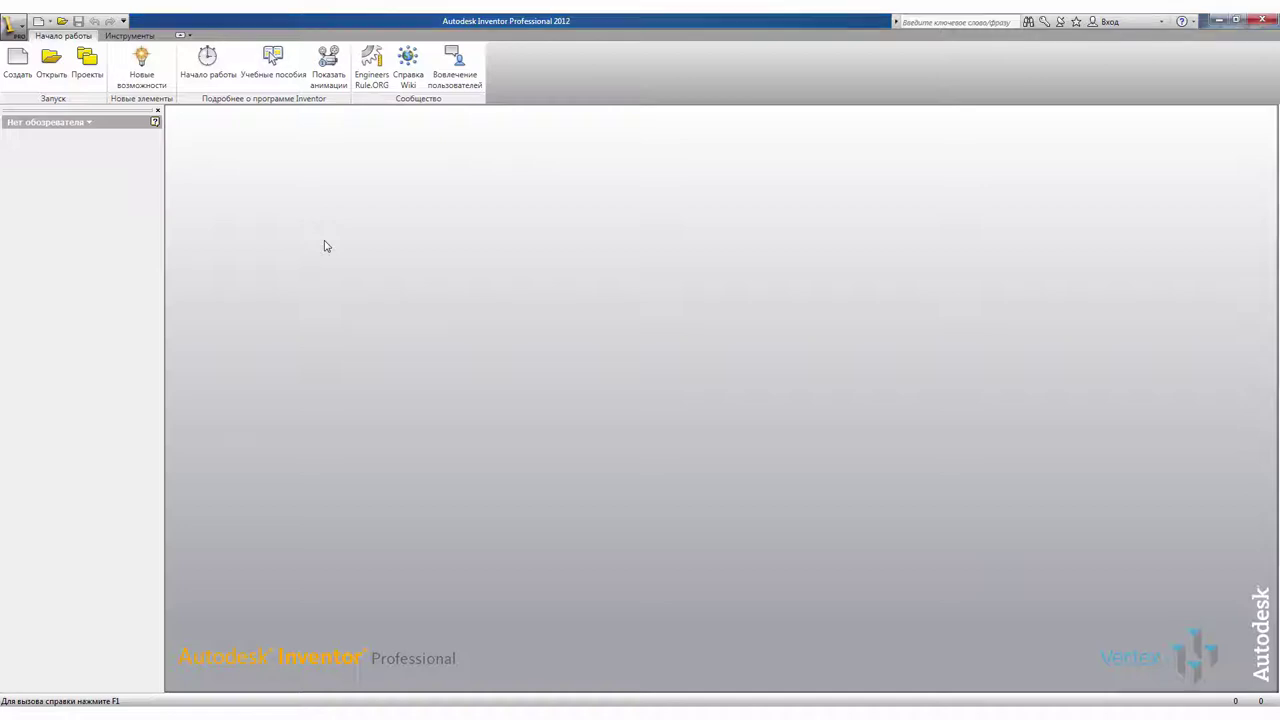
- Start a new single-user project and name it "Уроки Inventor"
{"action": "left_click", "coordinate": [87, 65]}
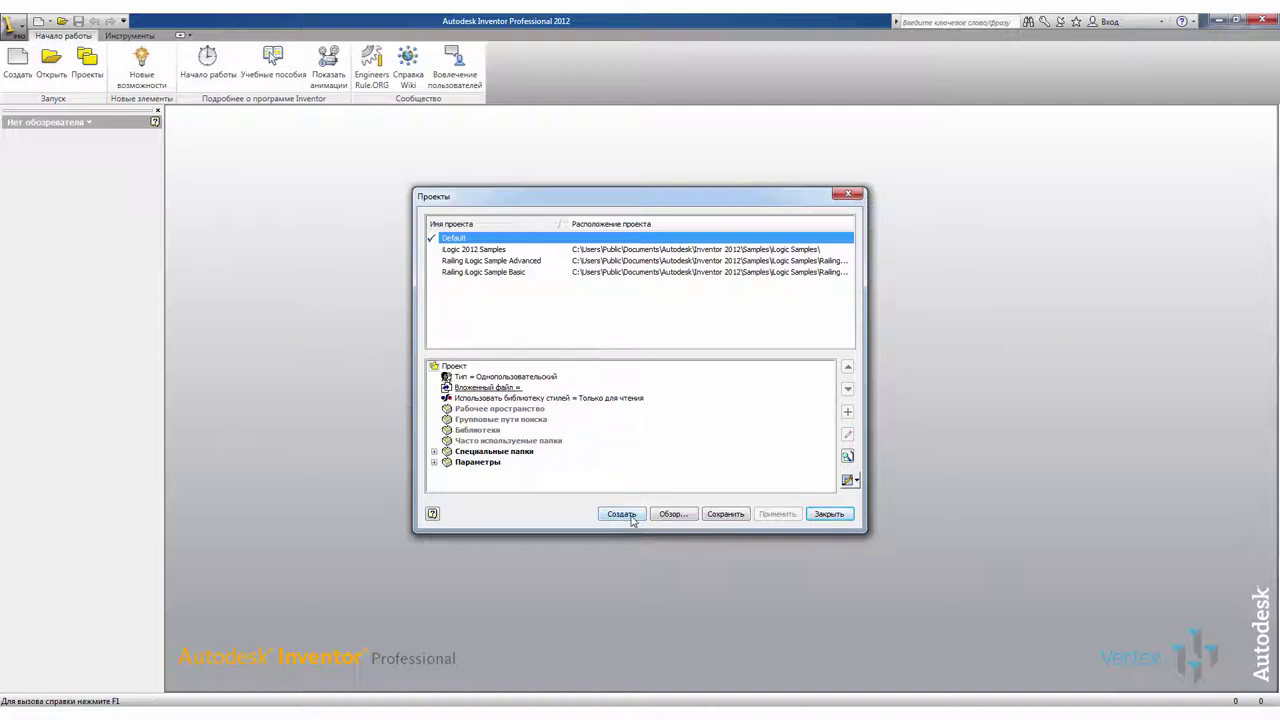
{"action": "left_click", "coordinate": [621, 514]}
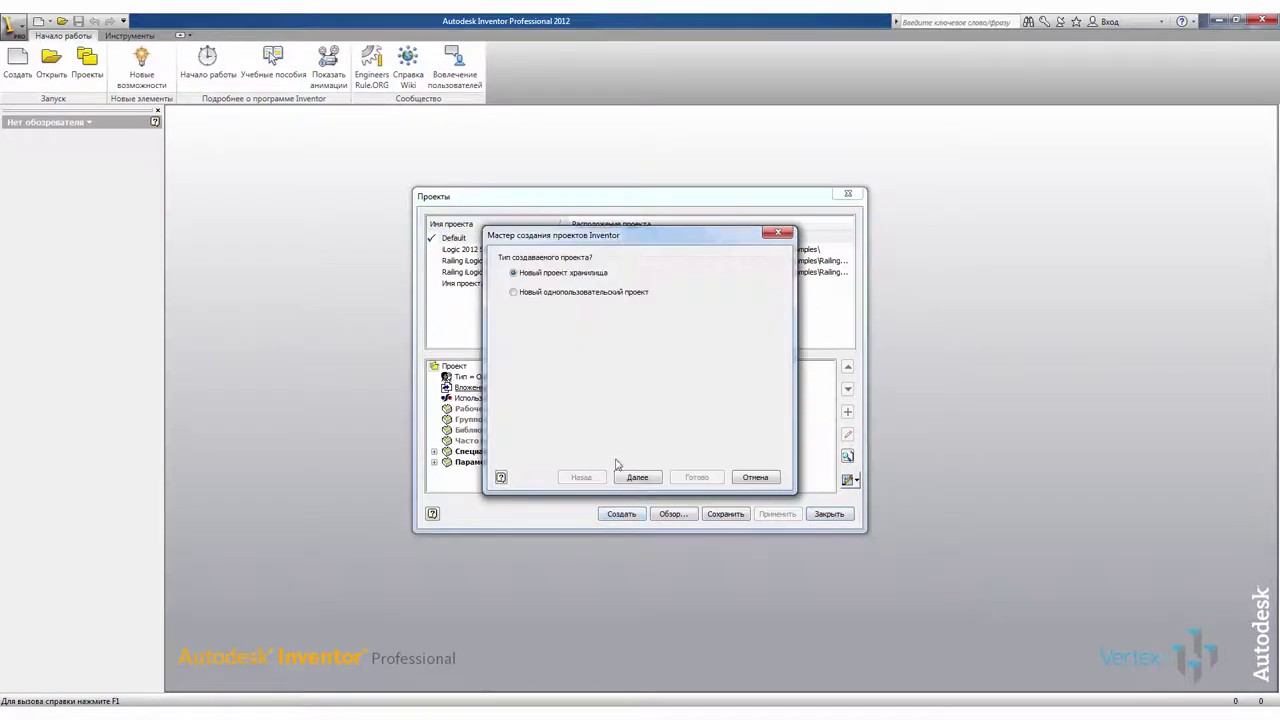
{"action": "left_click", "coordinate": [514, 293]}
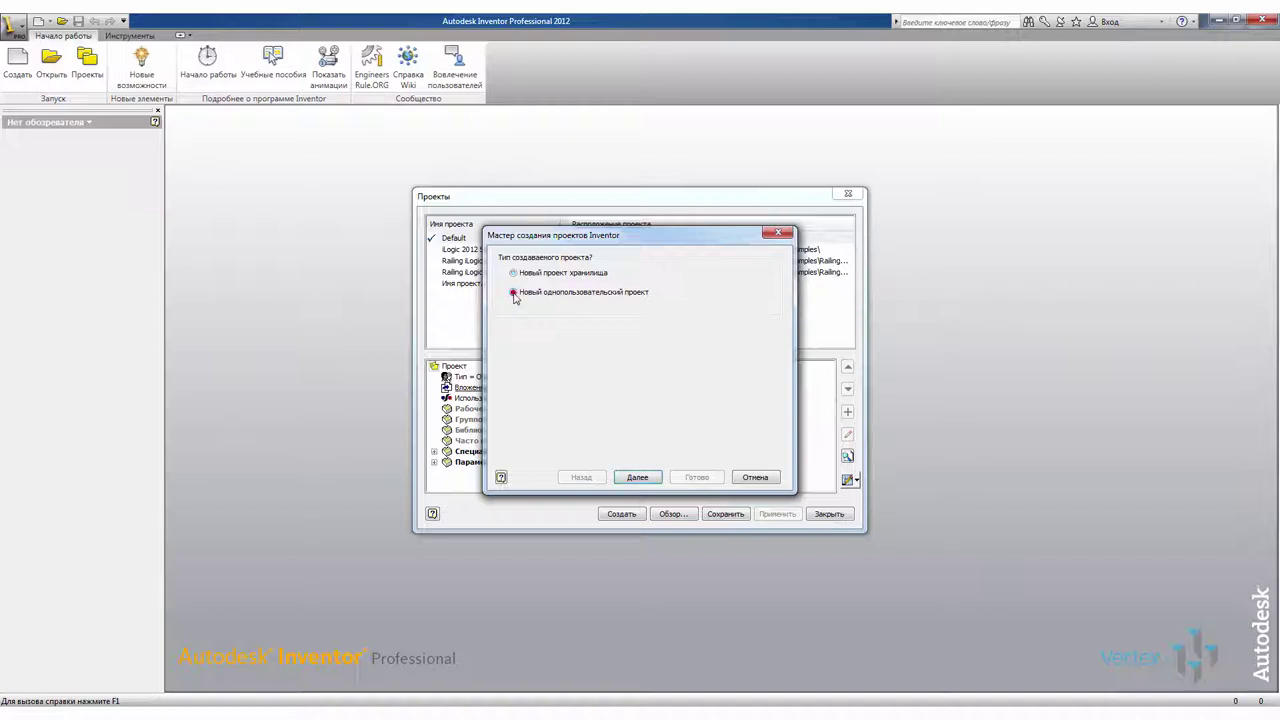
{"action": "left_click", "coordinate": [634, 478]}
{"action": "left_click_drag", "start_coordinate": [555, 283], "coordinate": [512, 287]}
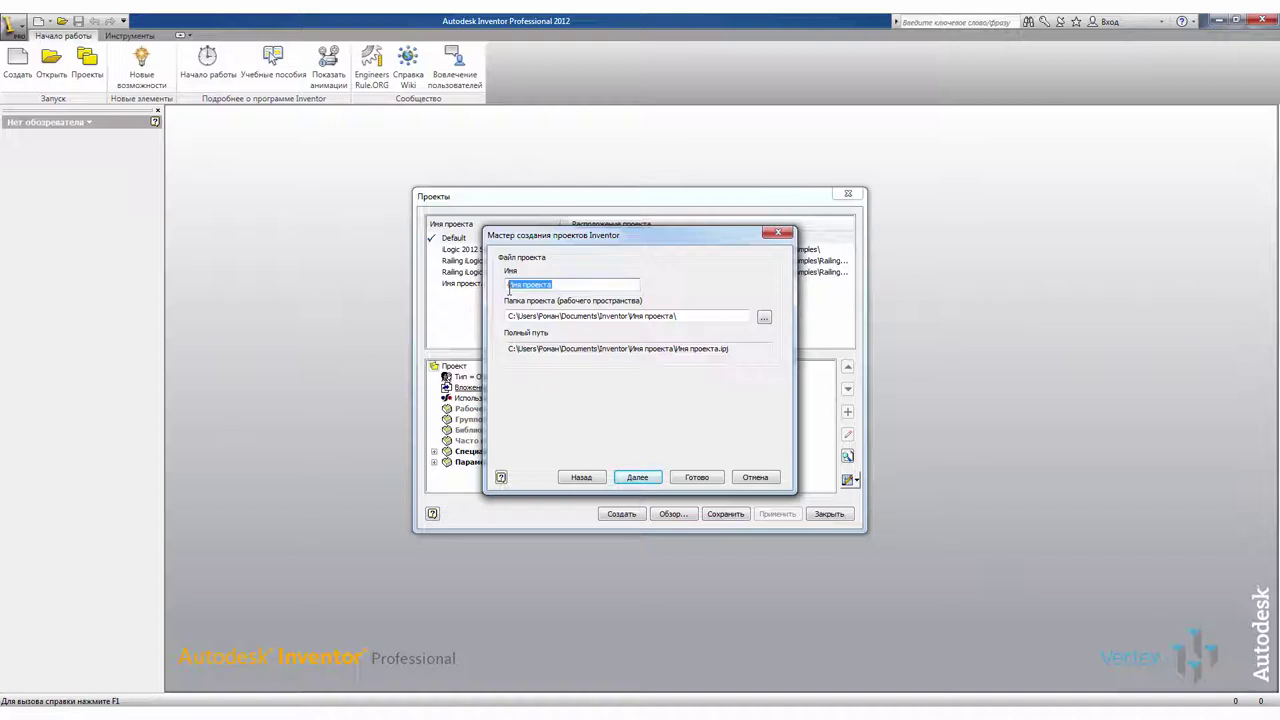
{"action": "type", "text": "Уроки "}
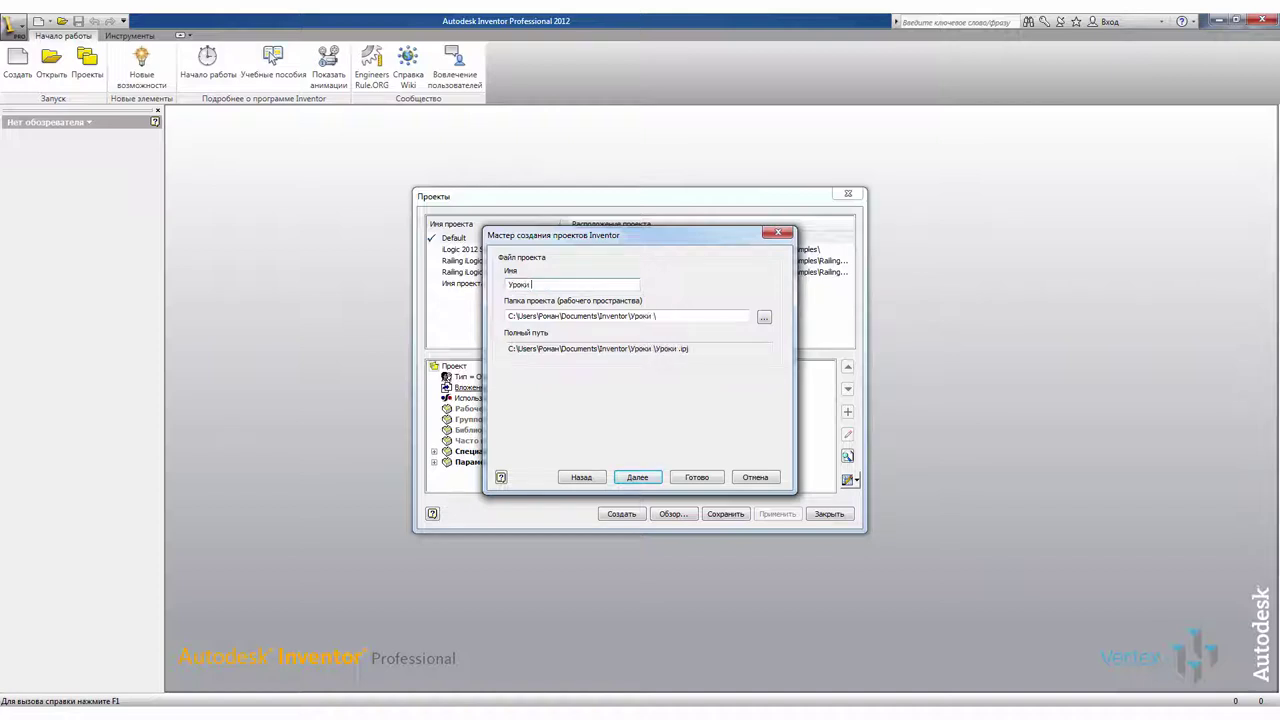
{"action": "type", "text": "Inventor"}
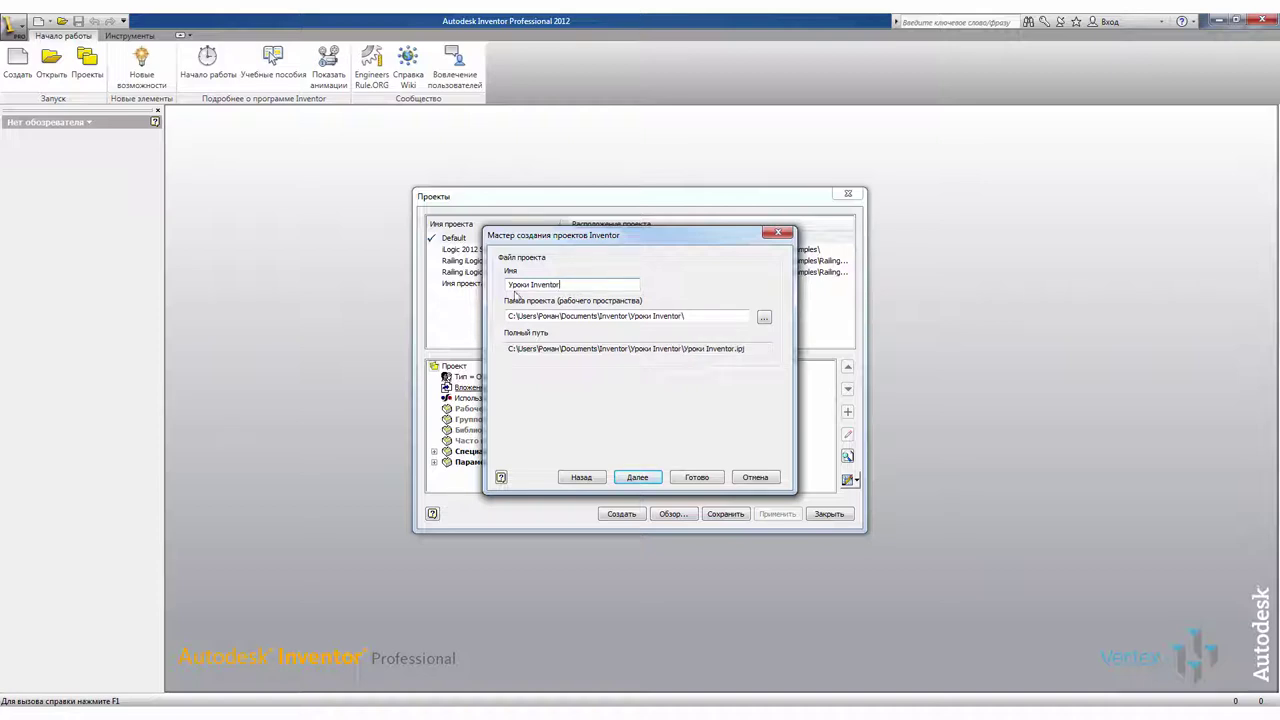
- Set the project's workspace folder to a "Уроки Inventor" folder on the desktop, reusing the project name
{"action": "left_click_drag", "start_coordinate": [558, 286], "coordinate": [498, 295]}
{"action": "key", "text": "ctrl+c"}
{"action": "left_click", "coordinate": [764, 318]}
{"action": "left_click", "coordinate": [600, 298]}
{"action": "left_click", "coordinate": [658, 472]}
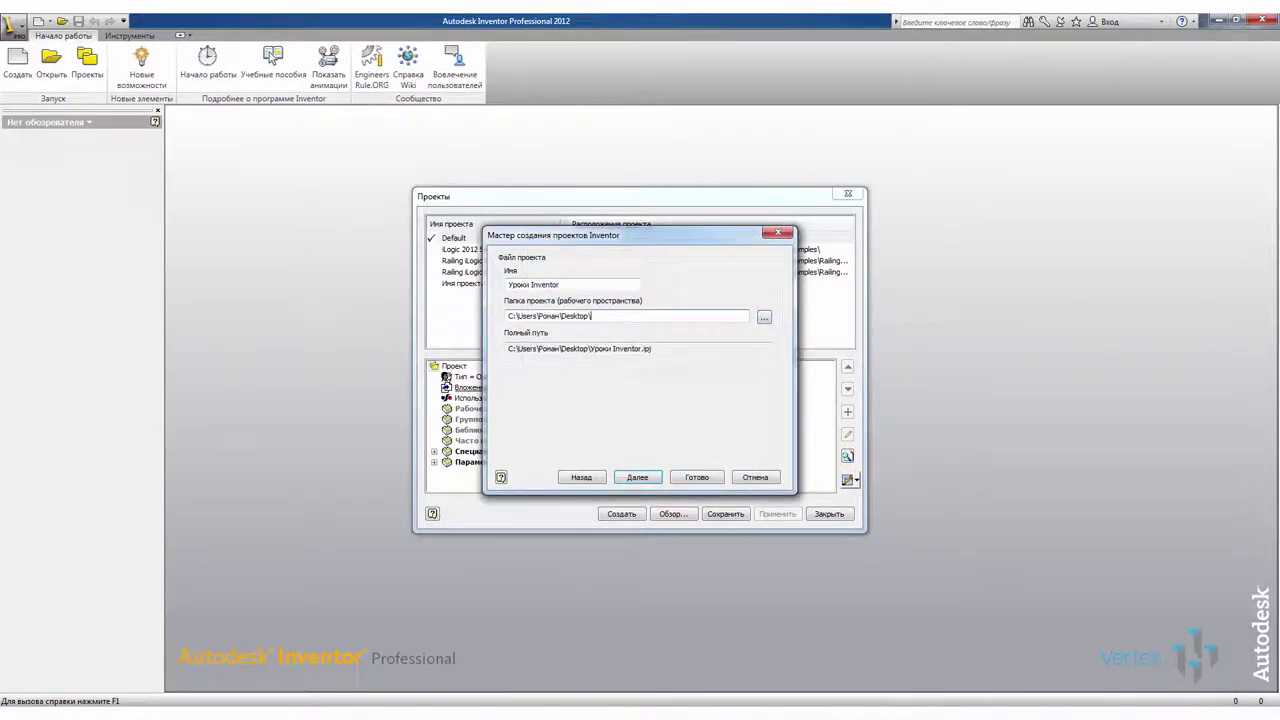
{"action": "key", "text": "ctrl+v"}
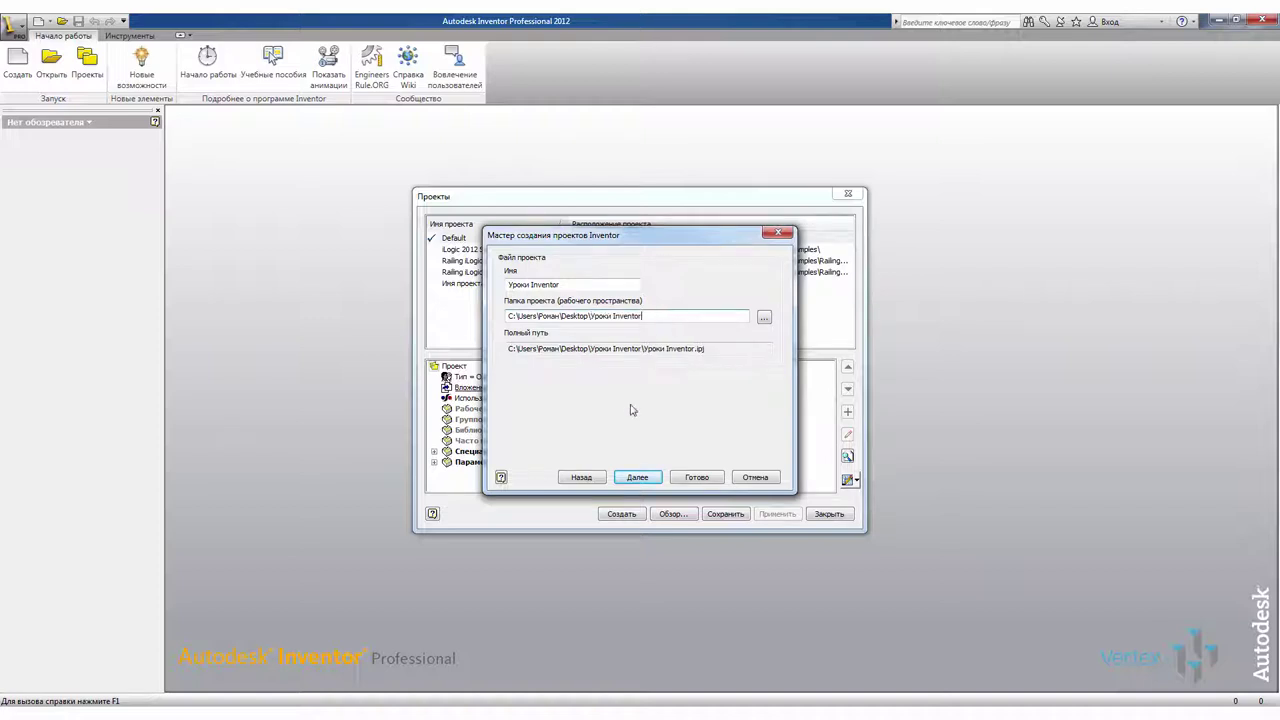
- Finish the project wizard without adding libraries, allow the missing project folder to be created, and close the project list
{"action": "left_click", "coordinate": [640, 478]}
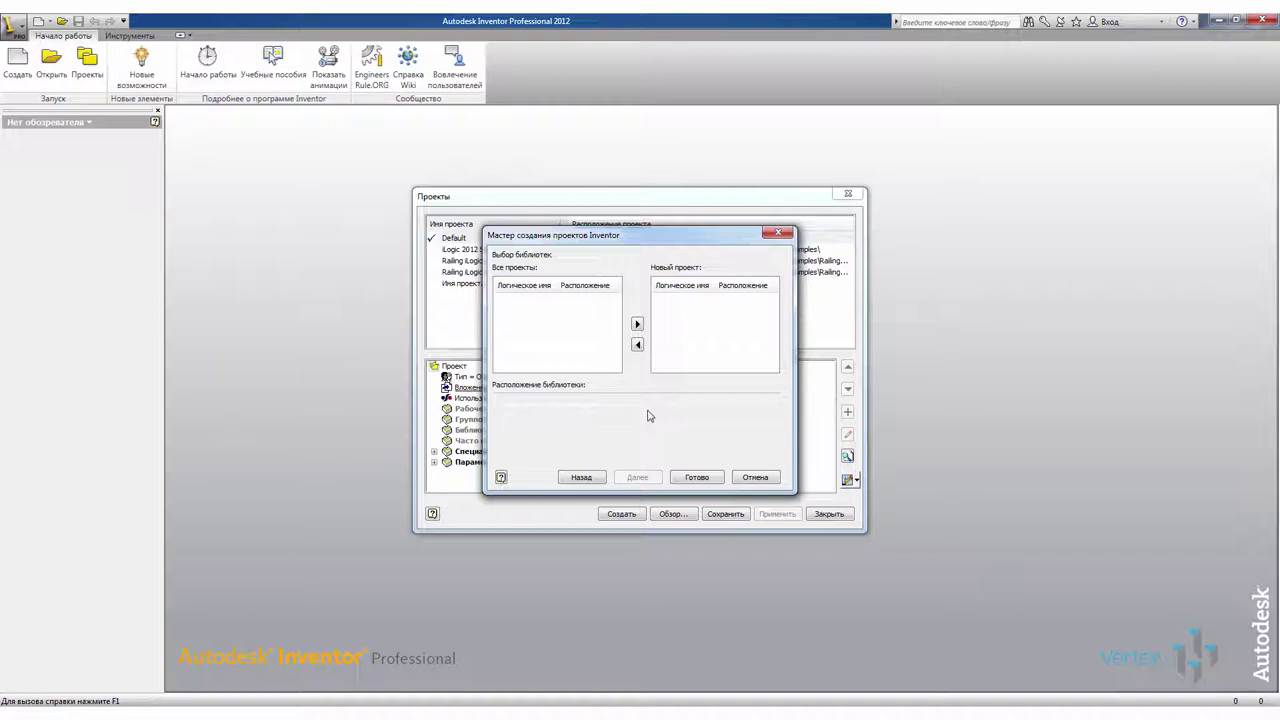
{"action": "left_click", "coordinate": [696, 478]}
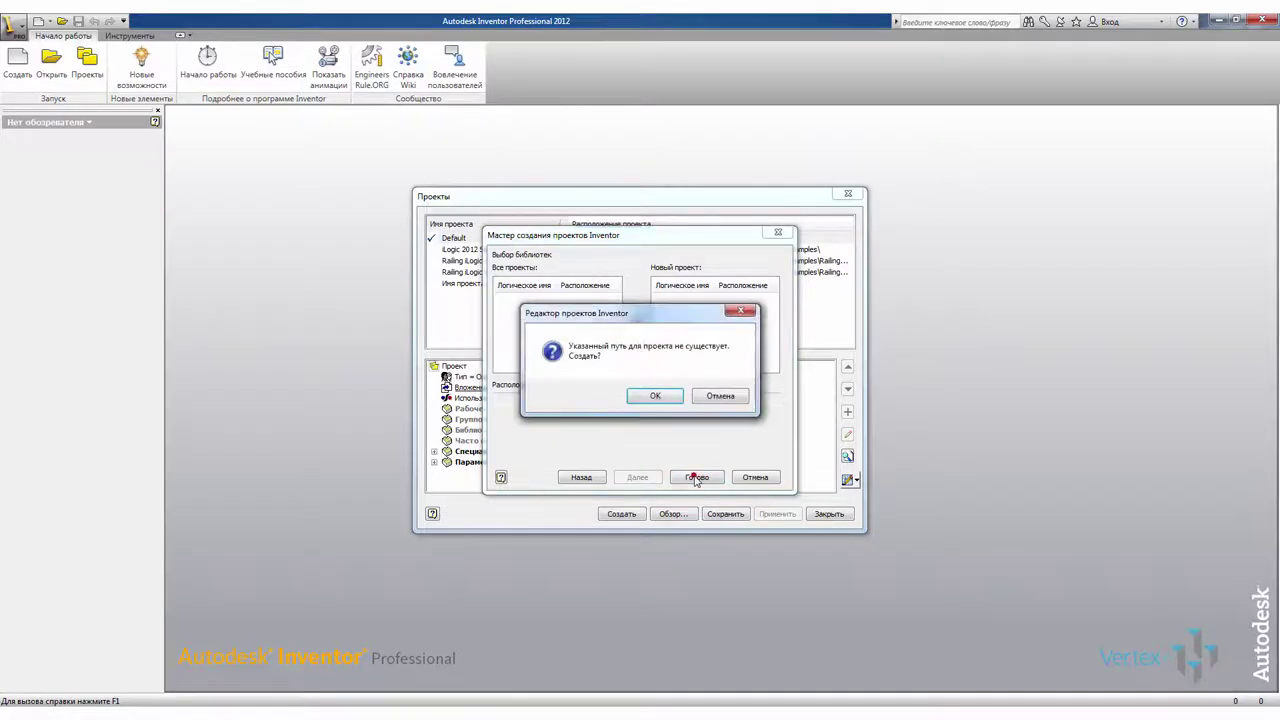
{"action": "left_click", "coordinate": [652, 398]}
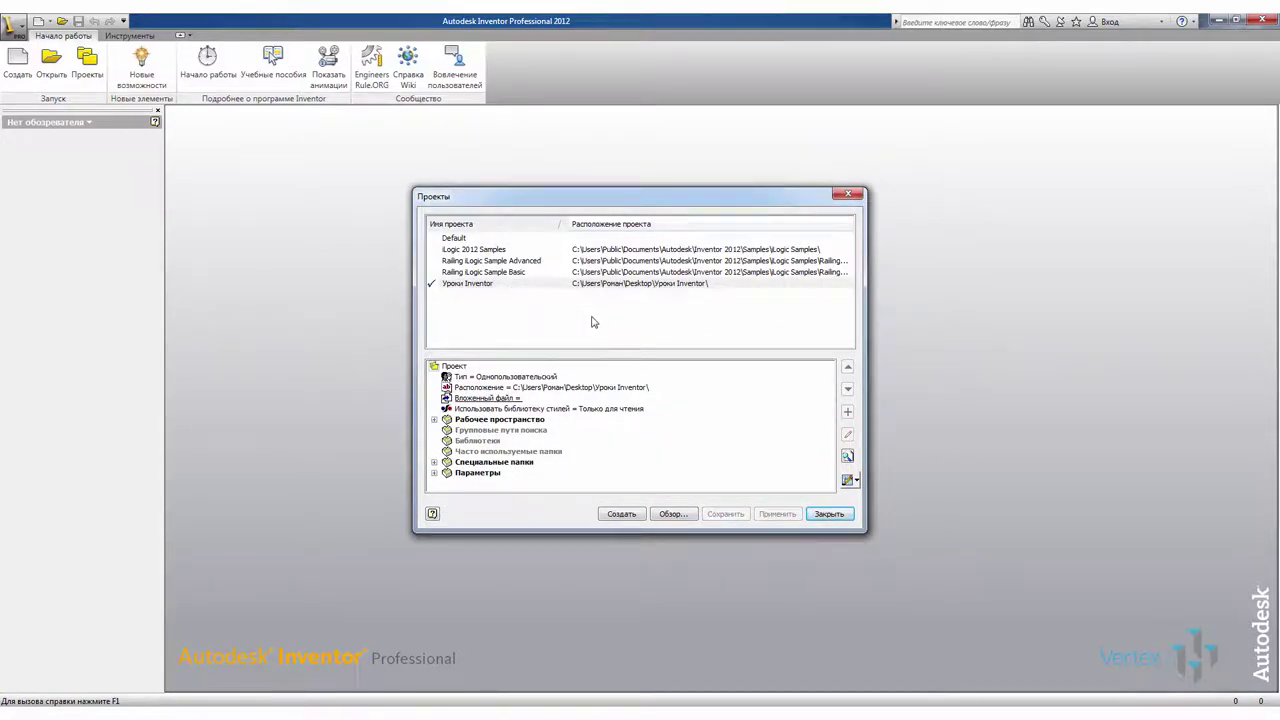
{"action": "left_click", "coordinate": [822, 518]}
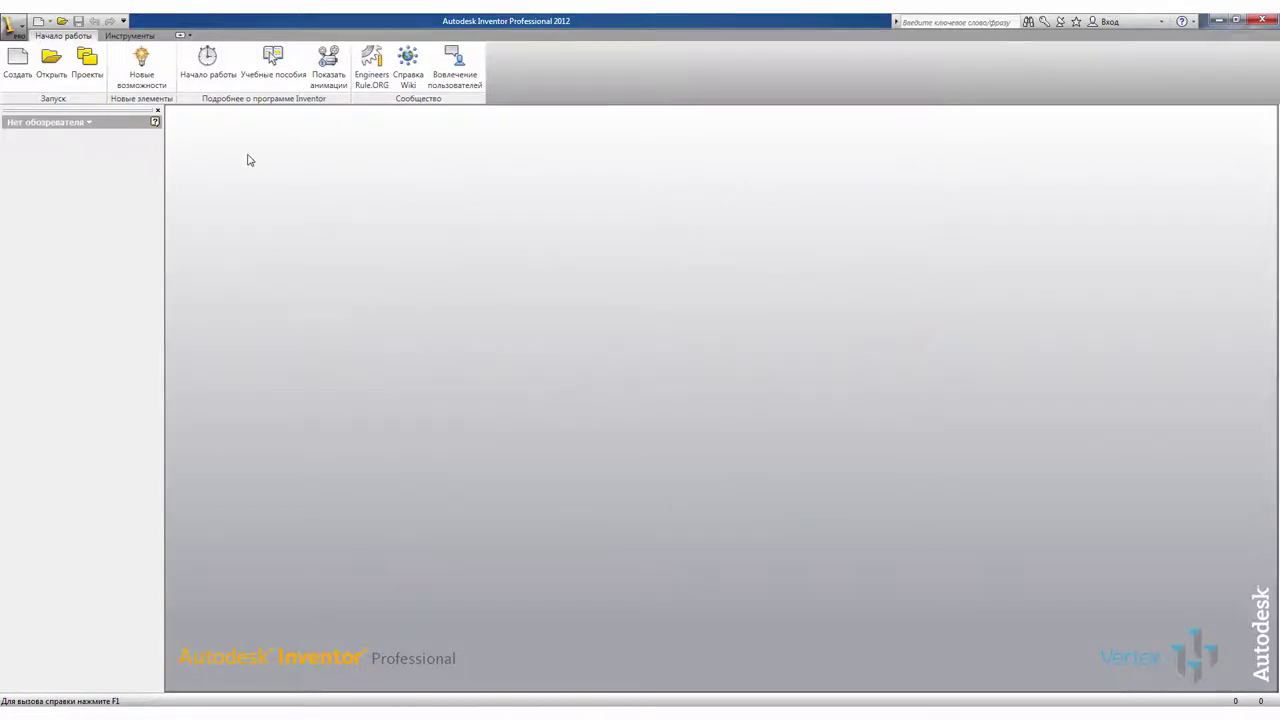
- Create a new part from the default Обычный.ipt template with Уроки Inventor.ipj as the project file
{"action": "left_click", "coordinate": [17, 58]}
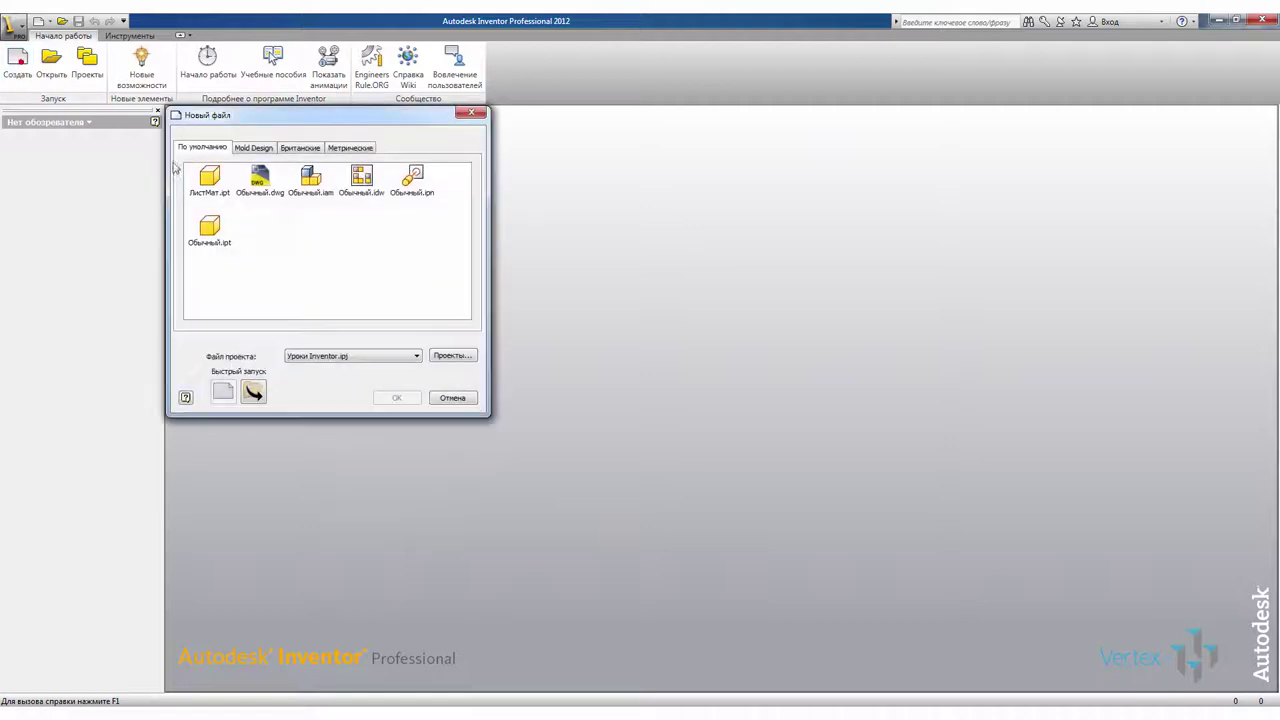
{"action": "left_click", "coordinate": [335, 356]}
{"action": "left_click", "coordinate": [343, 420]}
{"action": "left_click", "coordinate": [210, 228]}
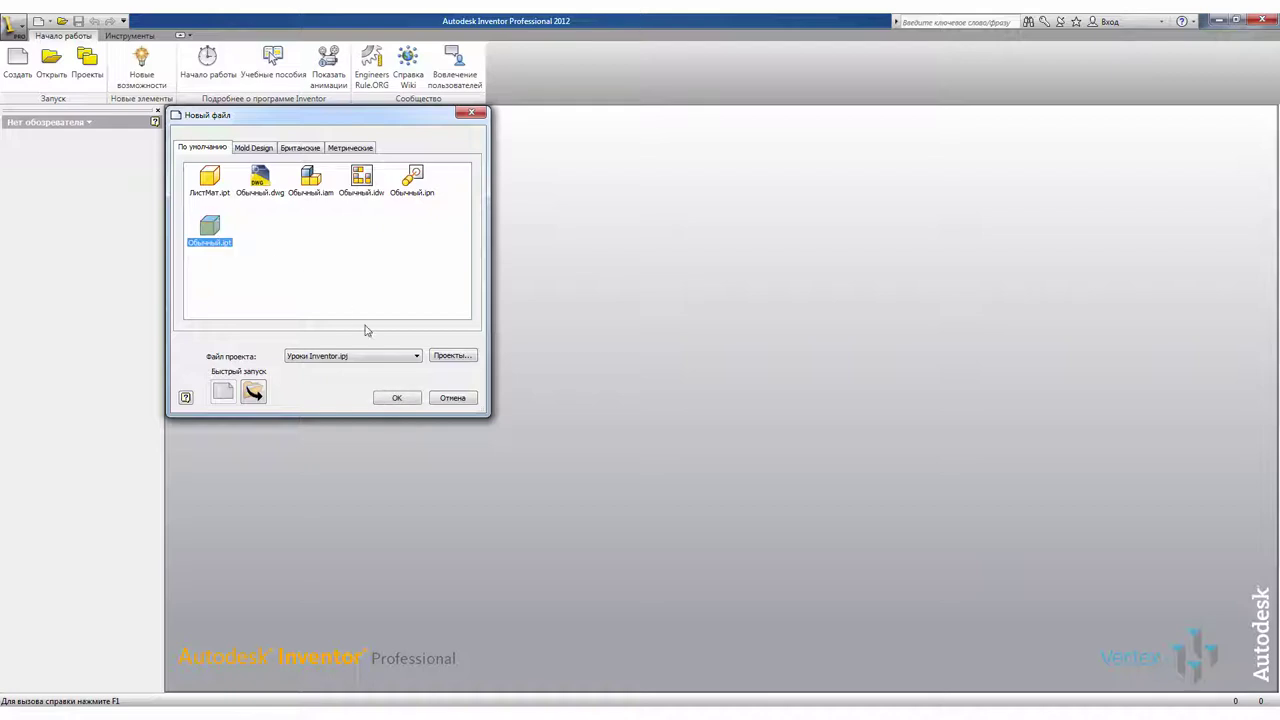
{"action": "left_click", "coordinate": [395, 399]}
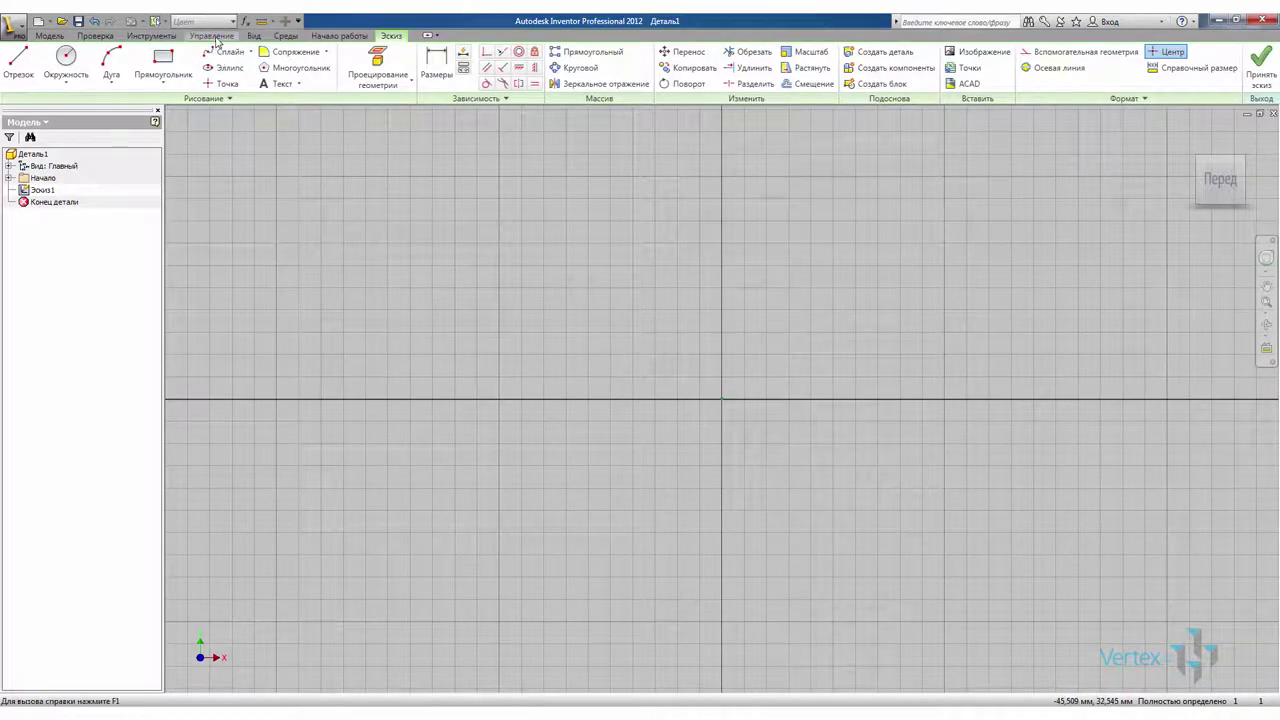
- In an enlarged Parameters window, add a numeric user parameter L1 of 200 mm with the comment "Длина 1"
{"action": "left_click", "coordinate": [213, 36]}
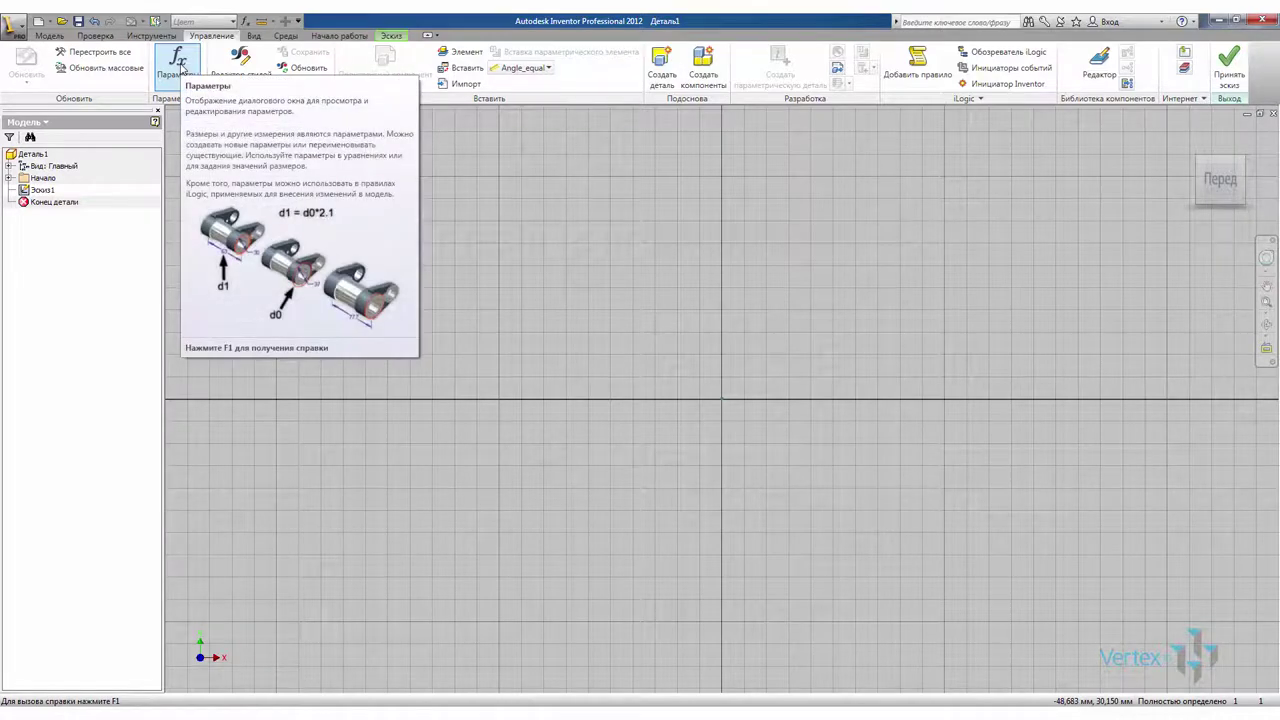
{"action": "left_click", "coordinate": [181, 68]}
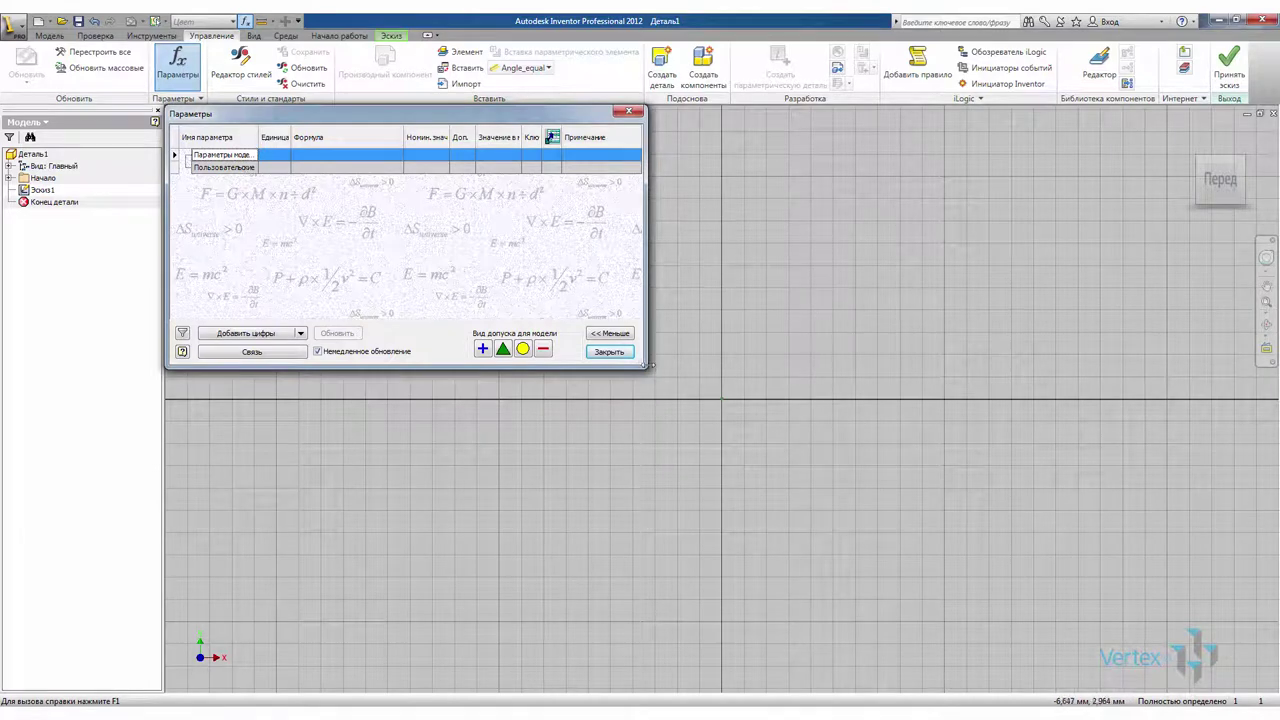
{"action": "left_click_drag", "start_coordinate": [642, 365], "coordinate": [775, 425]}
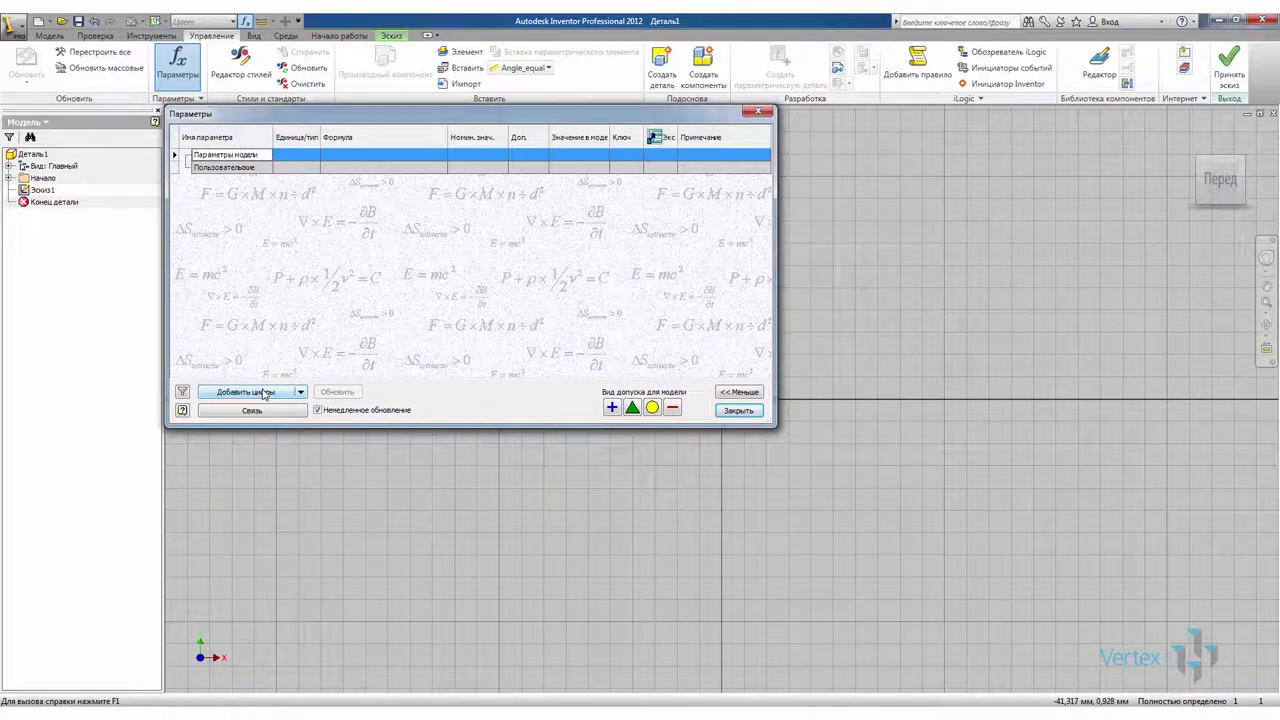
{"action": "left_click", "coordinate": [264, 393]}
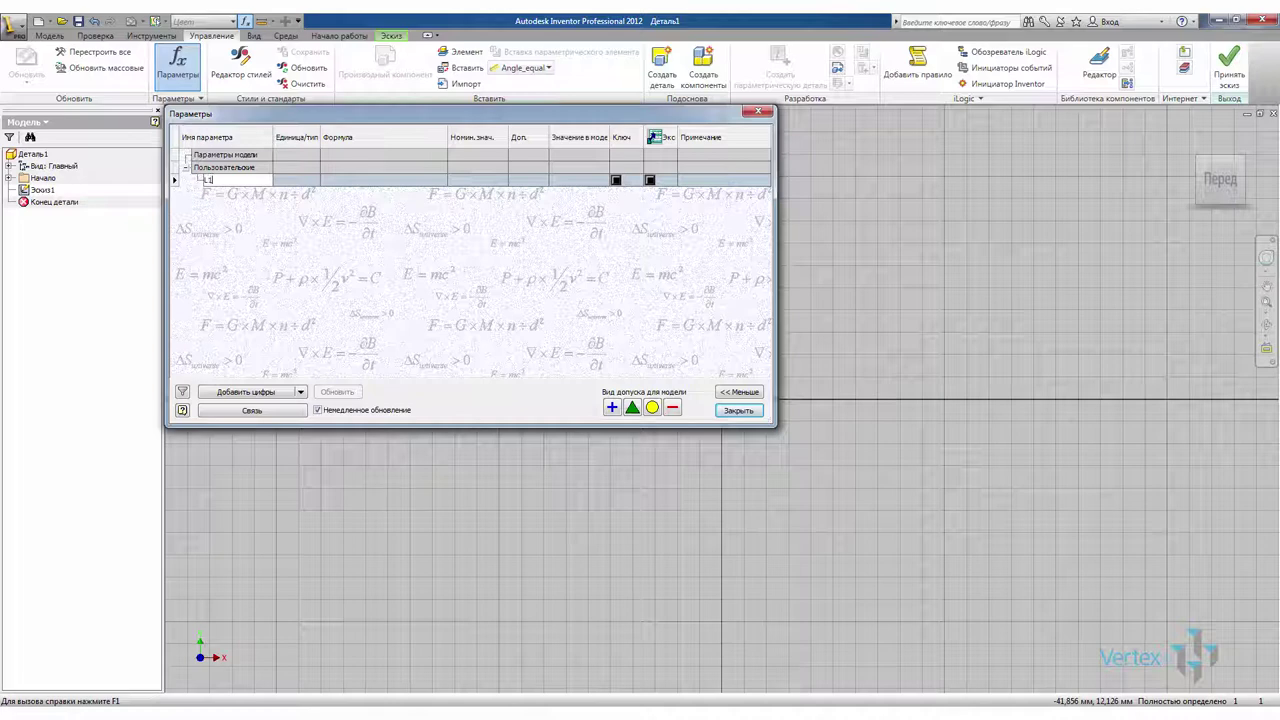
{"action": "type", "text": "L1"}
{"action": "left_click", "coordinate": [352, 181]}
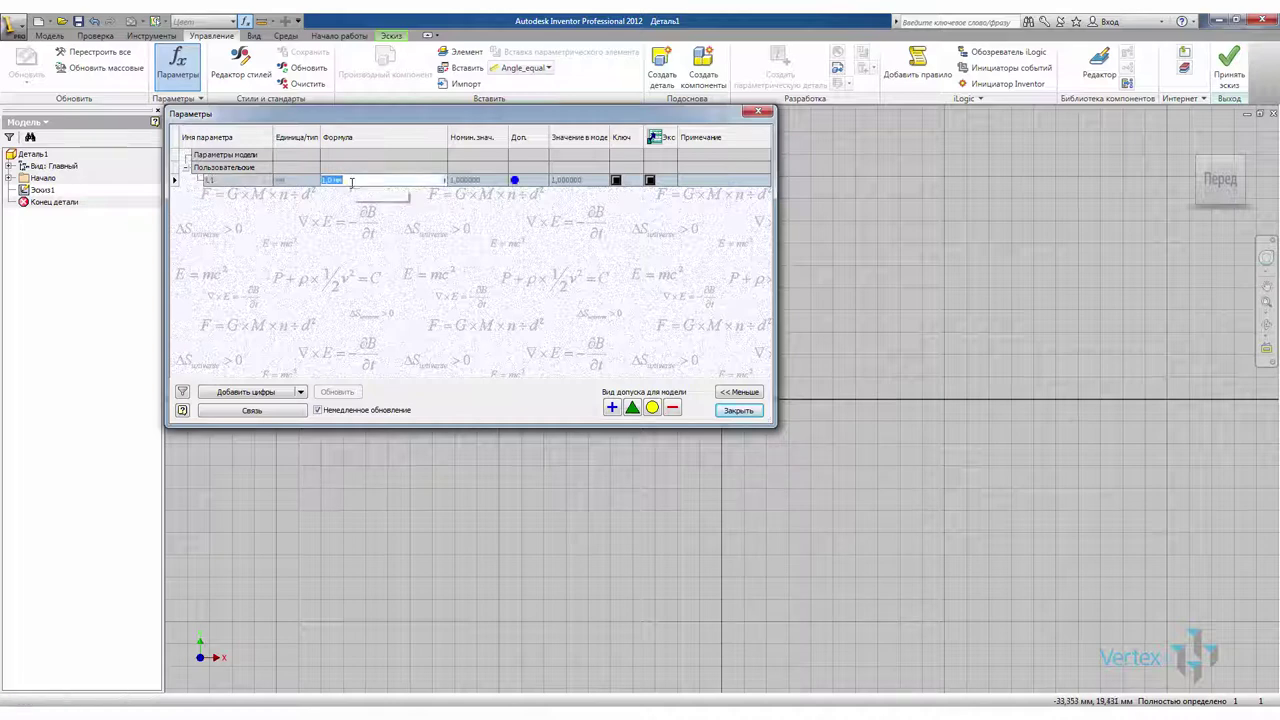
{"action": "type", "text": "20"}
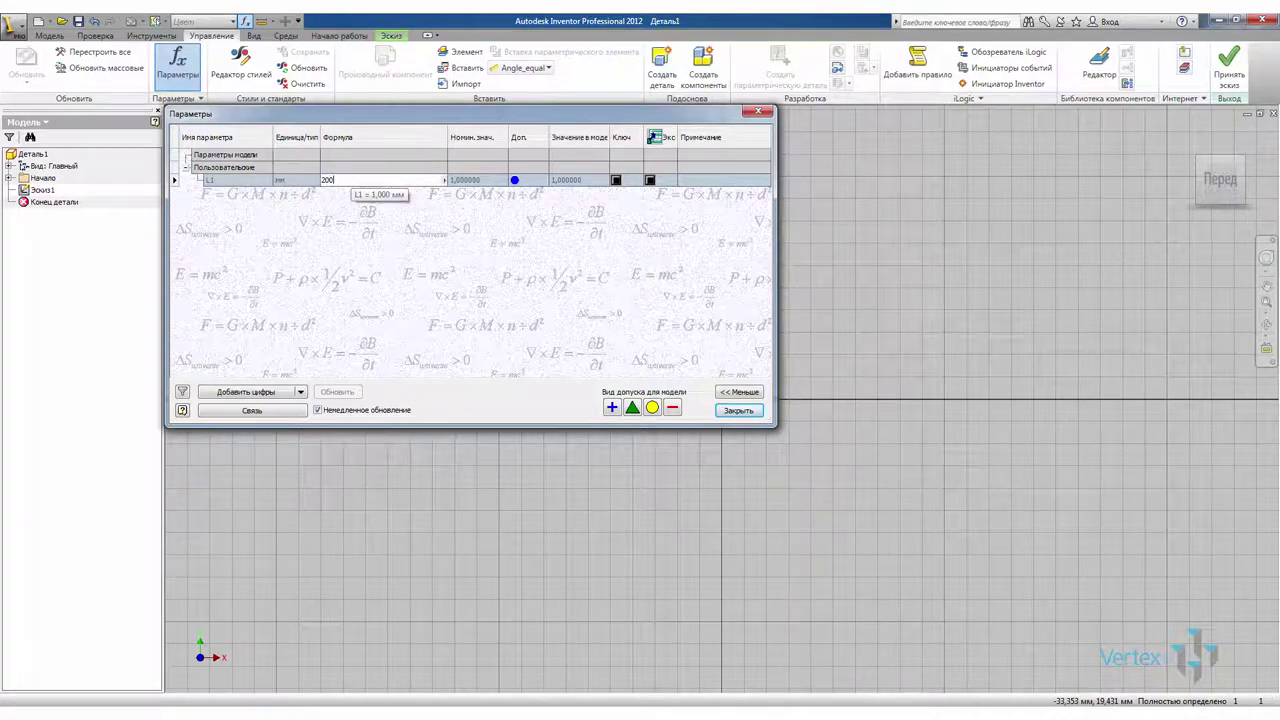
{"action": "type", "text": "0"}
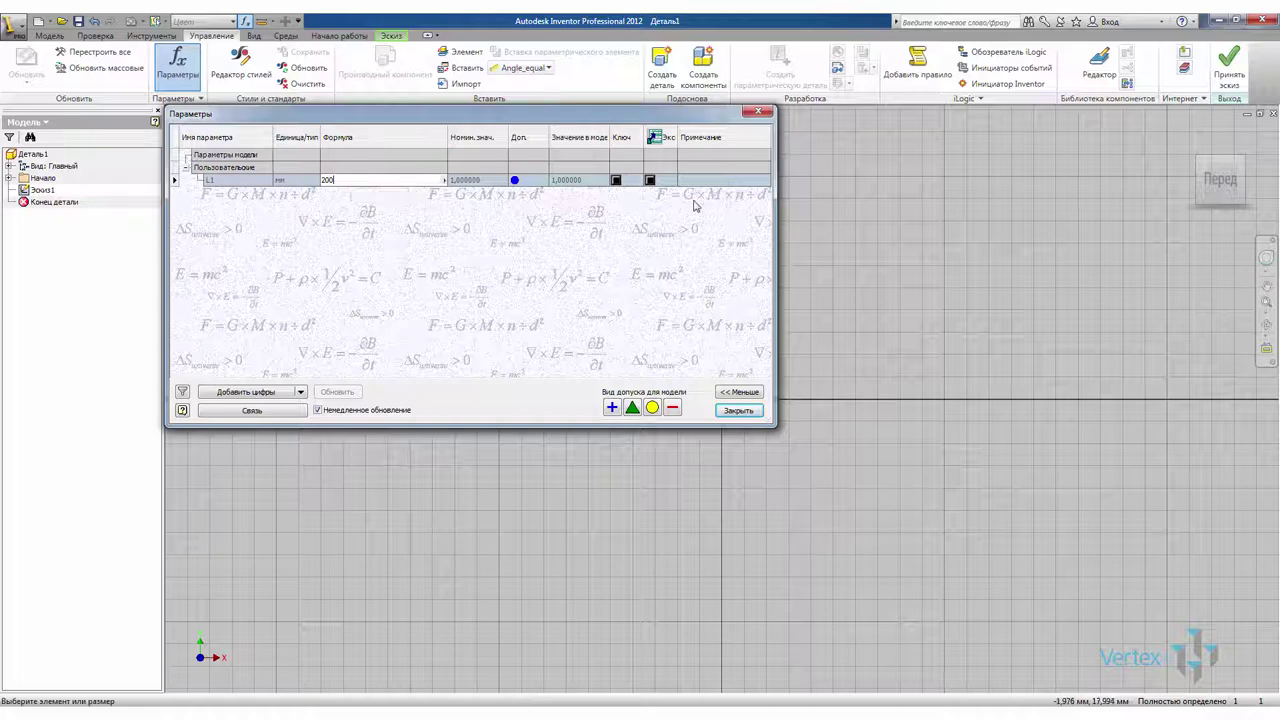
{"action": "left_click", "coordinate": [703, 181]}
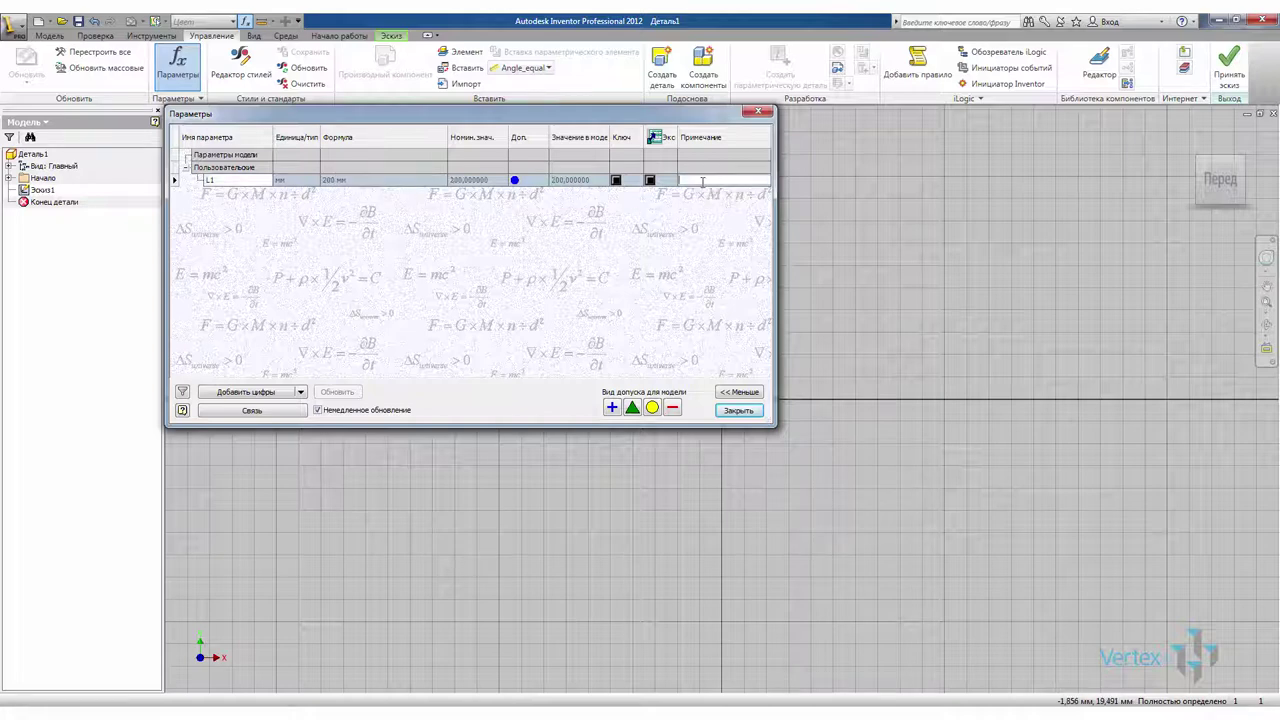
{"action": "type", "text": "Длина 1"}
{"action": "key", "text": "Return"}
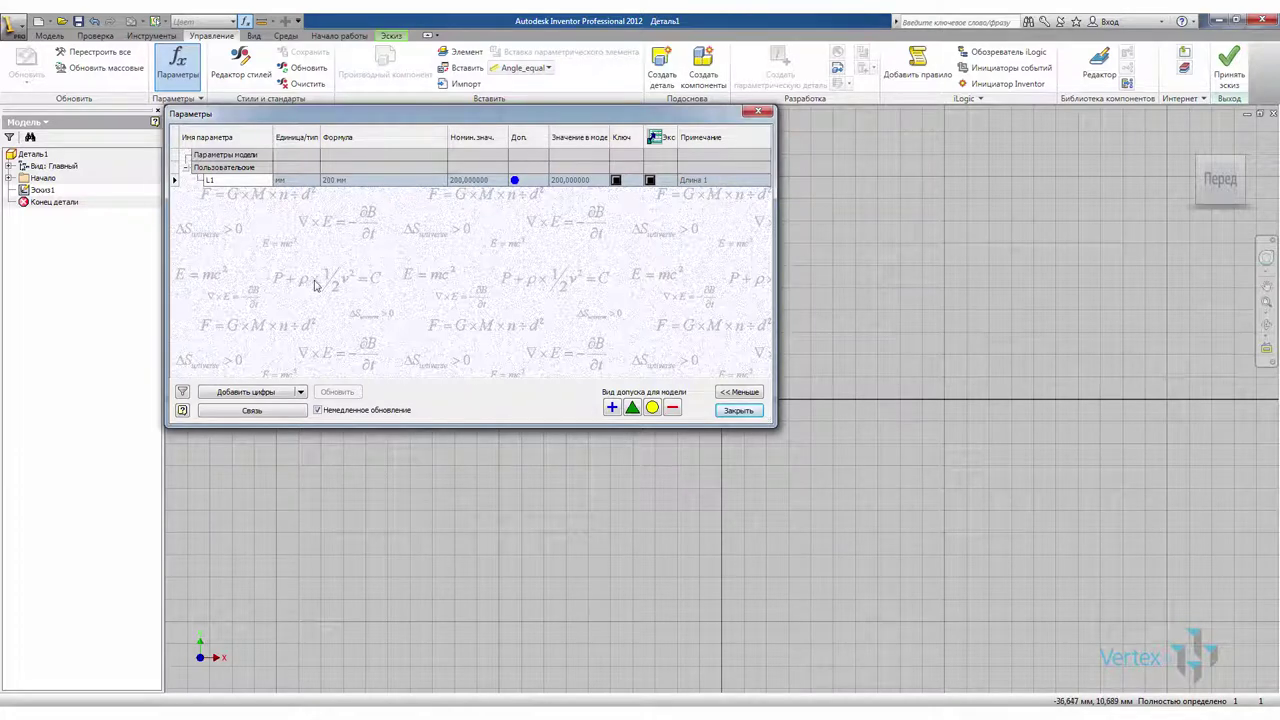
- Add a numeric user parameter L2 of 300 mm with the comment "Длина 2"
{"action": "left_click", "coordinate": [268, 392]}
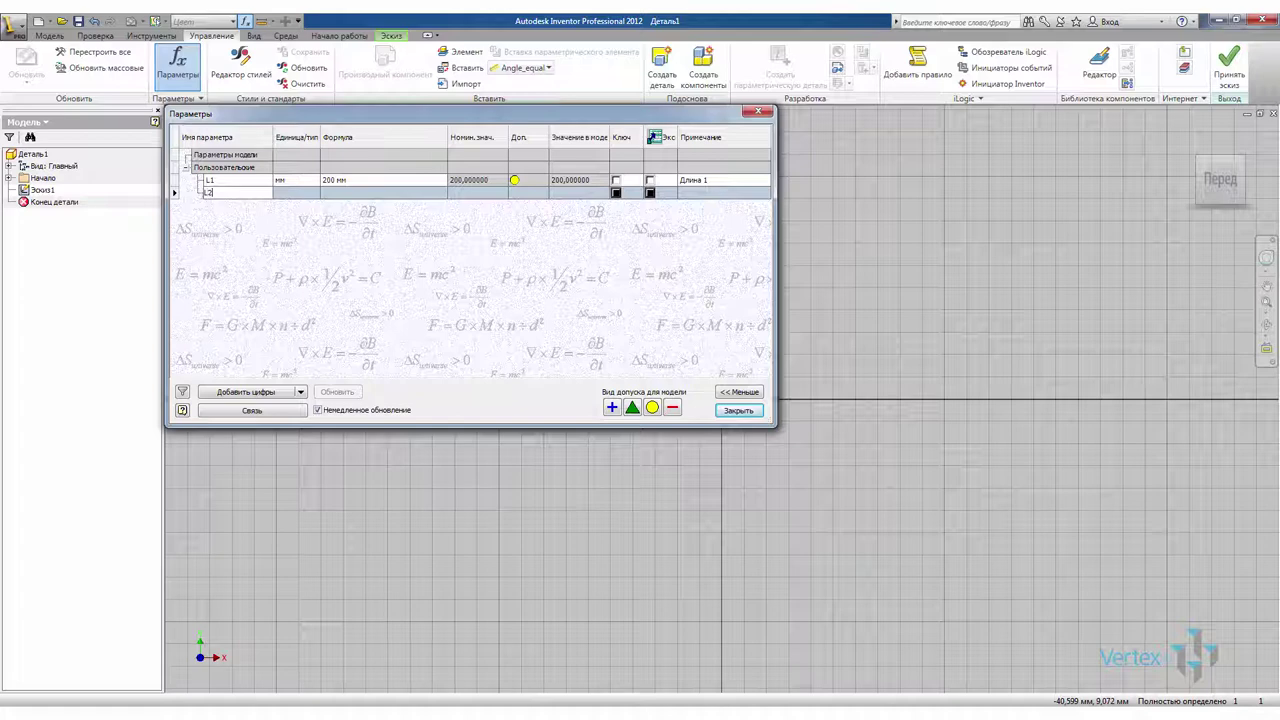
{"action": "type", "text": "L2"}
{"action": "left_click", "coordinate": [357, 197]}
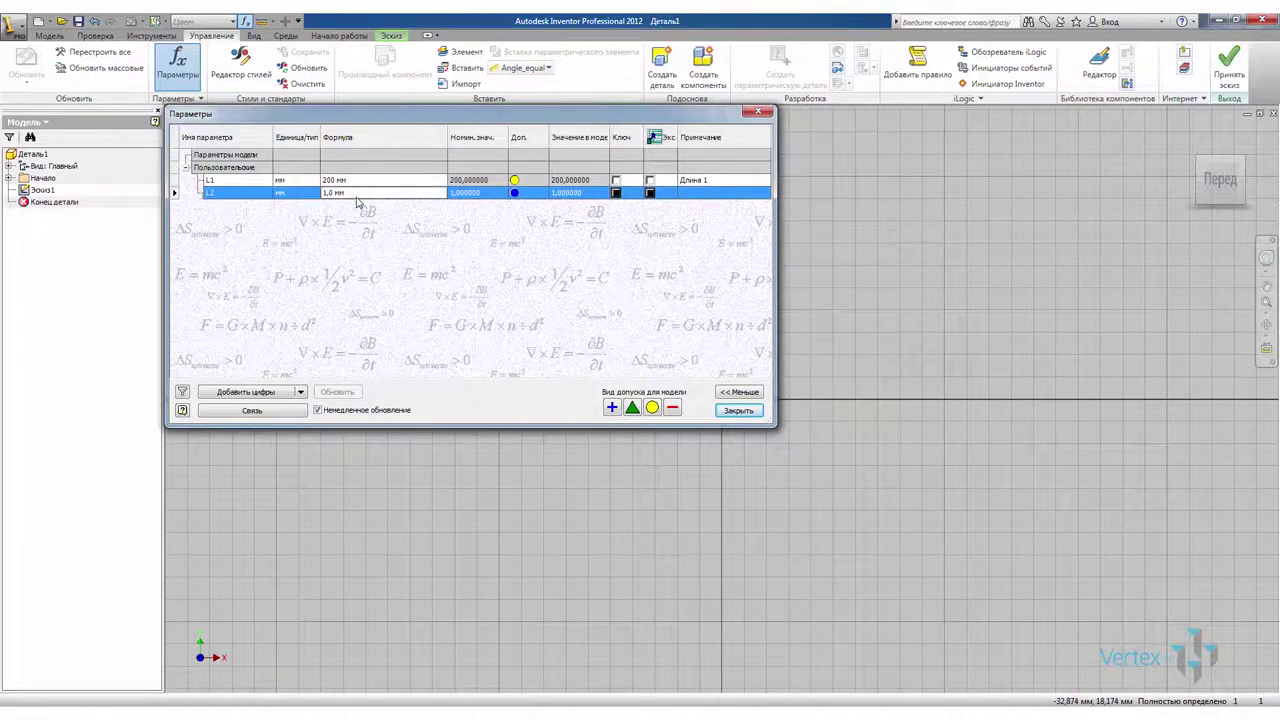
{"action": "left_click", "coordinate": [357, 200]}
{"action": "type", "text": "300"}
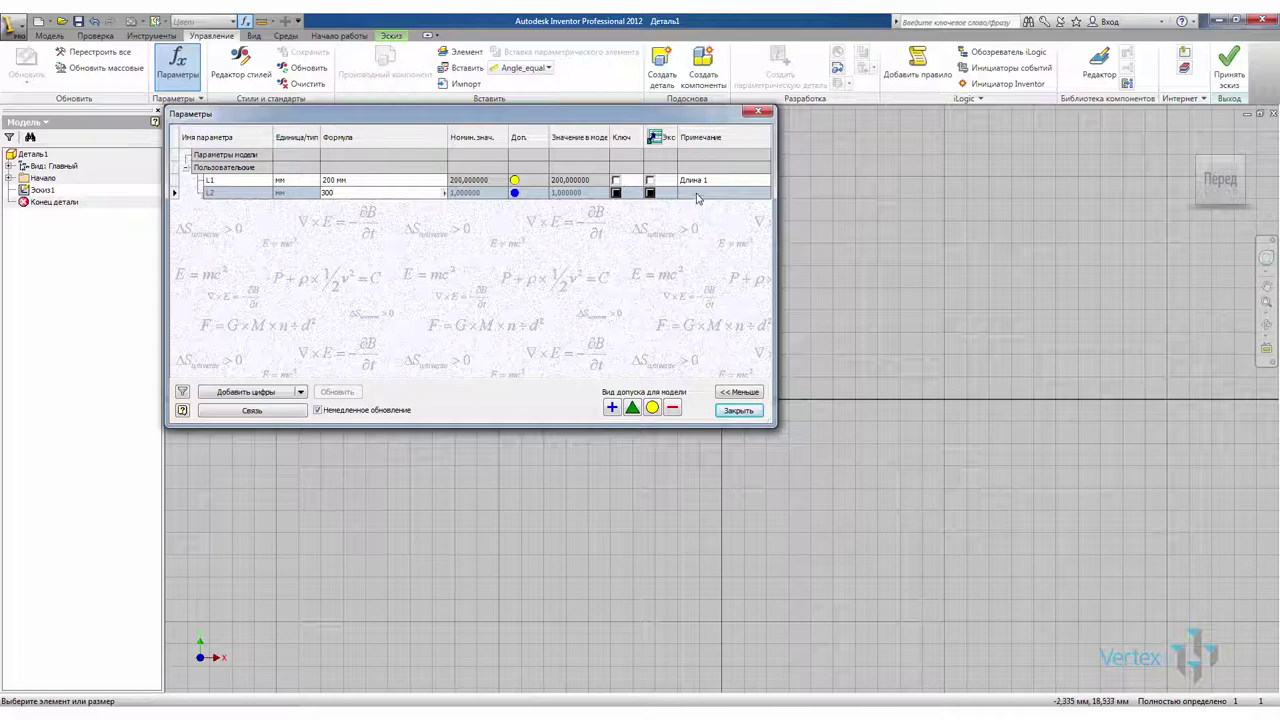
{"action": "left_click", "coordinate": [705, 193]}
{"action": "type", "text": "Длина"}
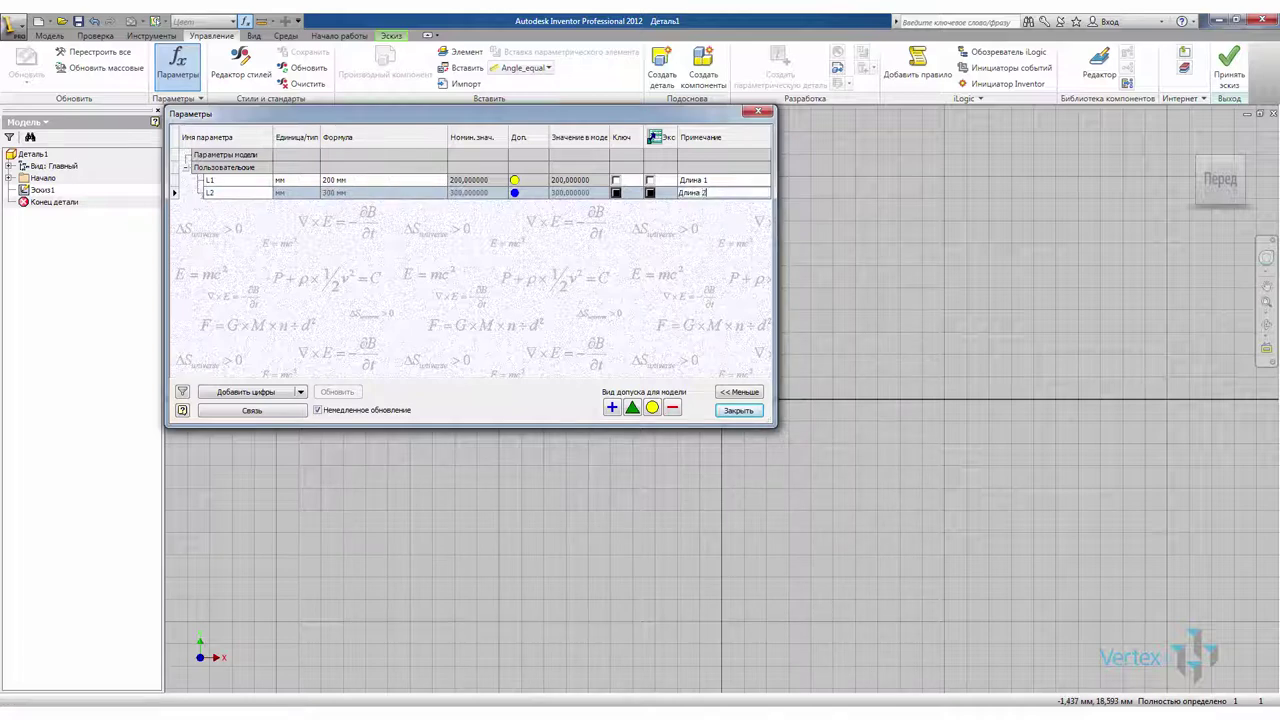
{"action": "type", "text": " 2"}
{"action": "key", "text": "Return"}
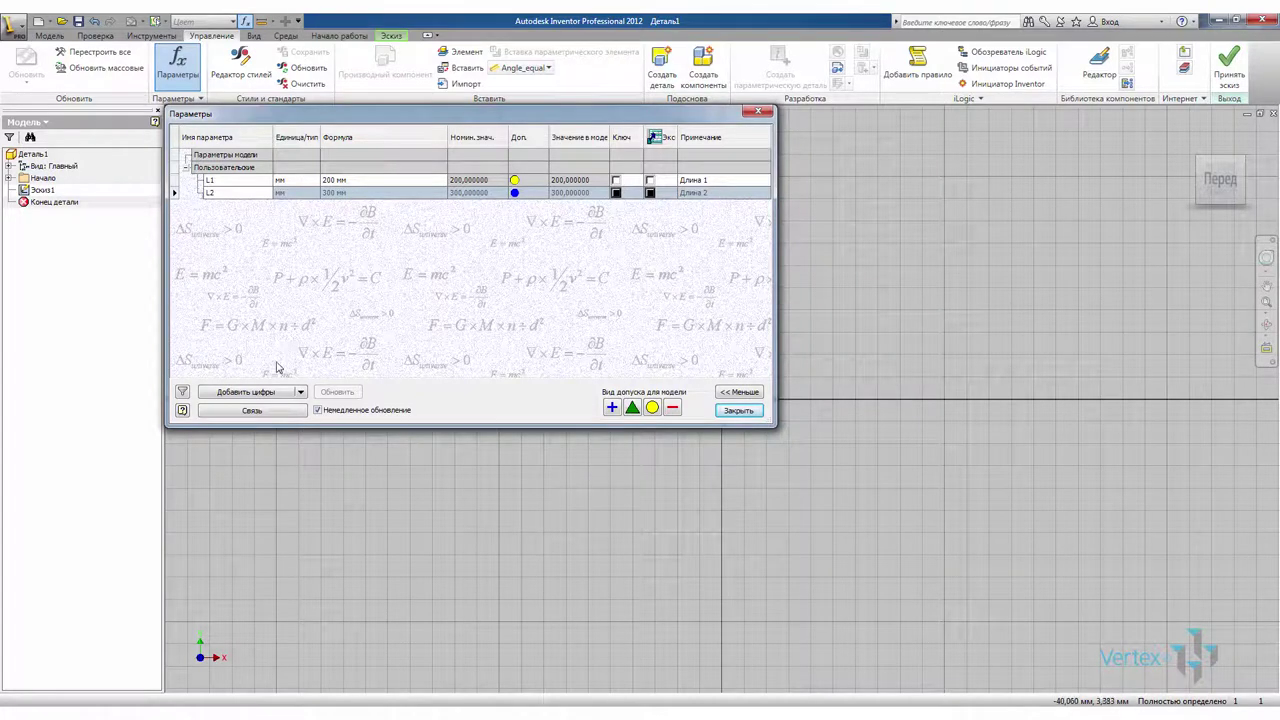
- Add a numeric user parameter H1 of 10 mm with the comment "Высота"
{"action": "left_click", "coordinate": [259, 393]}
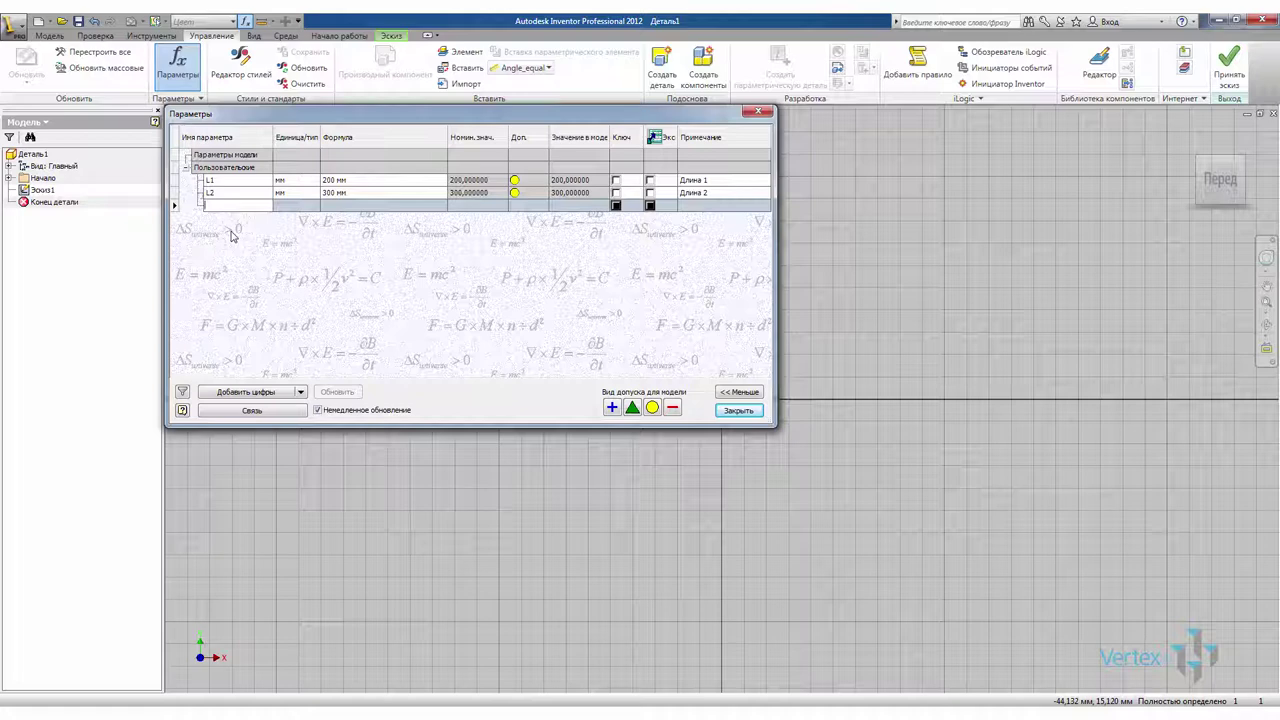
{"action": "type", "text": "H1"}
{"action": "left_click", "coordinate": [338, 205]}
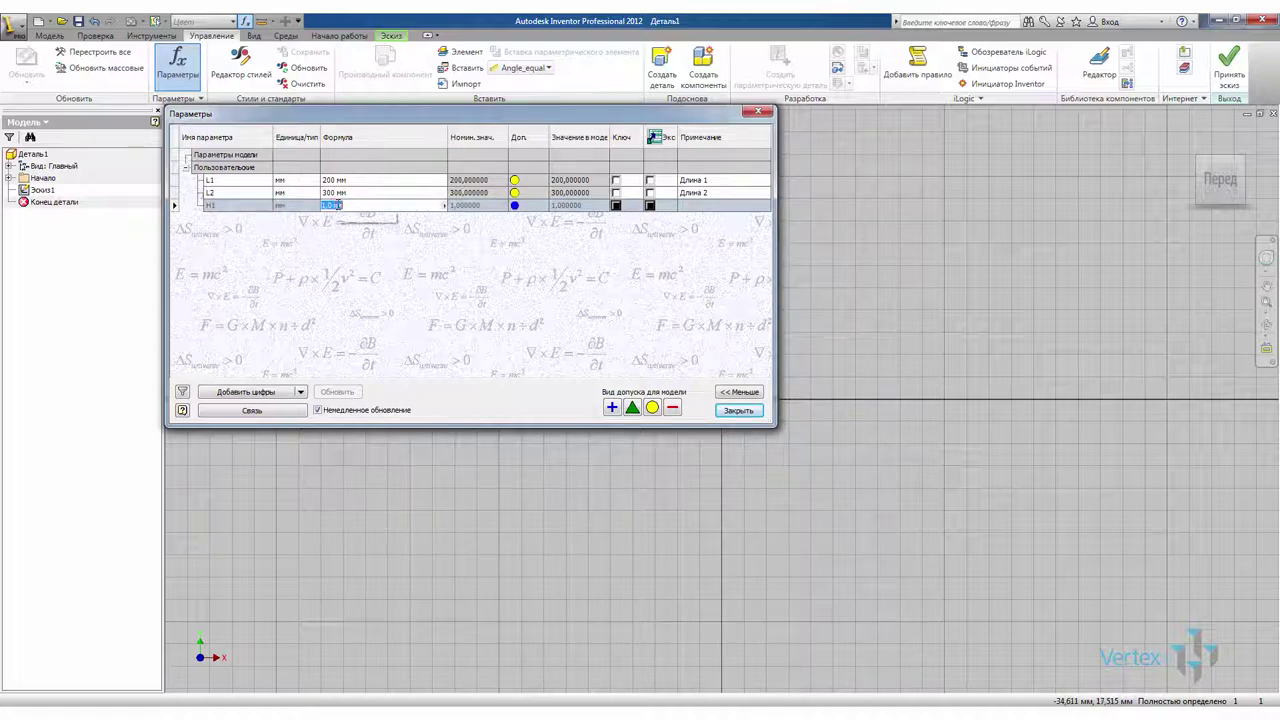
{"action": "type", "text": "10"}
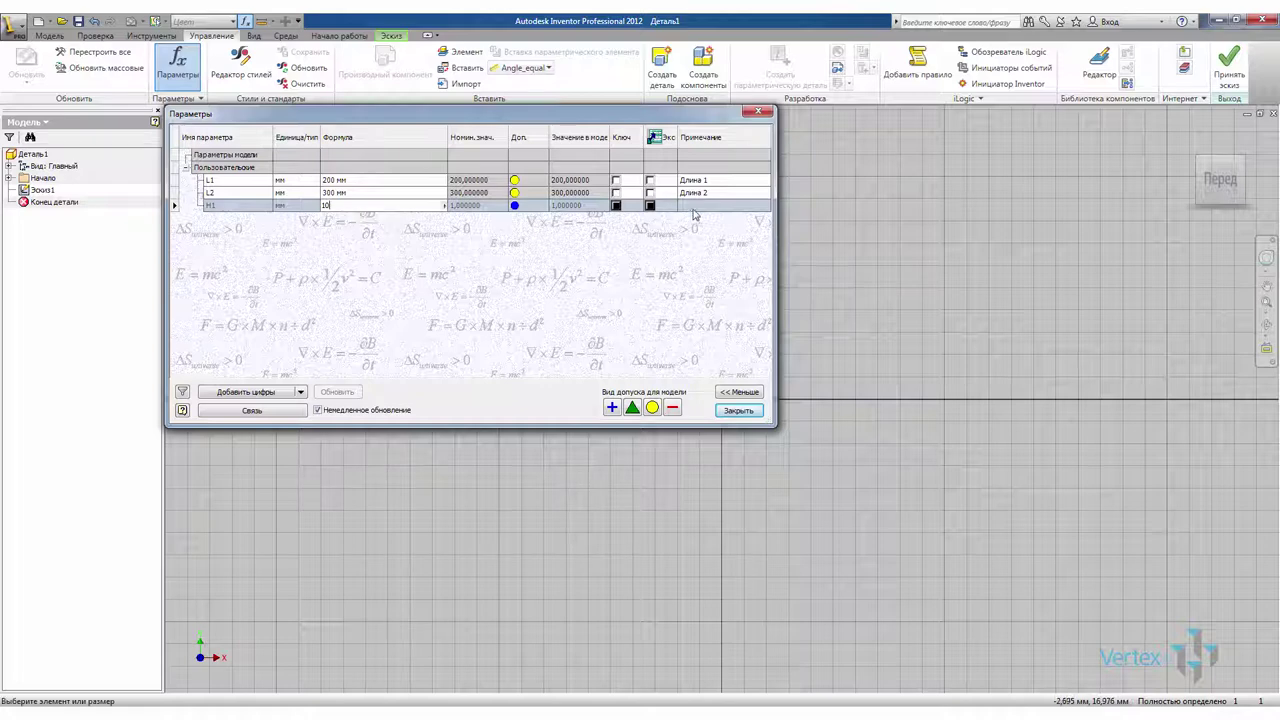
{"action": "left_click", "coordinate": [695, 206]}
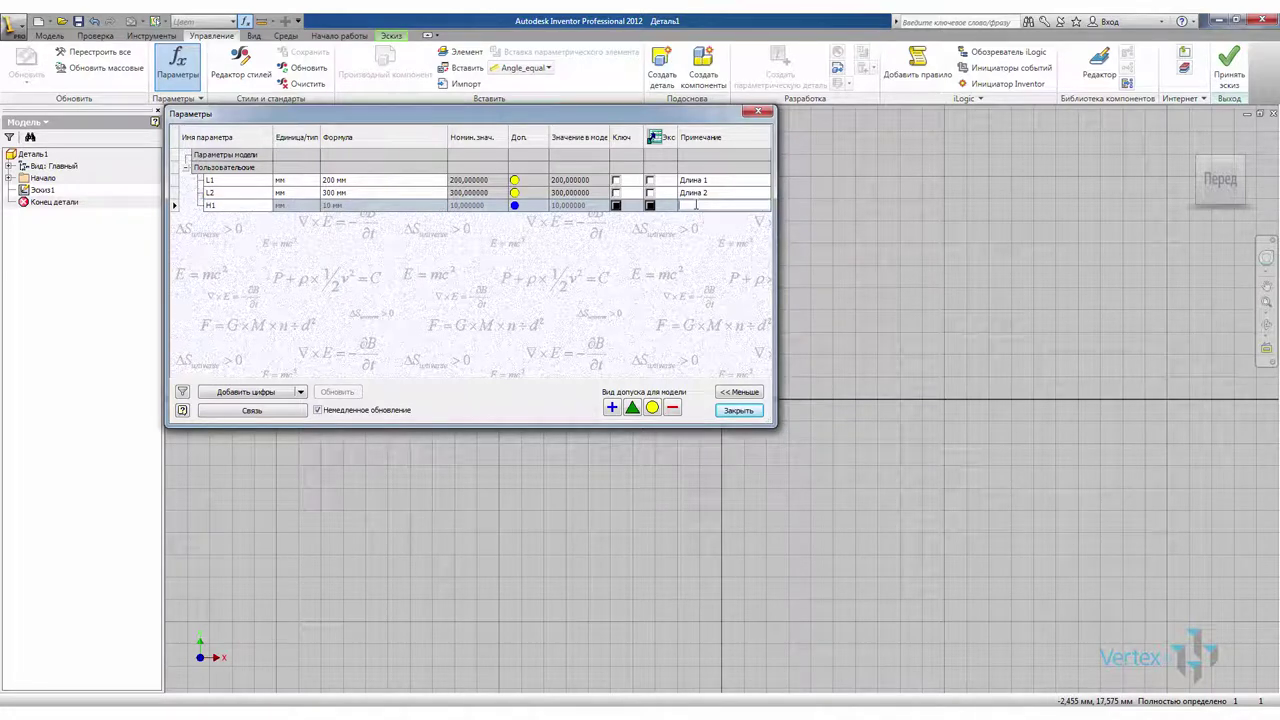
{"action": "type", "text": "Высота"}
- Add a numeric user parameter D1 of 8 mm with the comment "Диаметр"
{"action": "left_click", "coordinate": [258, 391]}
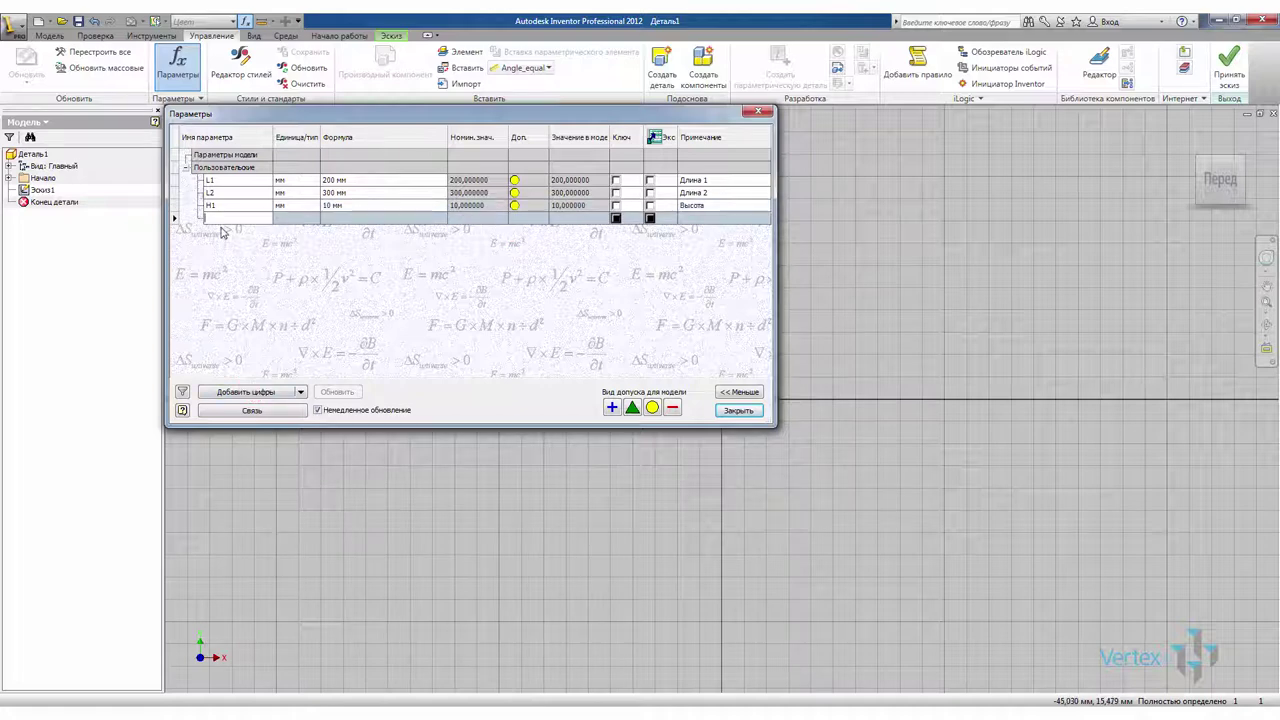
{"action": "type", "text": "D1"}
{"action": "key", "text": "Tab"}
{"action": "type", "text": "8"}
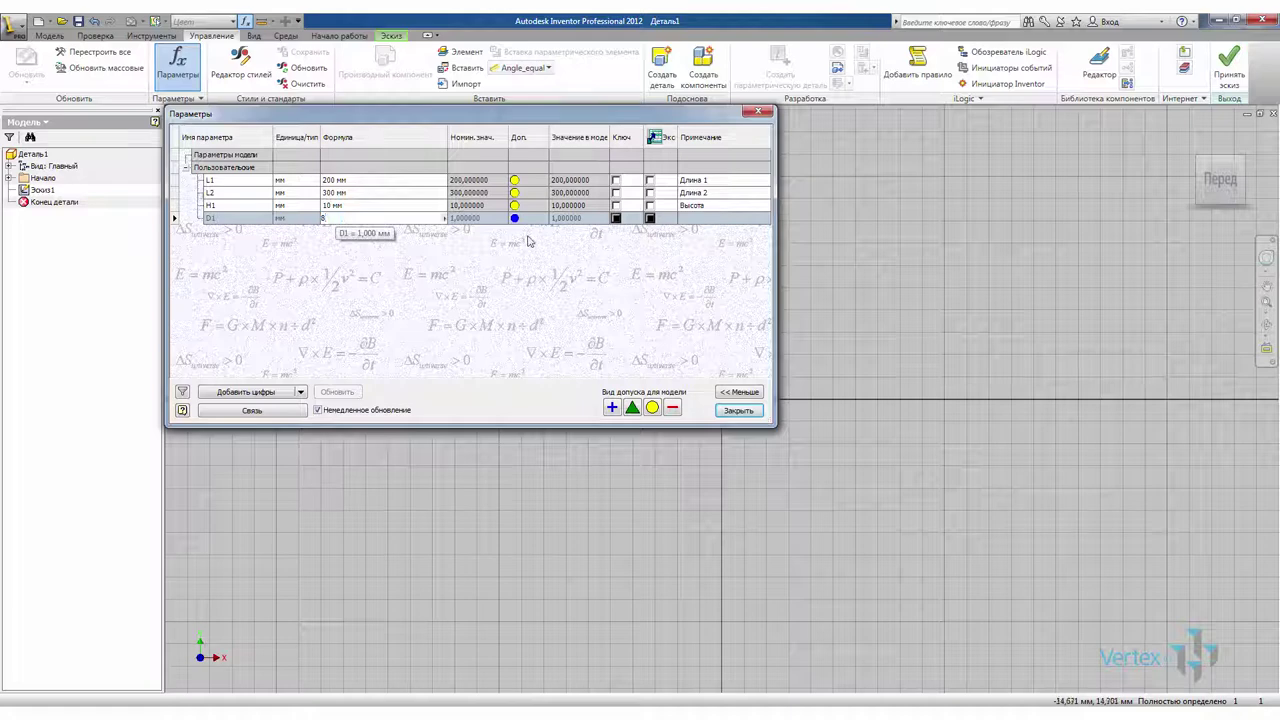
{"action": "left_click", "coordinate": [710, 218]}
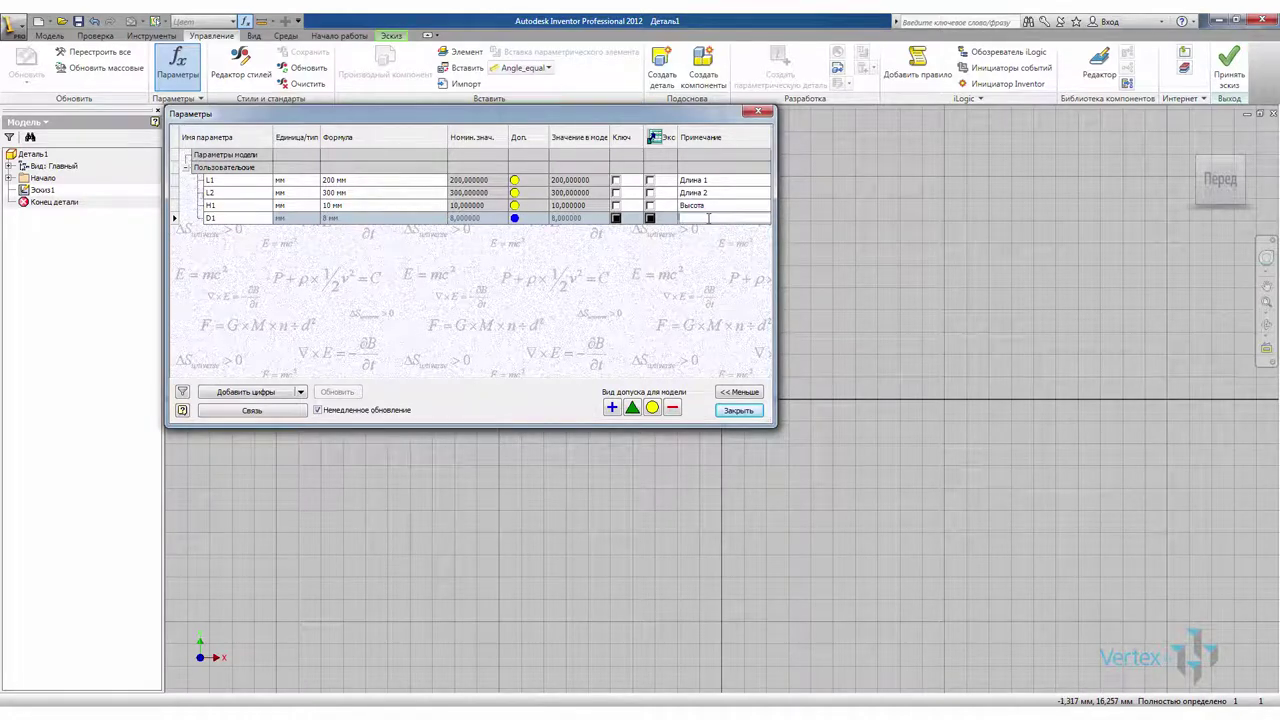
{"action": "type", "text": "Ди"}
{"action": "type", "text": "амето"}
- Add a numeric user parameter LD1 of 15 mm with the comment "Длина до отв. 1"
{"action": "left_click", "coordinate": [267, 391]}
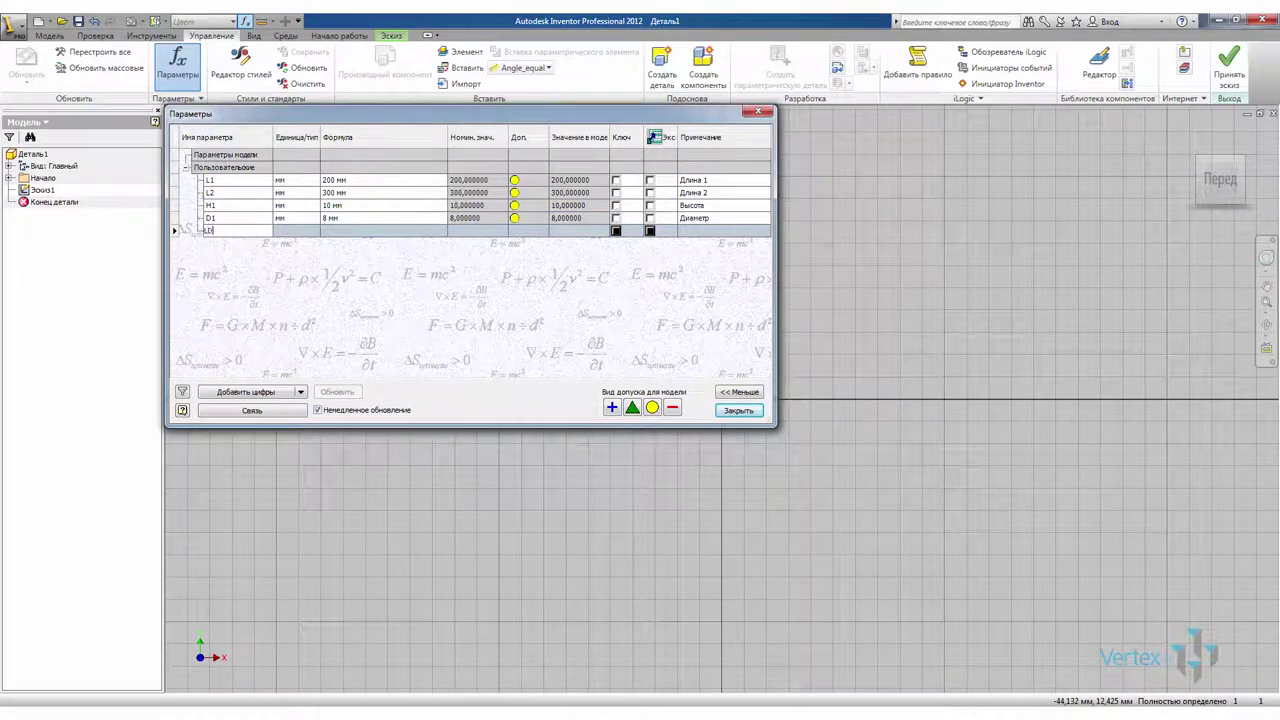
{"action": "type", "text": "LD1"}
{"action": "left_click", "coordinate": [332, 231]}
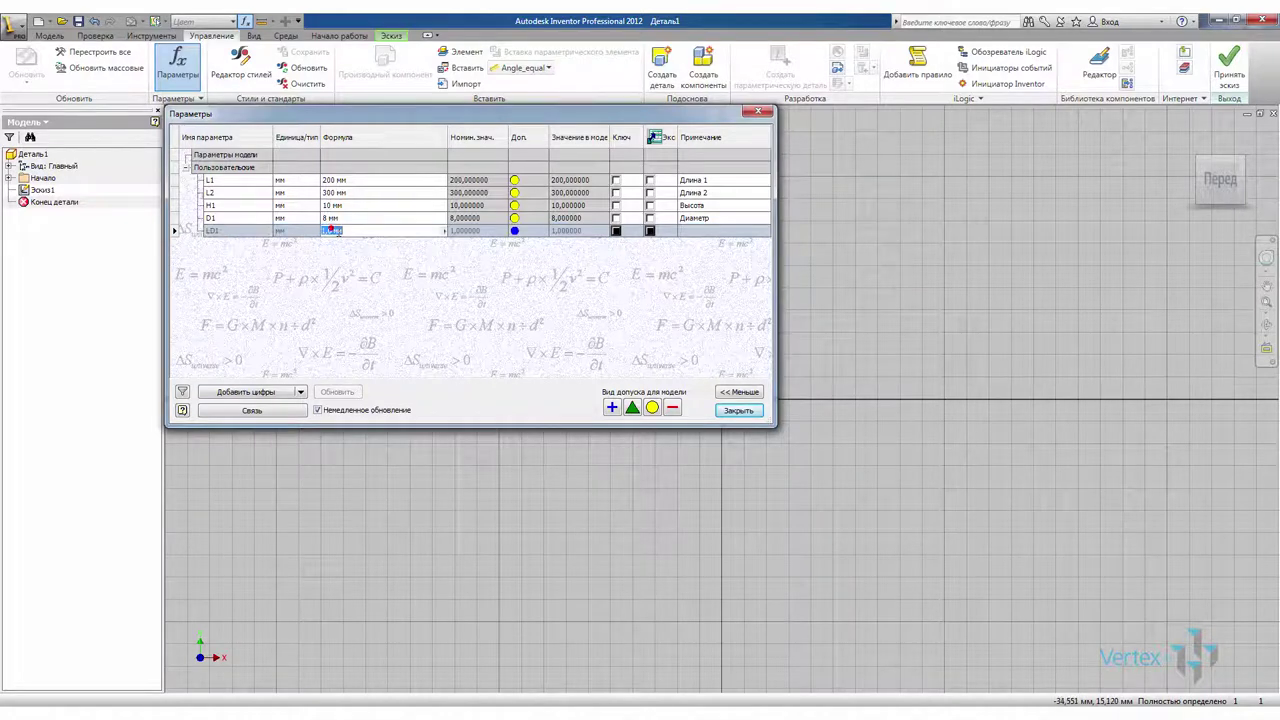
{"action": "key", "text": "BackSpace"}
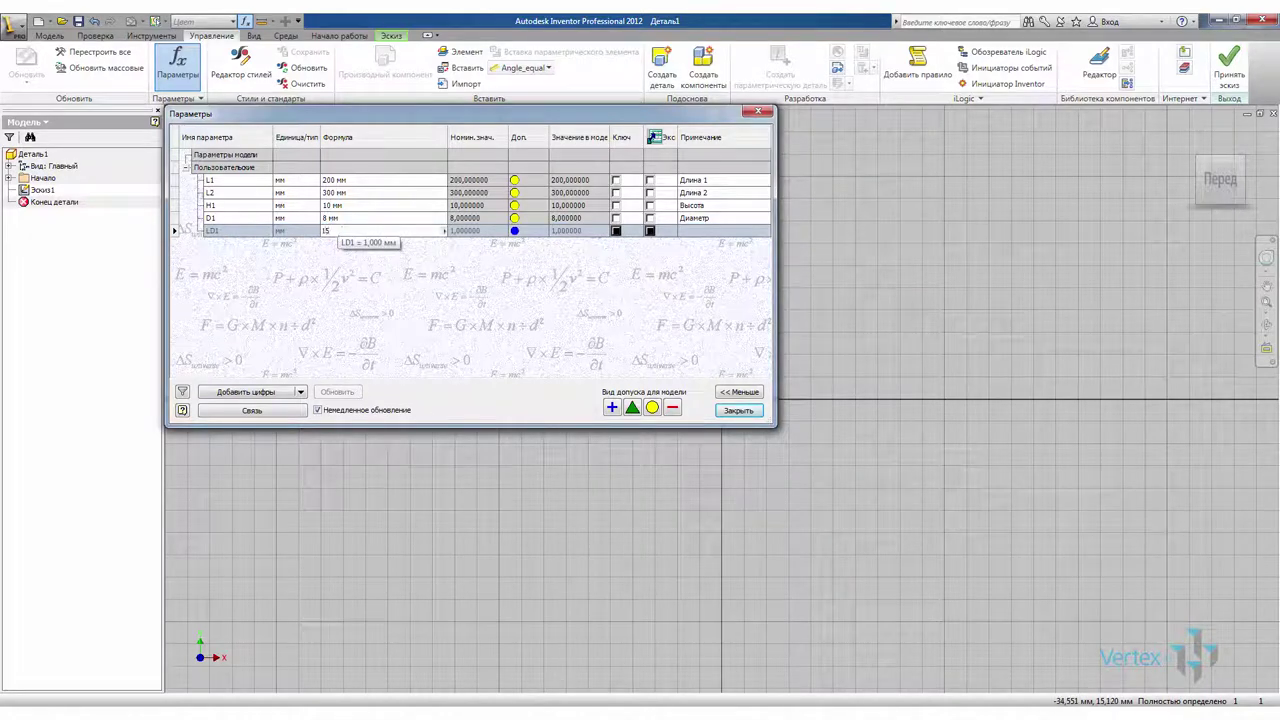
{"action": "type", "text": "15"}
{"action": "left_click", "coordinate": [692, 232]}
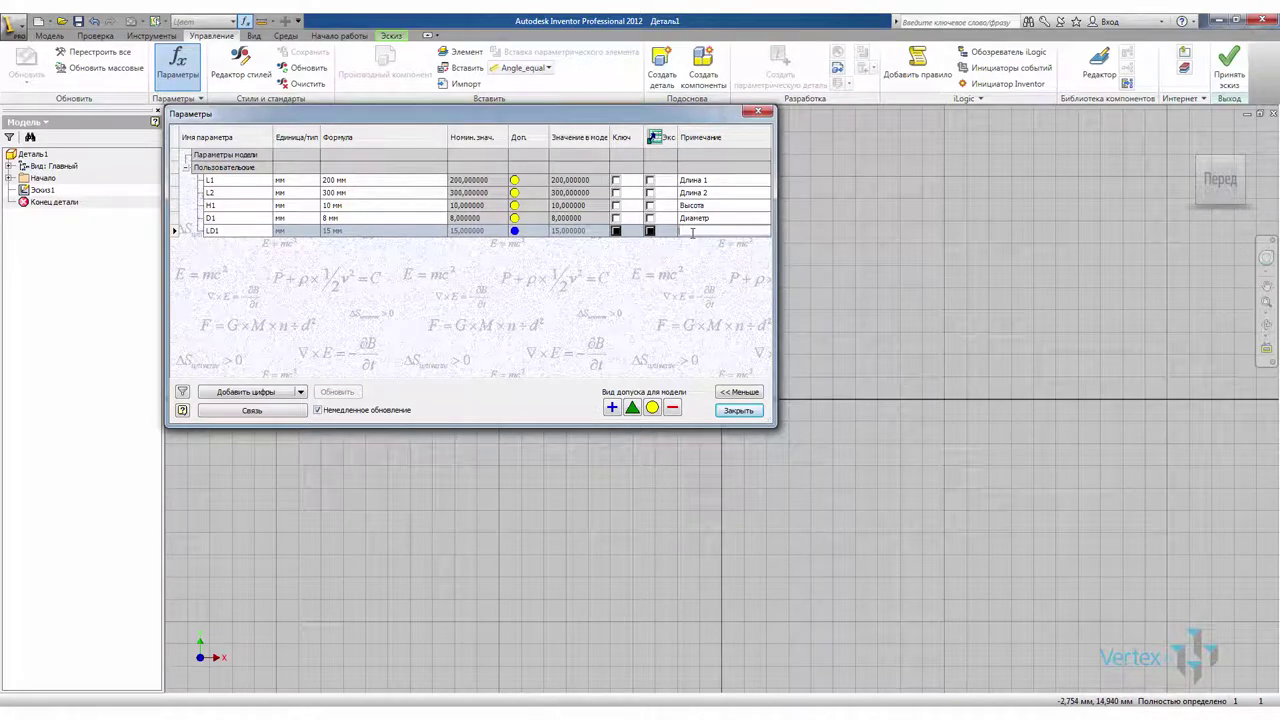
{"action": "type", "text": "Длина до отв. 1"}
{"action": "left_click", "coordinate": [700, 254]}
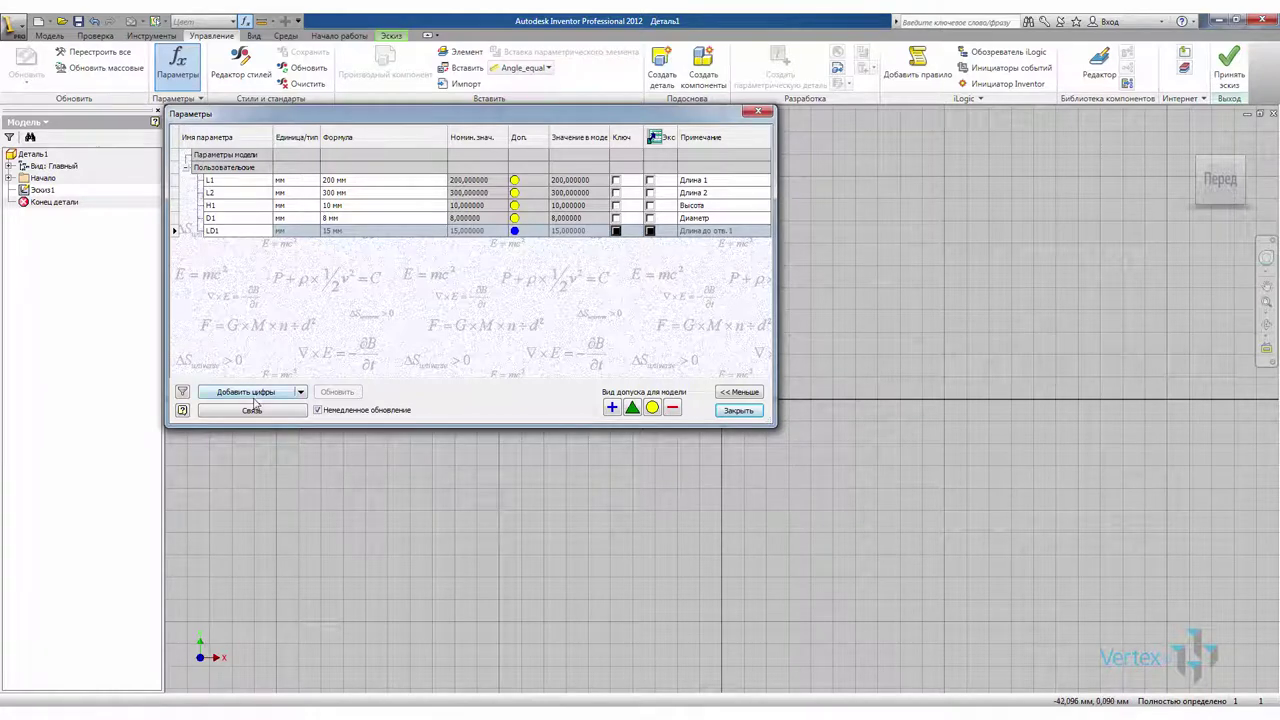
- Add a numeric user parameter LD2 of 20 mm with the comment "Длина до отв. 2" and close the Parameters window
{"action": "left_click", "coordinate": [252, 392]}
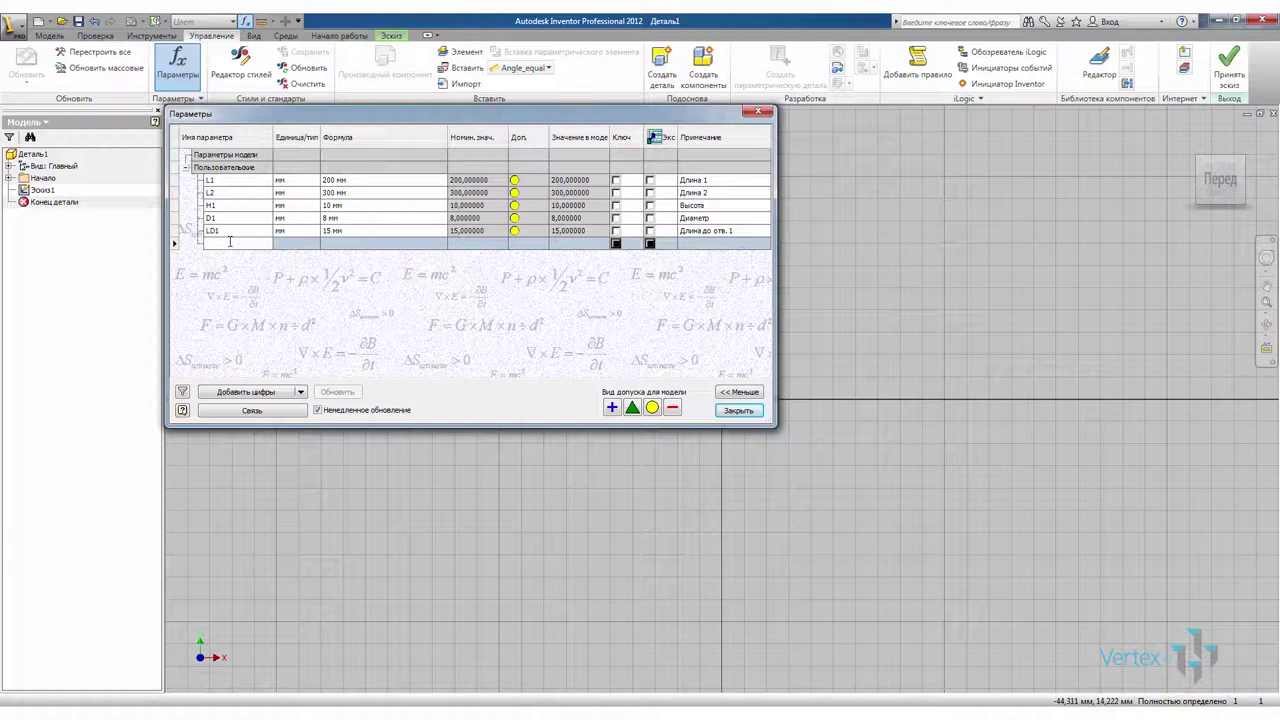
{"action": "type", "text": "LD2"}
{"action": "left_click", "coordinate": [344, 246]}
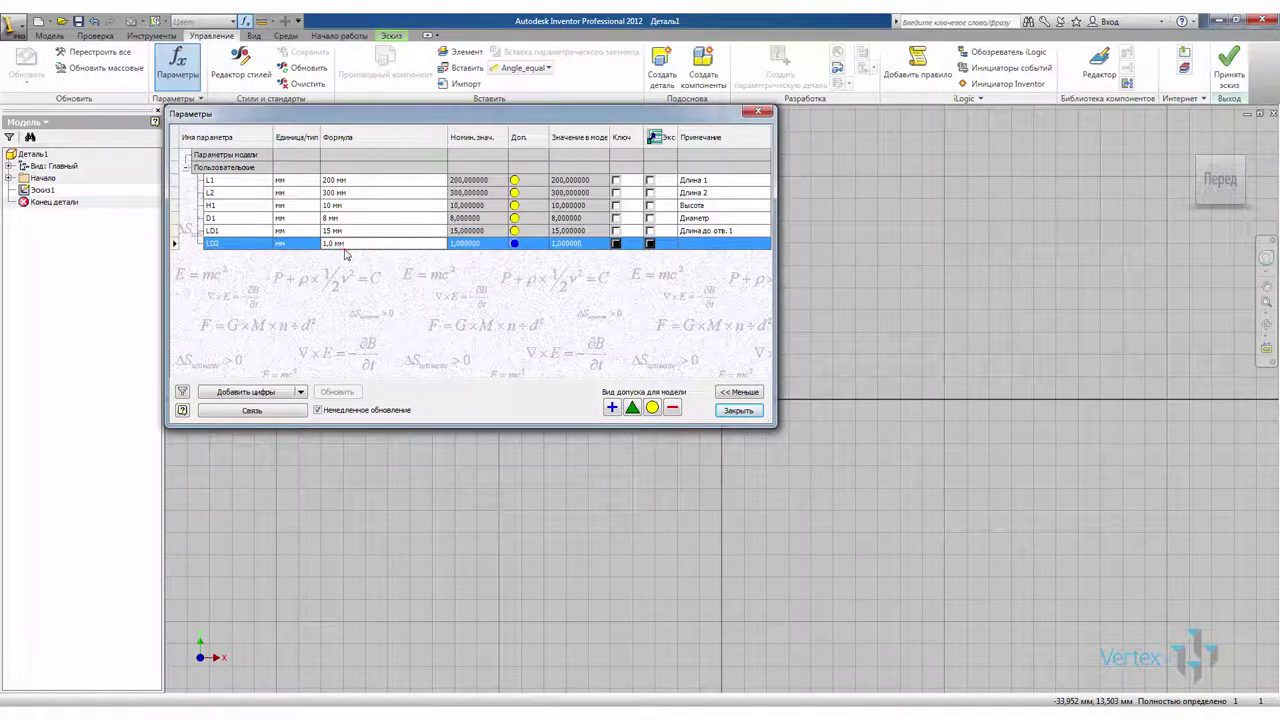
{"action": "left_click", "coordinate": [347, 246]}
{"action": "type", "text": "20"}
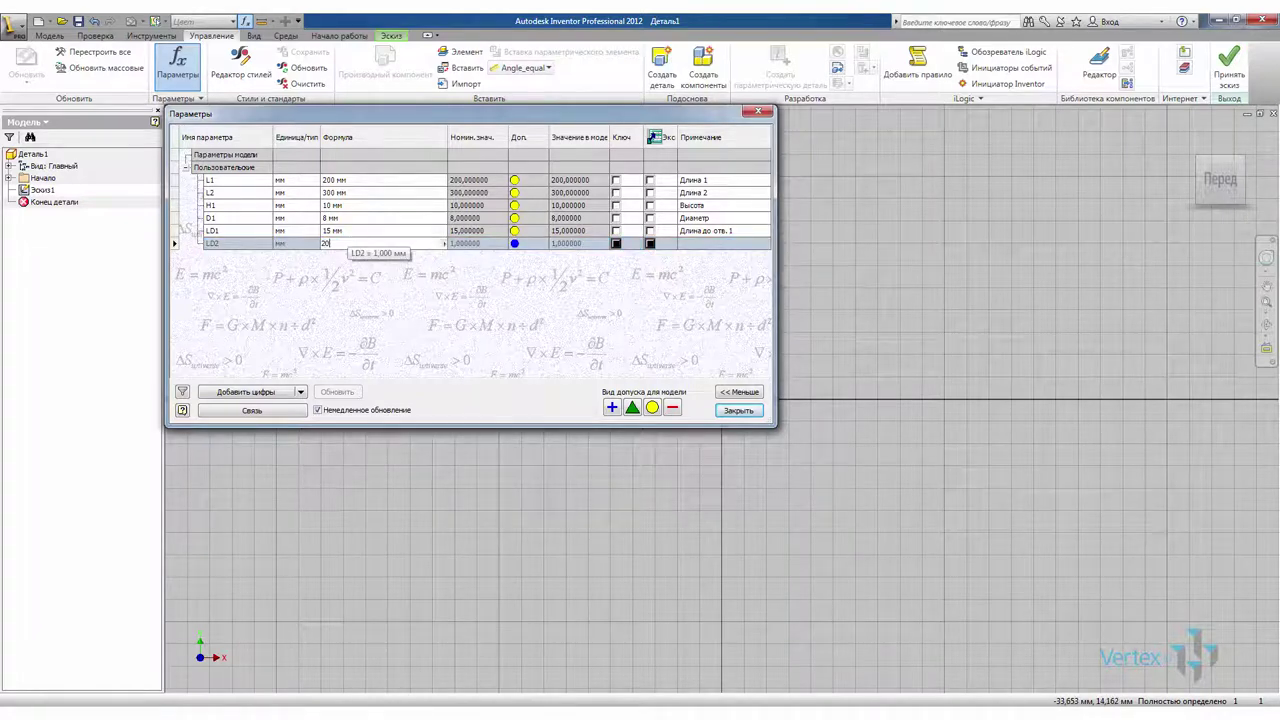
{"action": "left_click", "coordinate": [713, 243]}
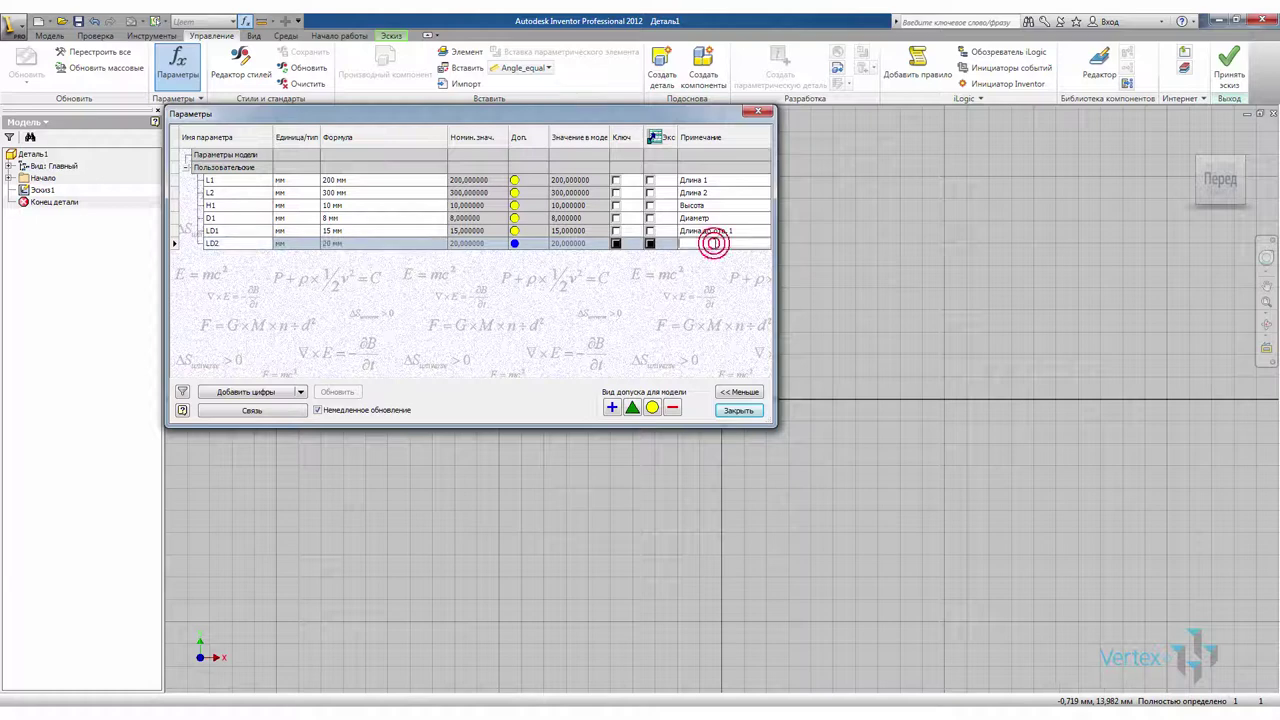
{"action": "type", "text": "Д"}
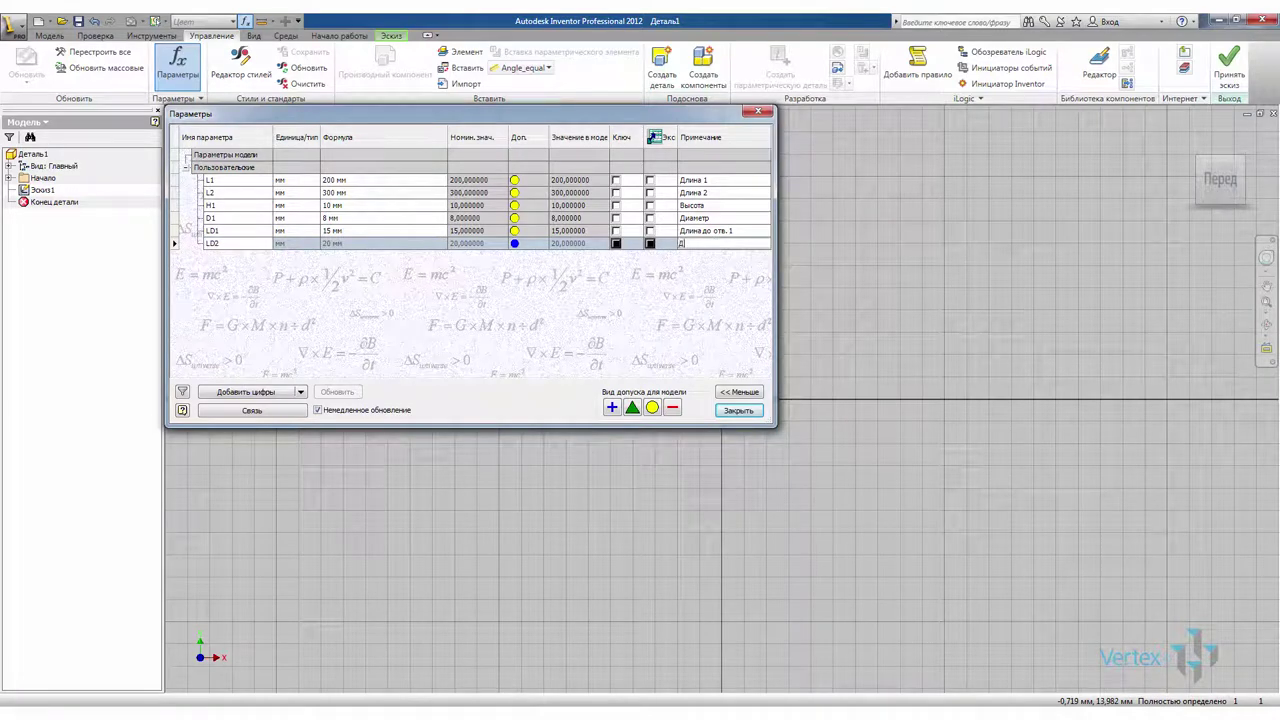
{"action": "type", "text": "лина до отв. 2"}
{"action": "key", "text": "Return"}
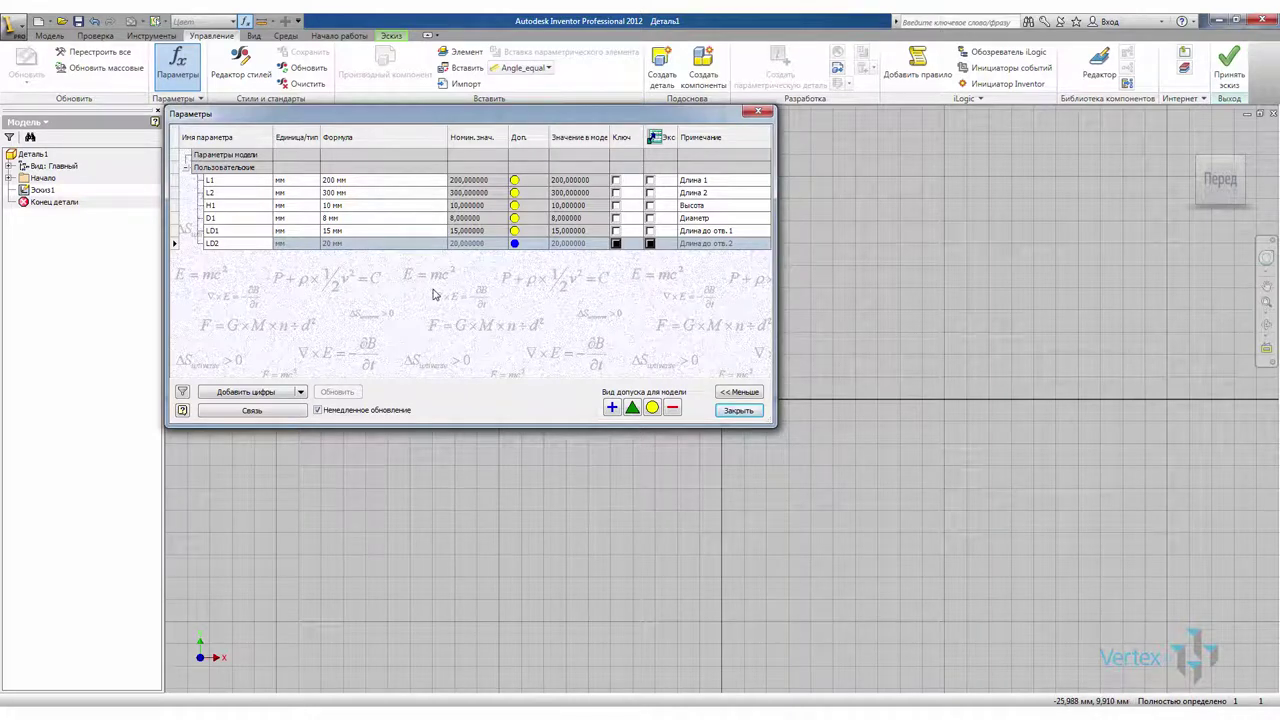
{"action": "left_click", "coordinate": [728, 412]}
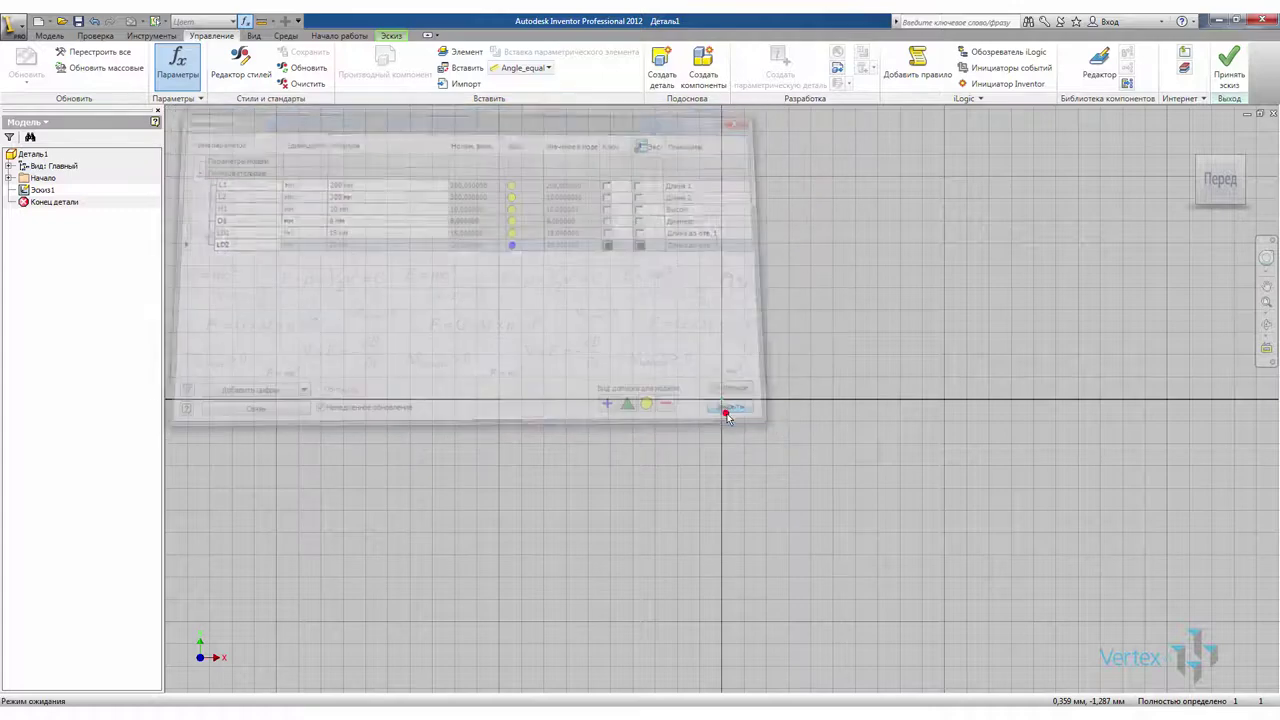
- Sketch a two-point rectangle about 126 mm wide and 64 mm high around the sketch origin
{"action": "scroll", "coordinate": [522, 432], "scroll_direction": "down", "scroll_amount": 4}
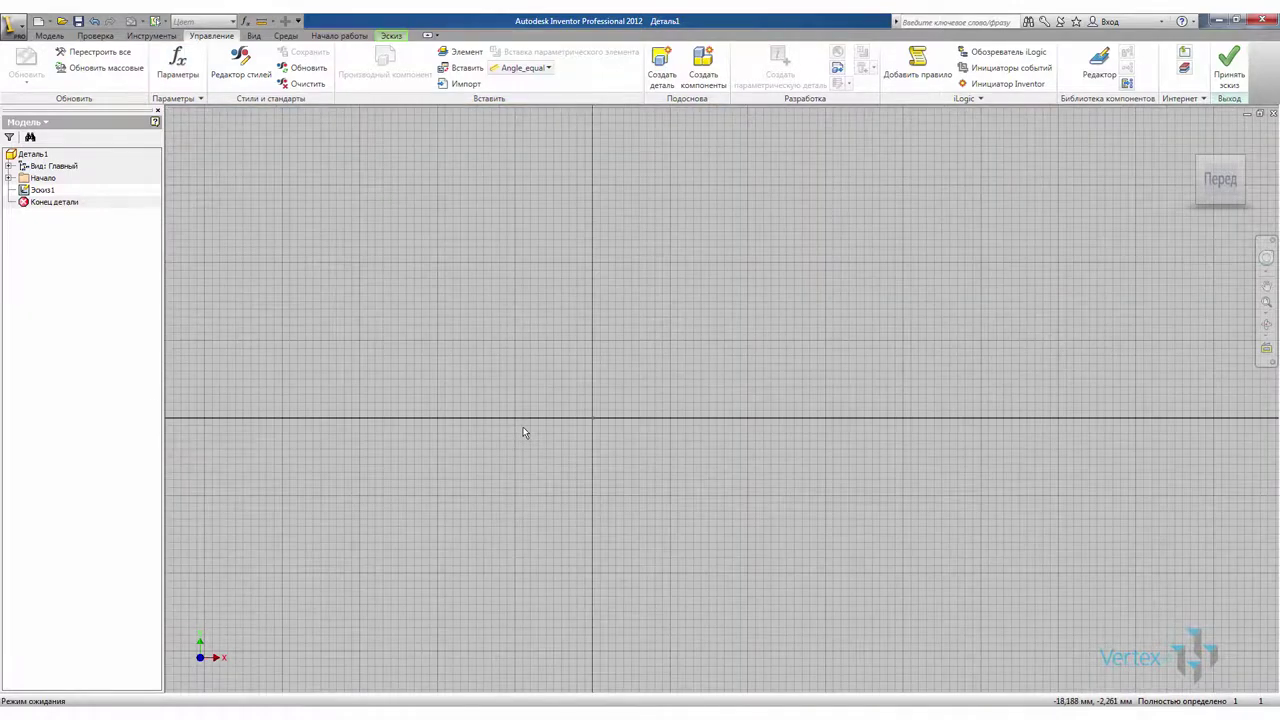
{"action": "left_click", "coordinate": [402, 36]}
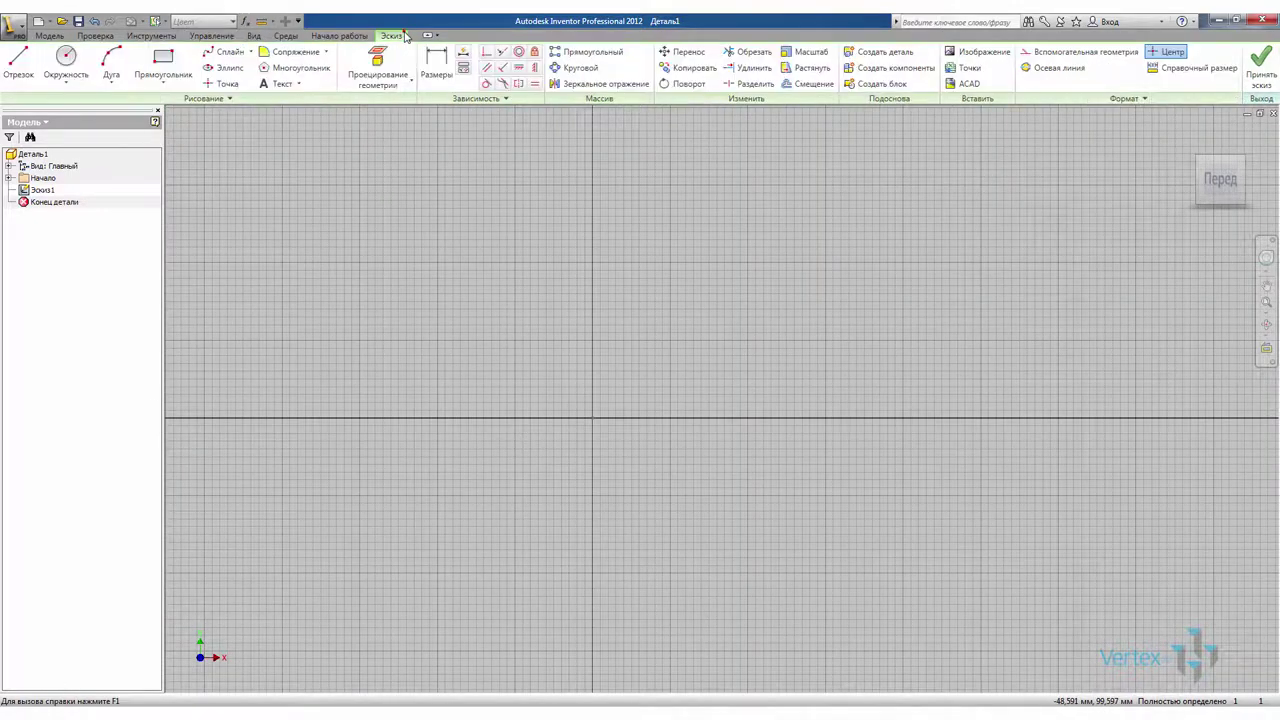
{"action": "left_click", "coordinate": [172, 58]}
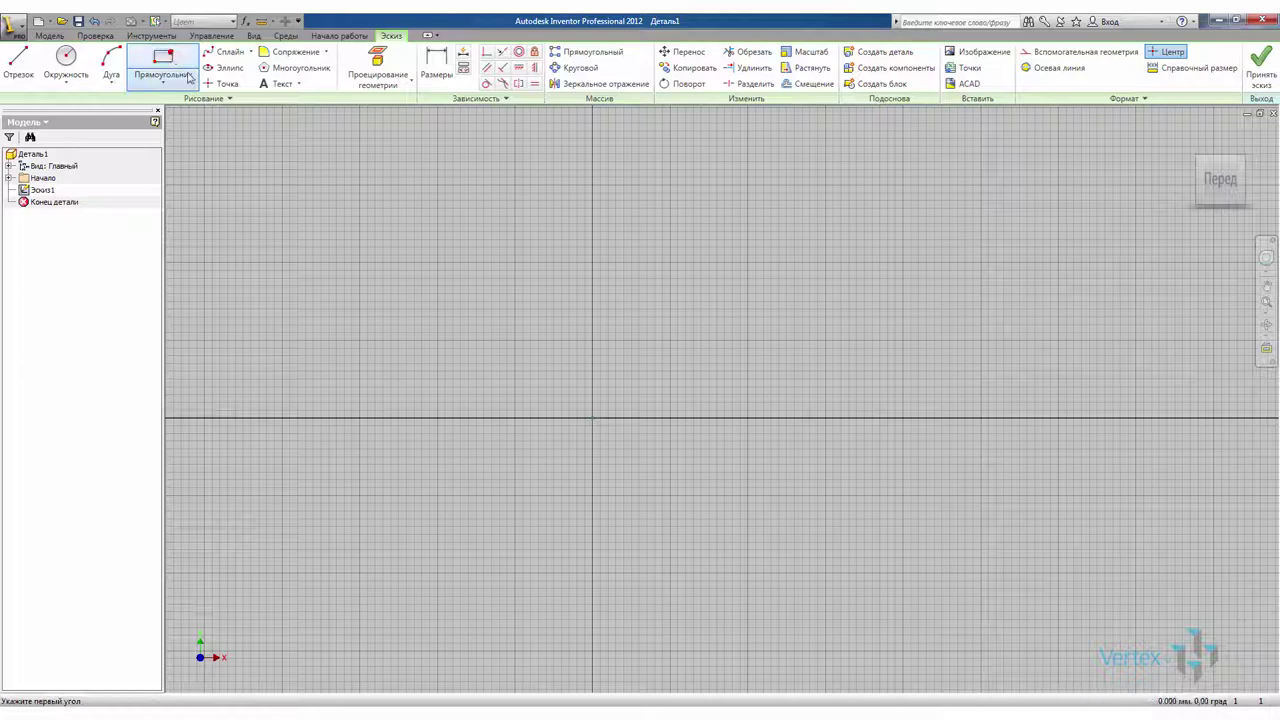
{"action": "left_click", "coordinate": [372, 290]}
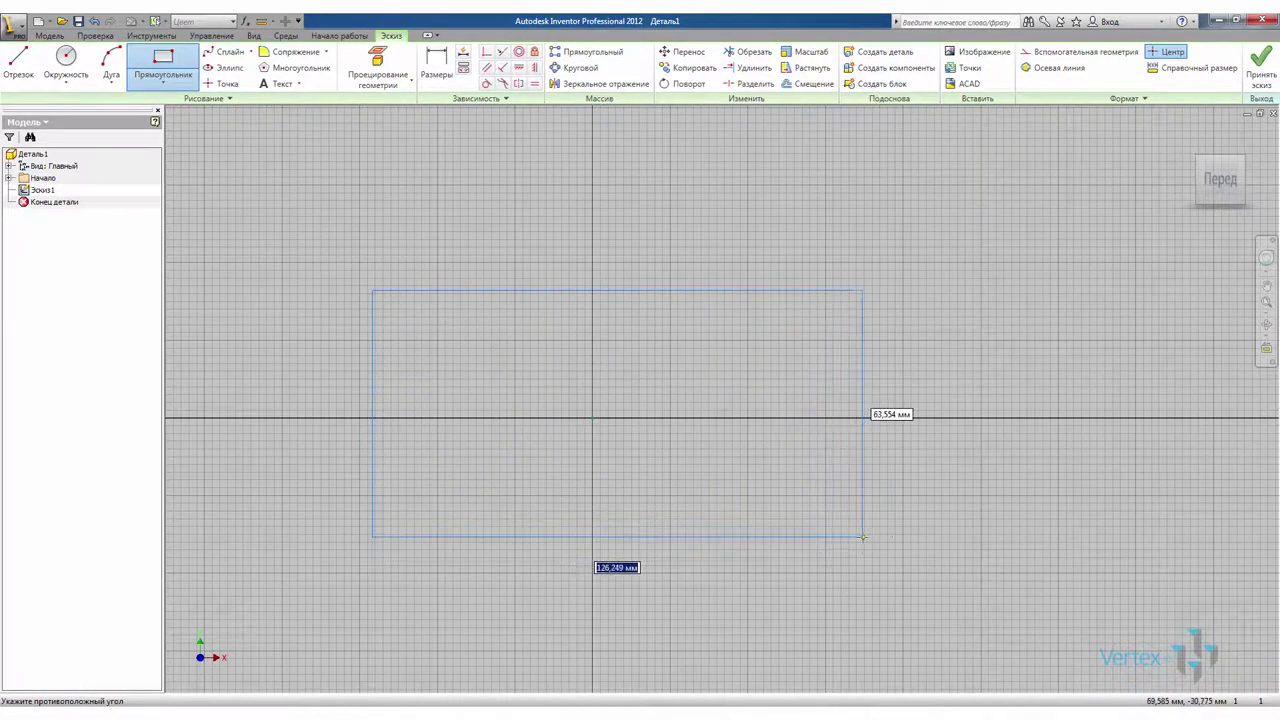
{"action": "left_click", "coordinate": [862, 537]}
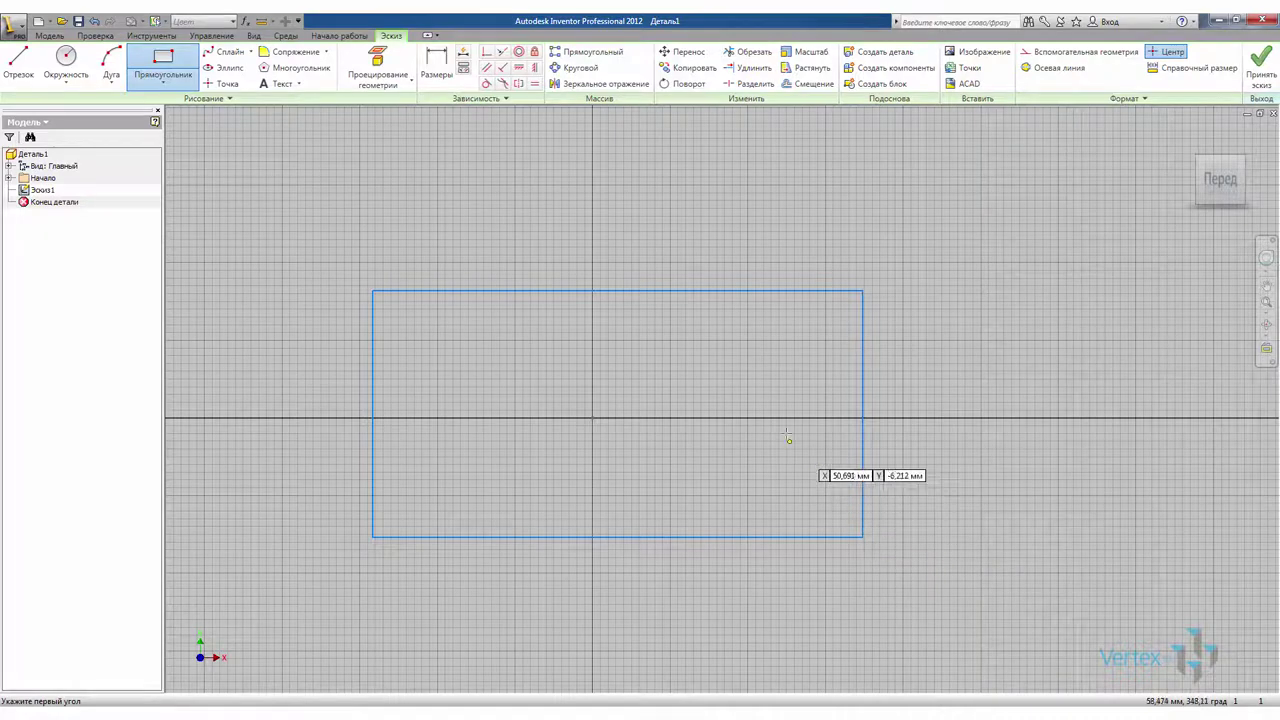
- Centre the rectangle on the origin by aligning its lower edge's midpoint vertically and its left edge's midpoint horizontally with the origin
{"action": "left_click", "coordinate": [535, 67]}
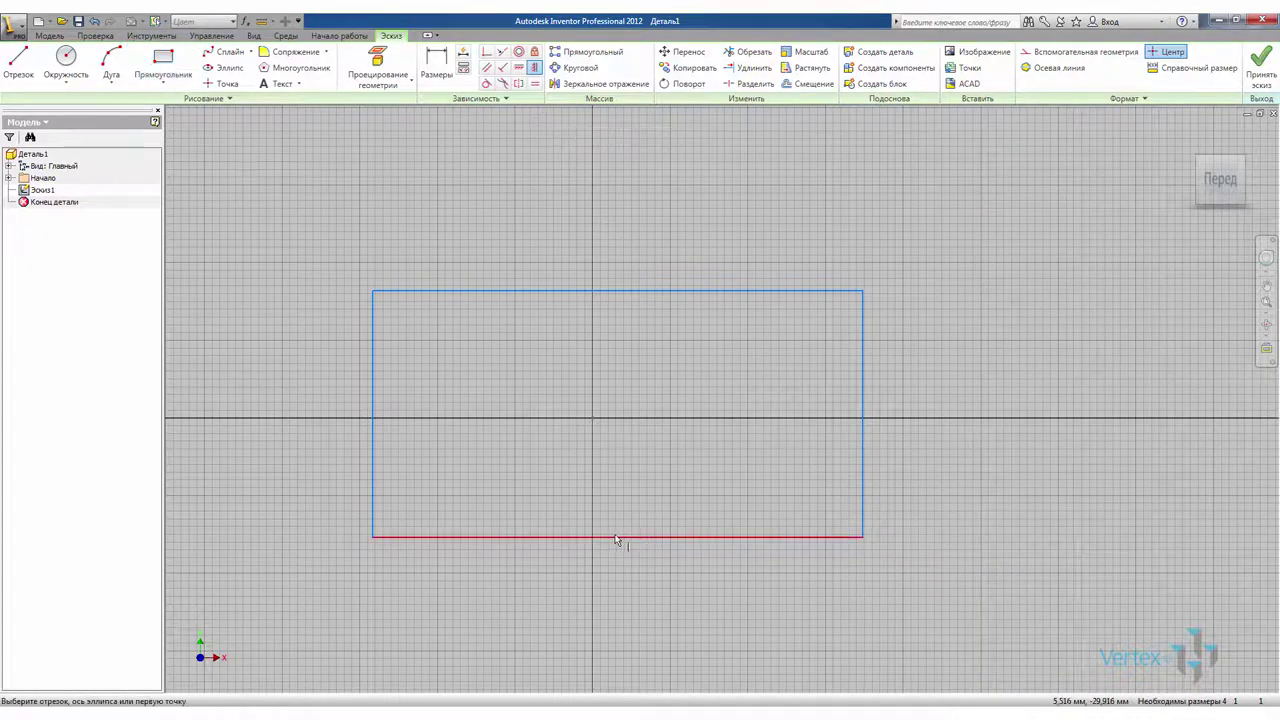
{"action": "left_click", "coordinate": [617, 537]}
{"action": "left_click", "coordinate": [592, 418]}
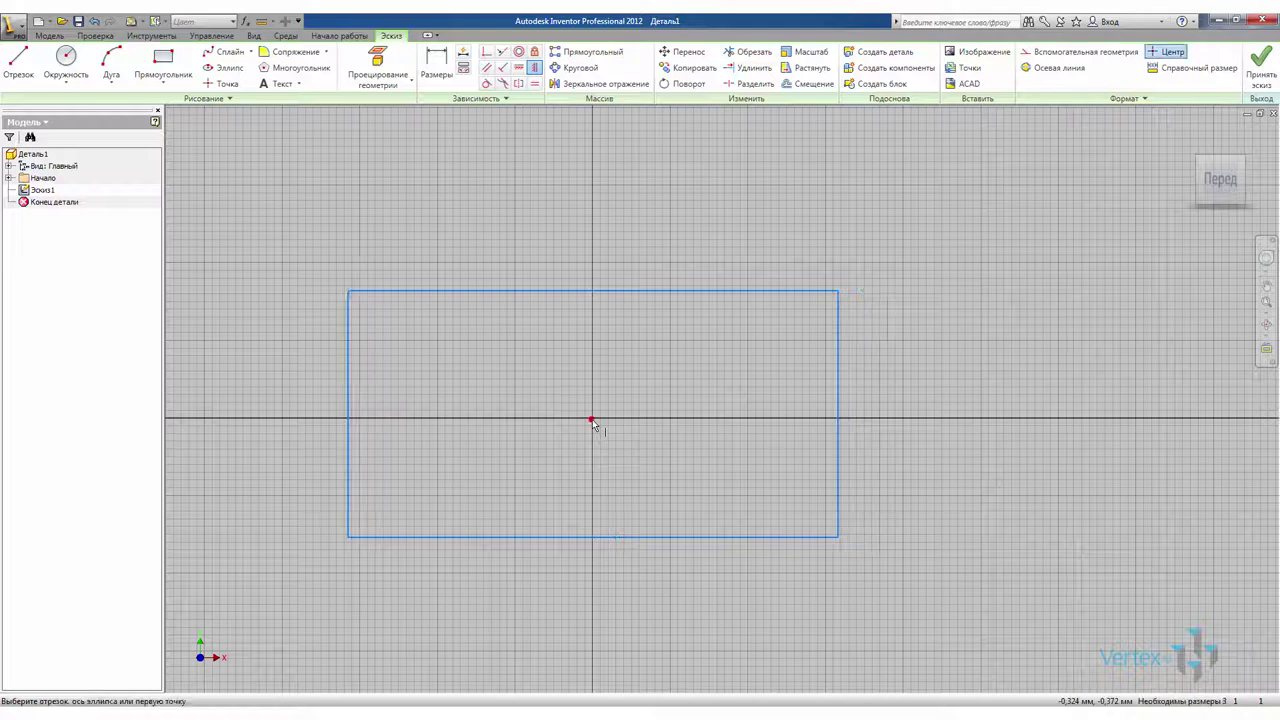
{"action": "left_click", "coordinate": [519, 67]}
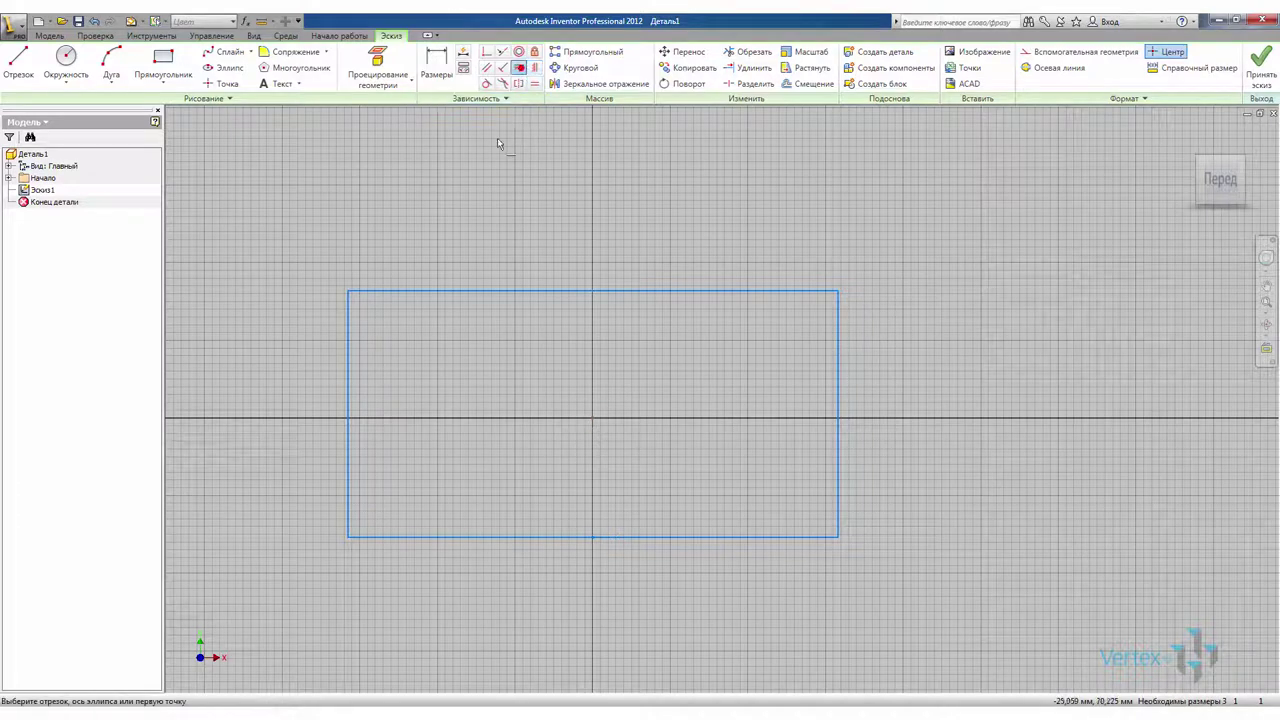
{"action": "left_click", "coordinate": [347, 414]}
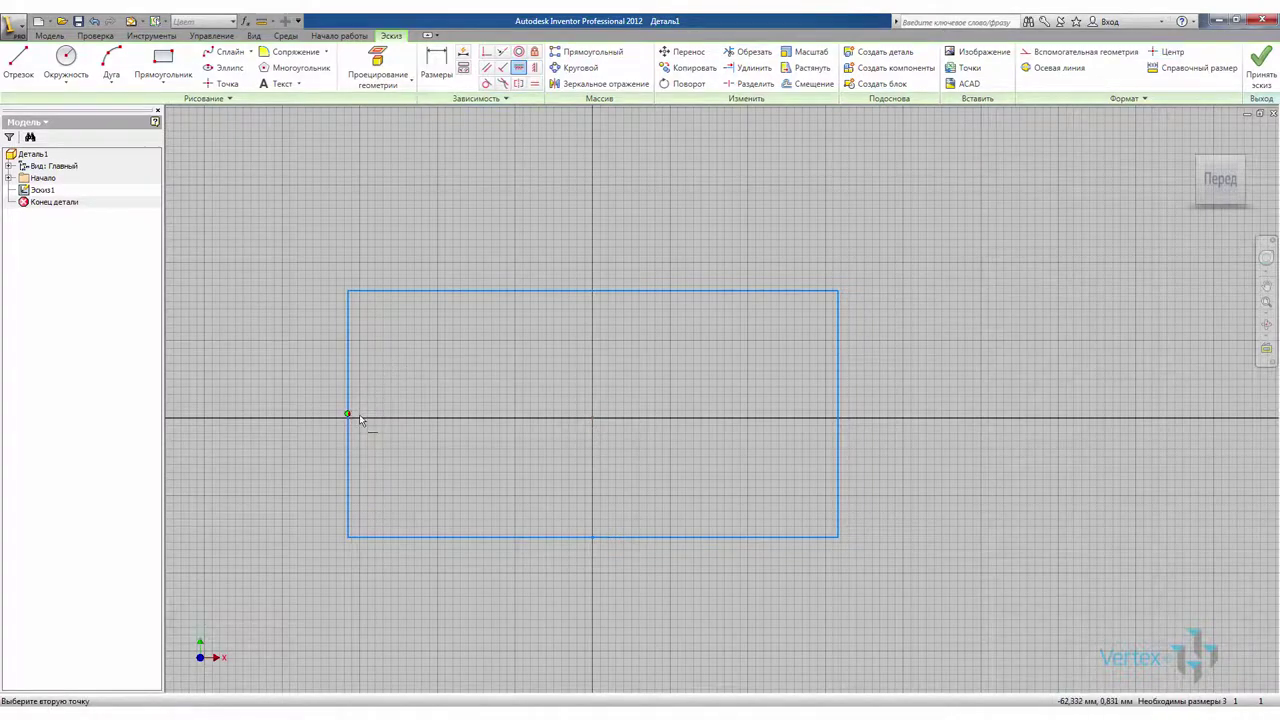
{"action": "left_click", "coordinate": [593, 419]}
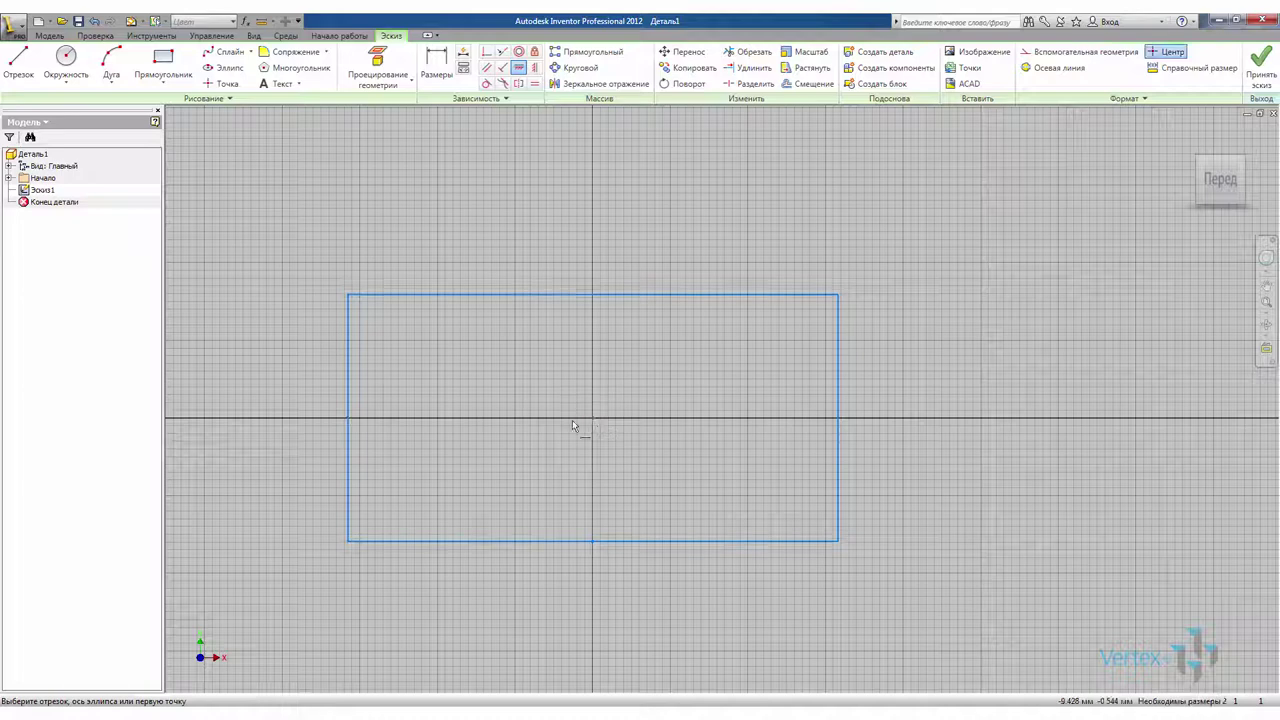
- Dimension the rectangle's lower edge and set its length to the parameter L1
{"action": "left_click", "coordinate": [436, 72]}
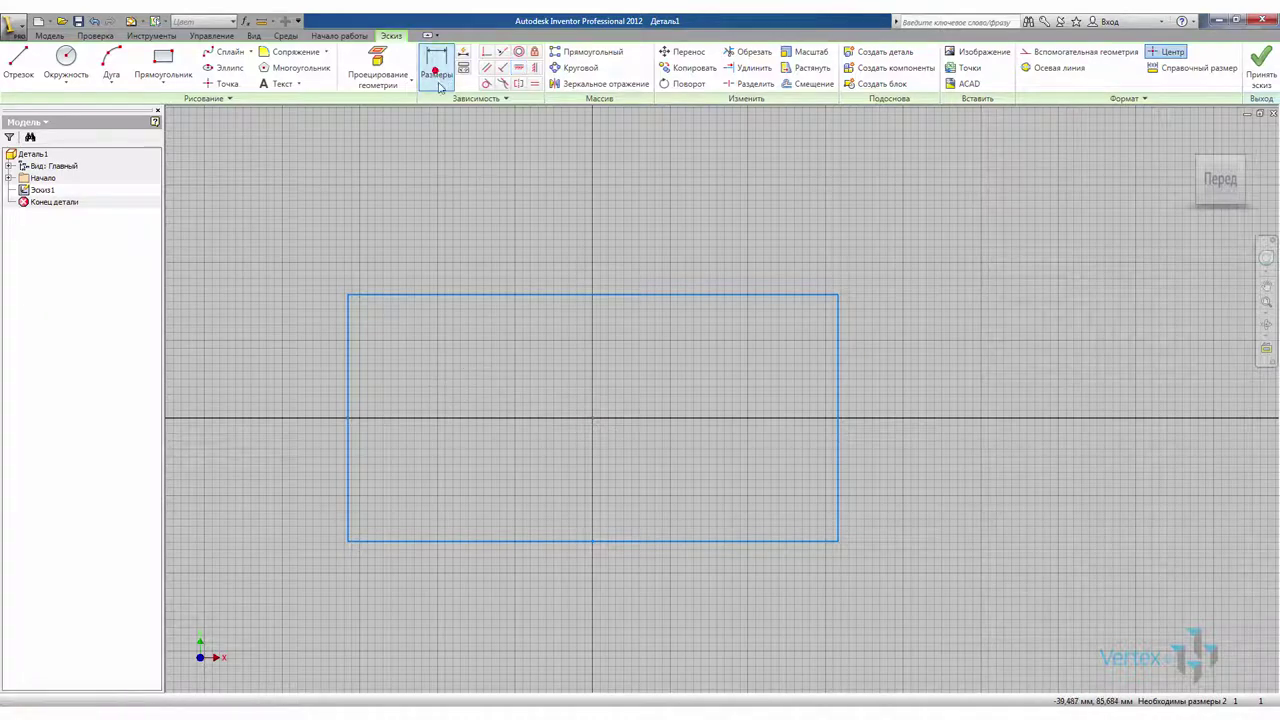
{"action": "left_click", "coordinate": [516, 542]}
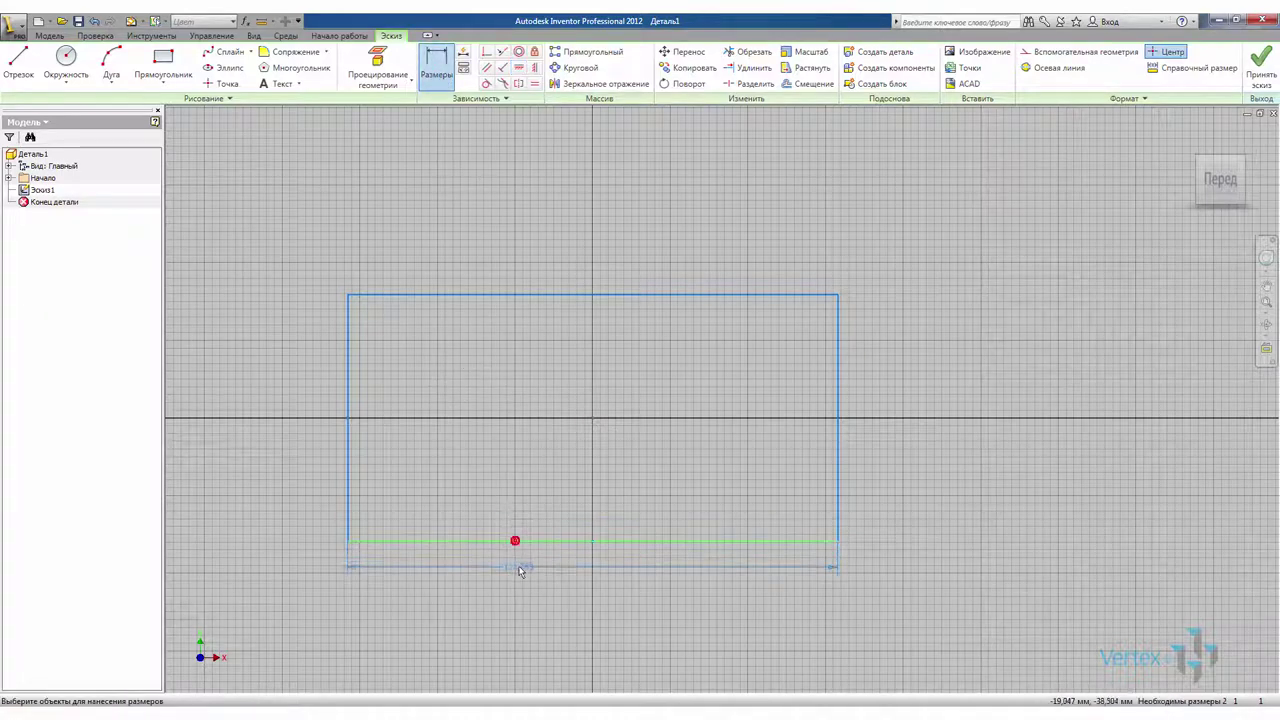
{"action": "left_click", "coordinate": [528, 607]}
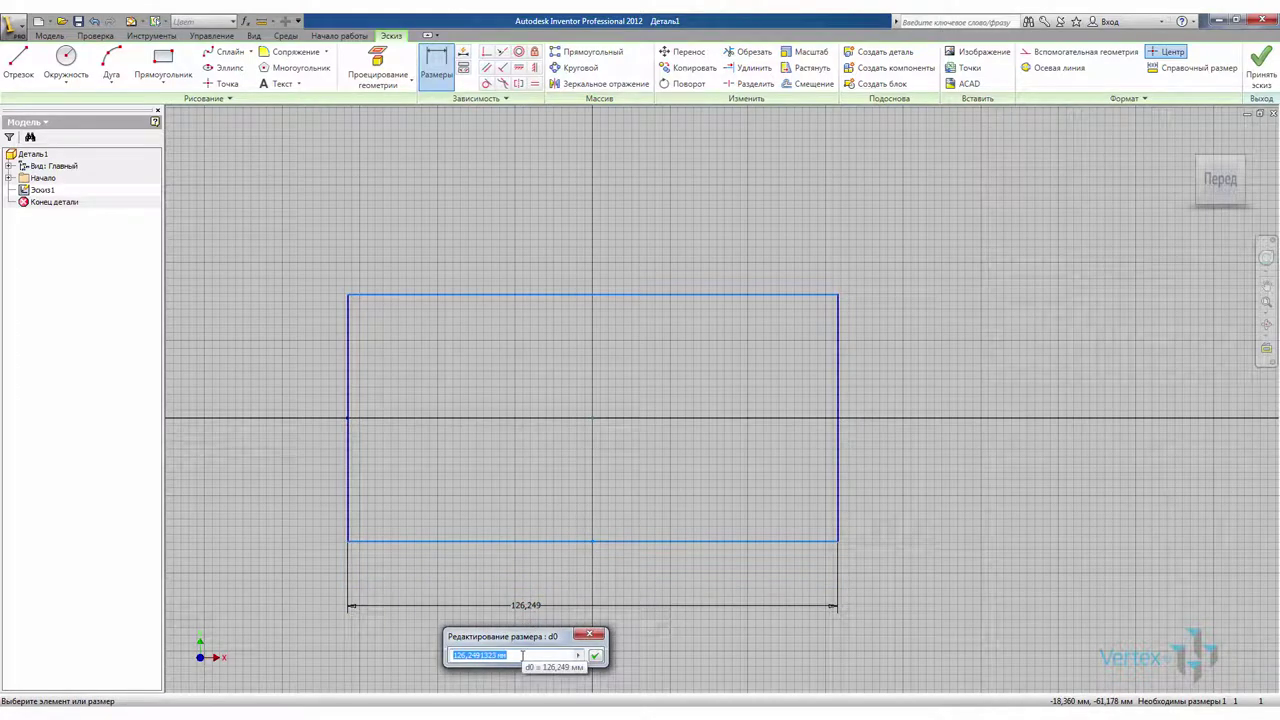
{"action": "type", "text": "4"}
{"action": "type", "text": "1"}
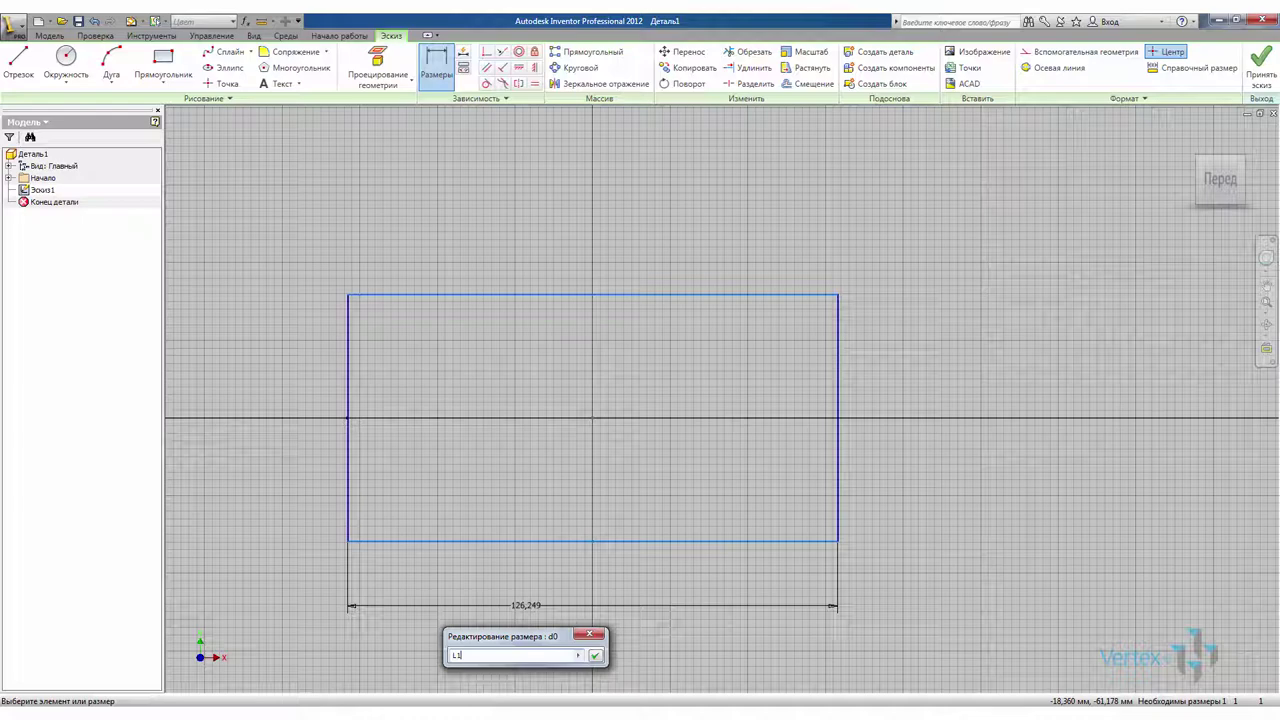
{"action": "left_click", "coordinate": [595, 656]}
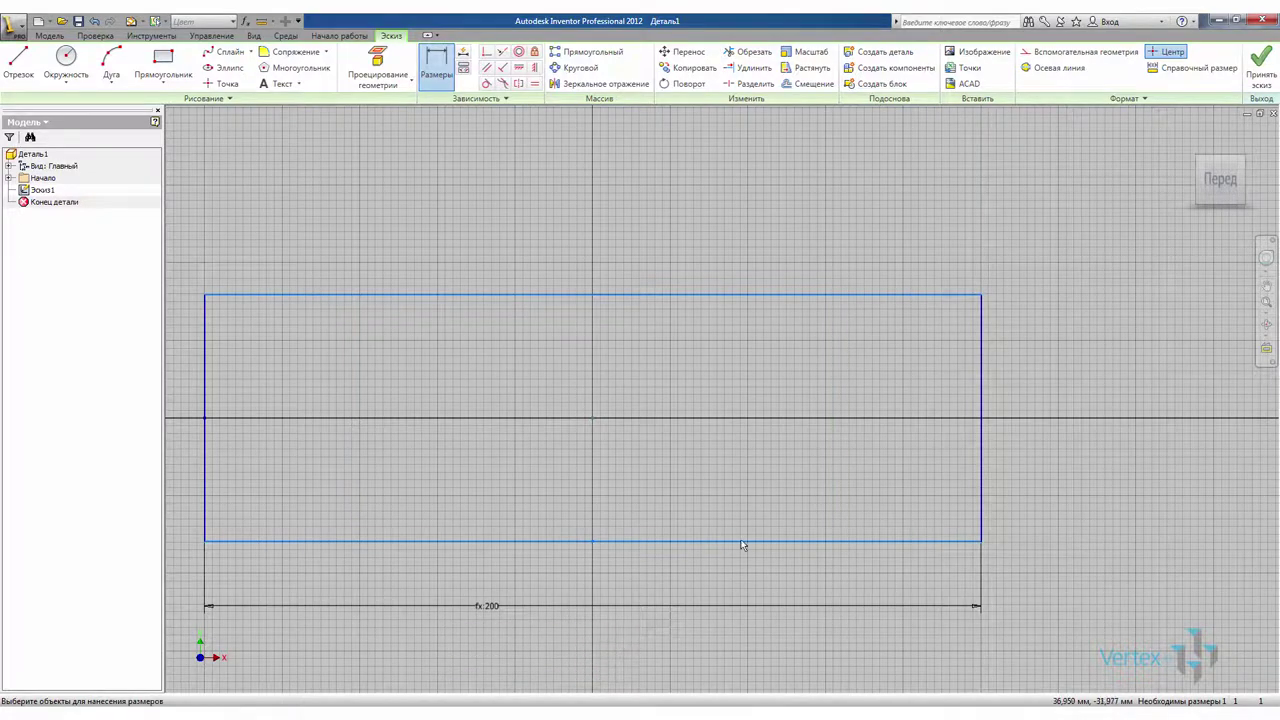
- Dimension the rectangle's left edge and set its length to the parameter L2
{"action": "scroll", "coordinate": [776, 515], "scroll_direction": "down", "scroll_amount": 3}
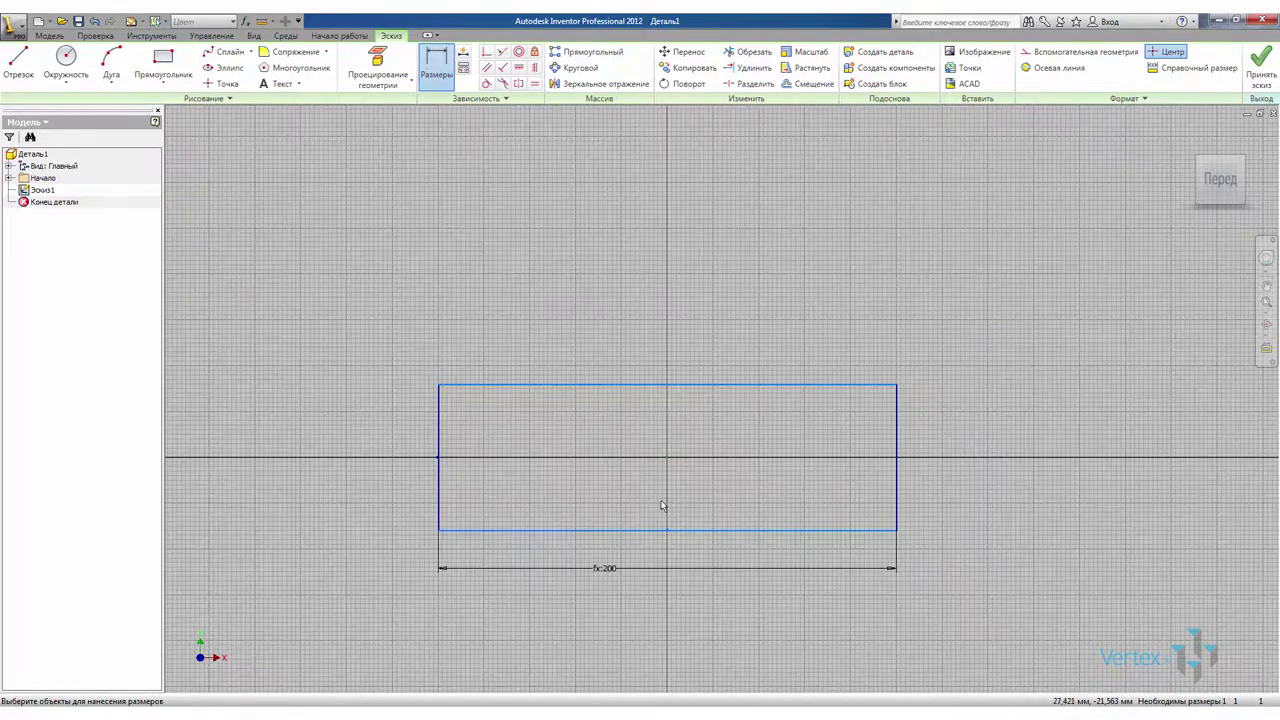
{"action": "left_click", "coordinate": [438, 421]}
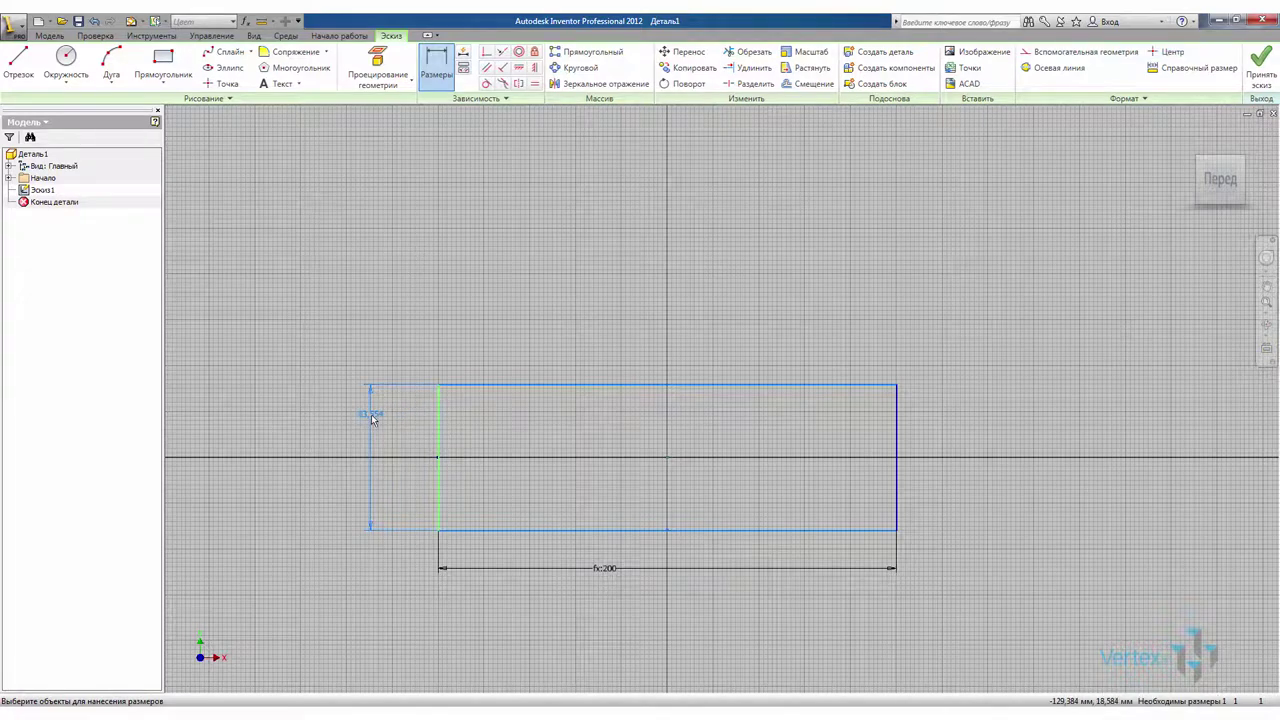
{"action": "left_click", "coordinate": [371, 419]}
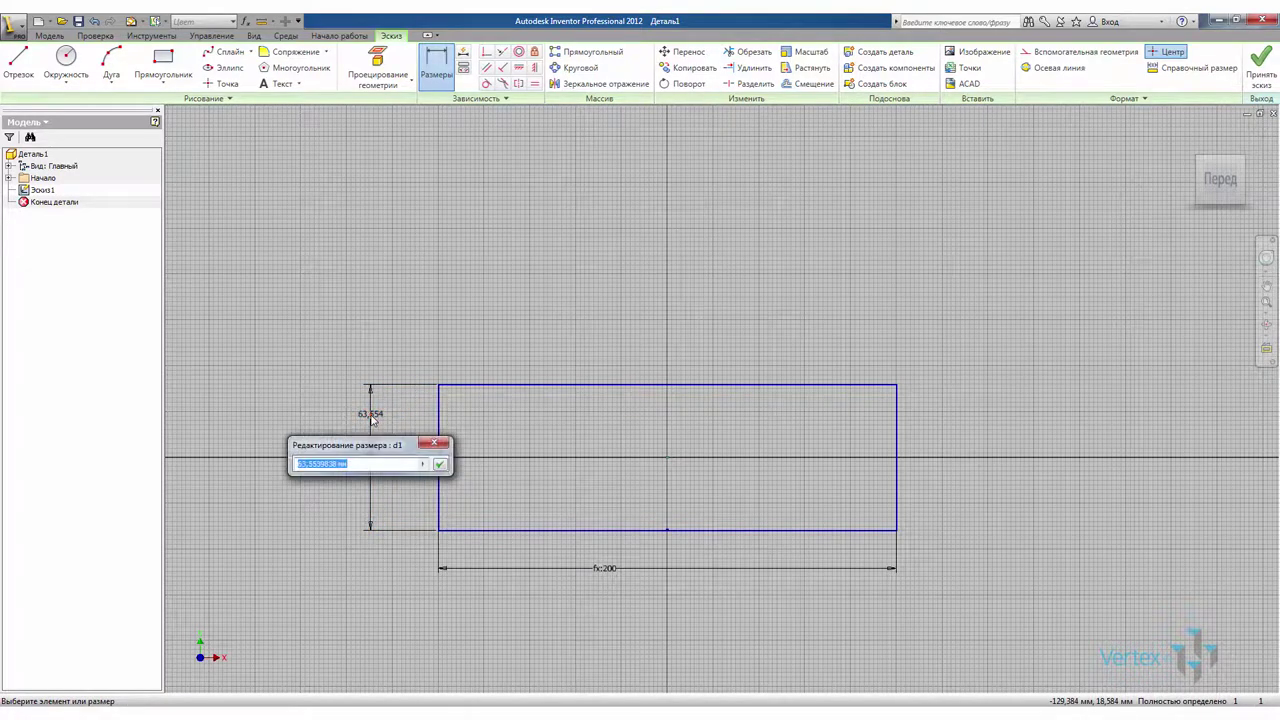
{"action": "type", "text": "1"}
{"action": "left_click", "coordinate": [439, 464]}
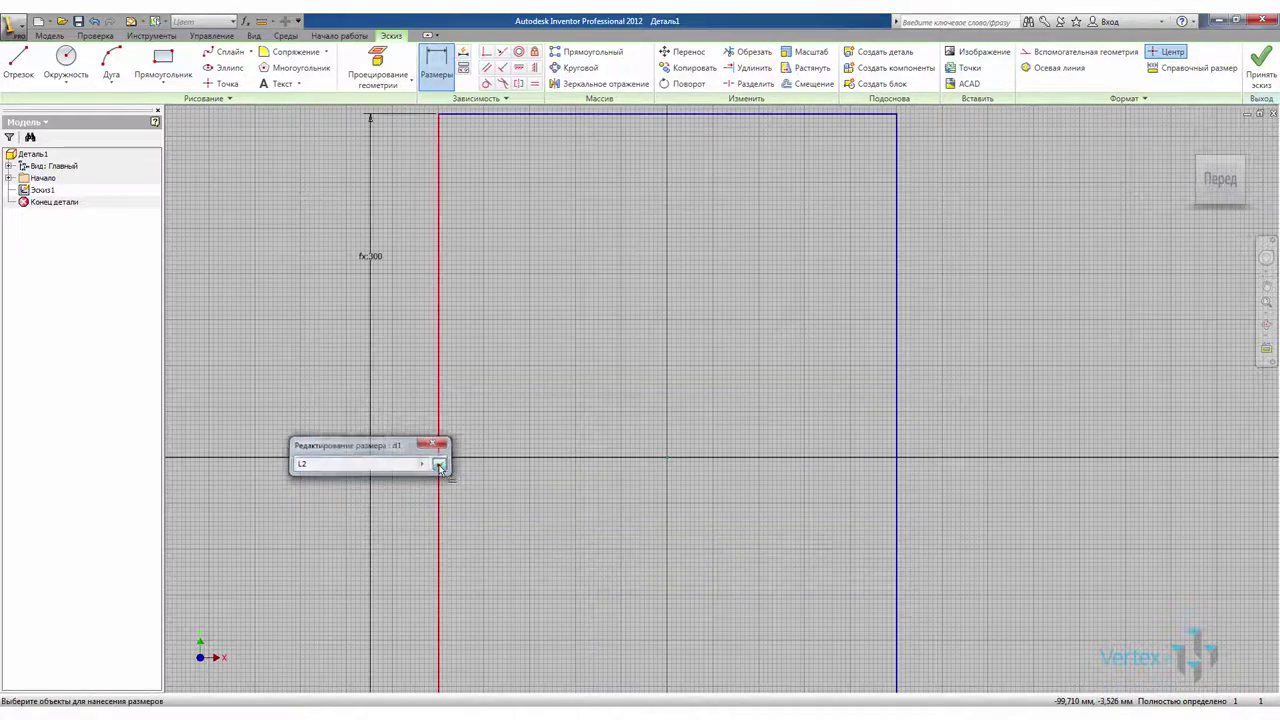
{"action": "scroll", "coordinate": [597, 310], "scroll_direction": "down", "scroll_amount": 3}
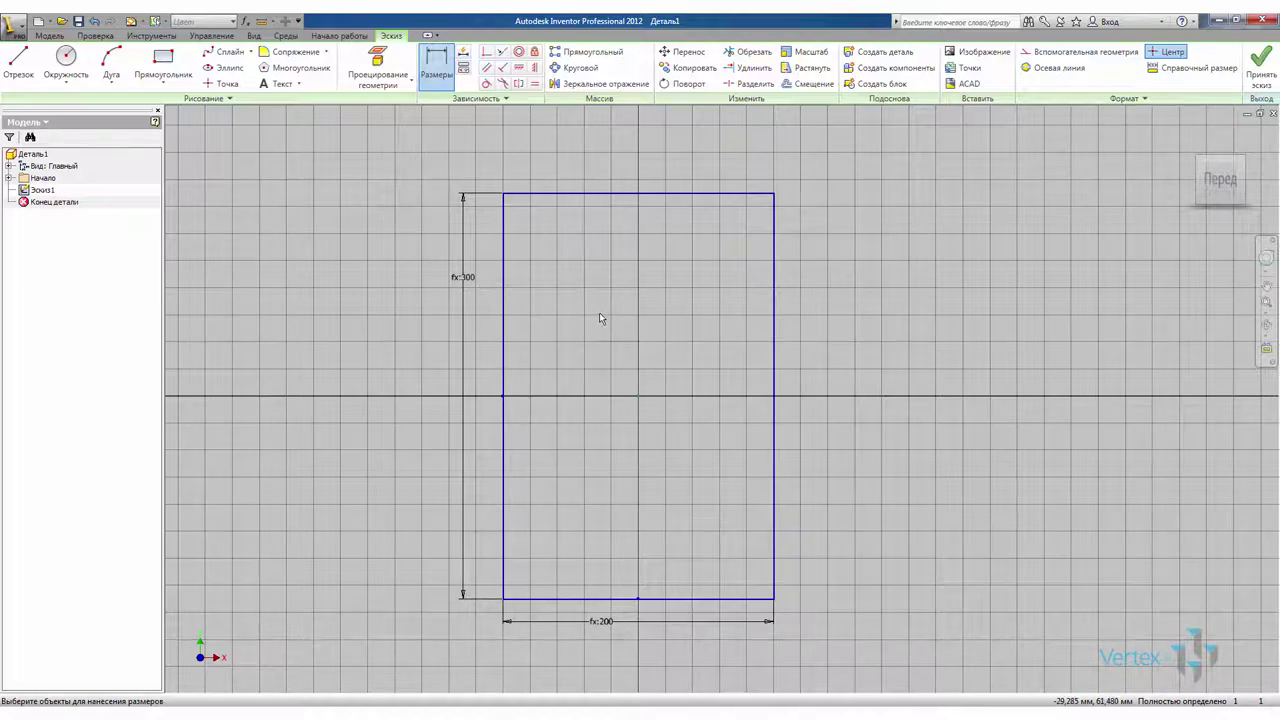
- Finish the sketch and rename the part's root node as "Параметрическая деталь"
{"action": "left_click", "coordinate": [1261, 62]}
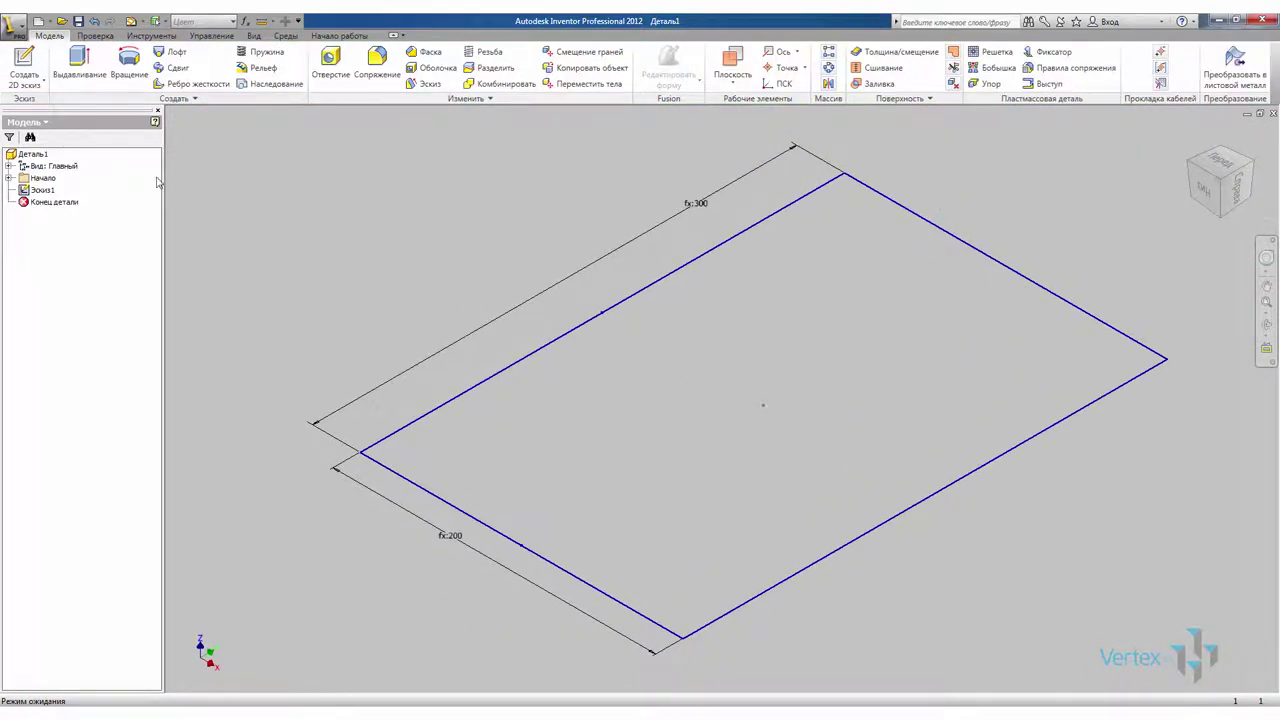
{"action": "left_click", "coordinate": [46, 154]}
{"action": "left_click", "coordinate": [46, 155]}
{"action": "type", "text": "Параметры"}
{"action": "type", "text": "ческая деталь"}
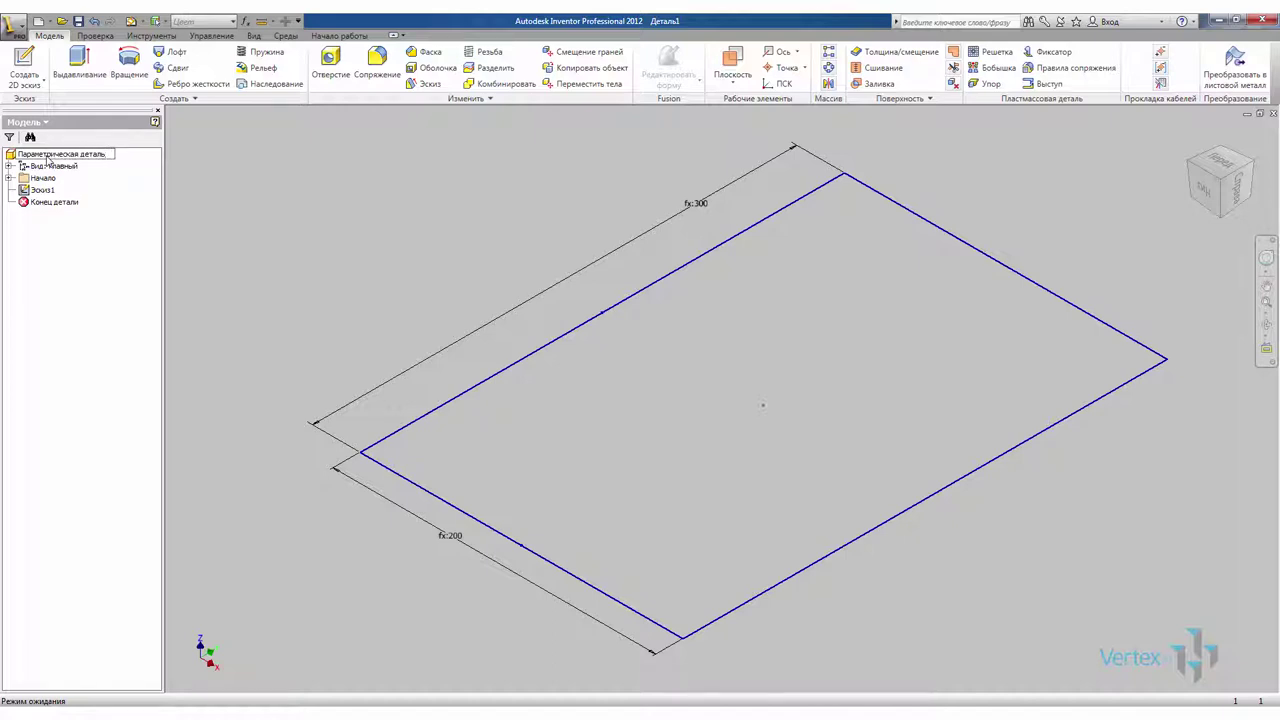
{"action": "key", "text": "Return"}
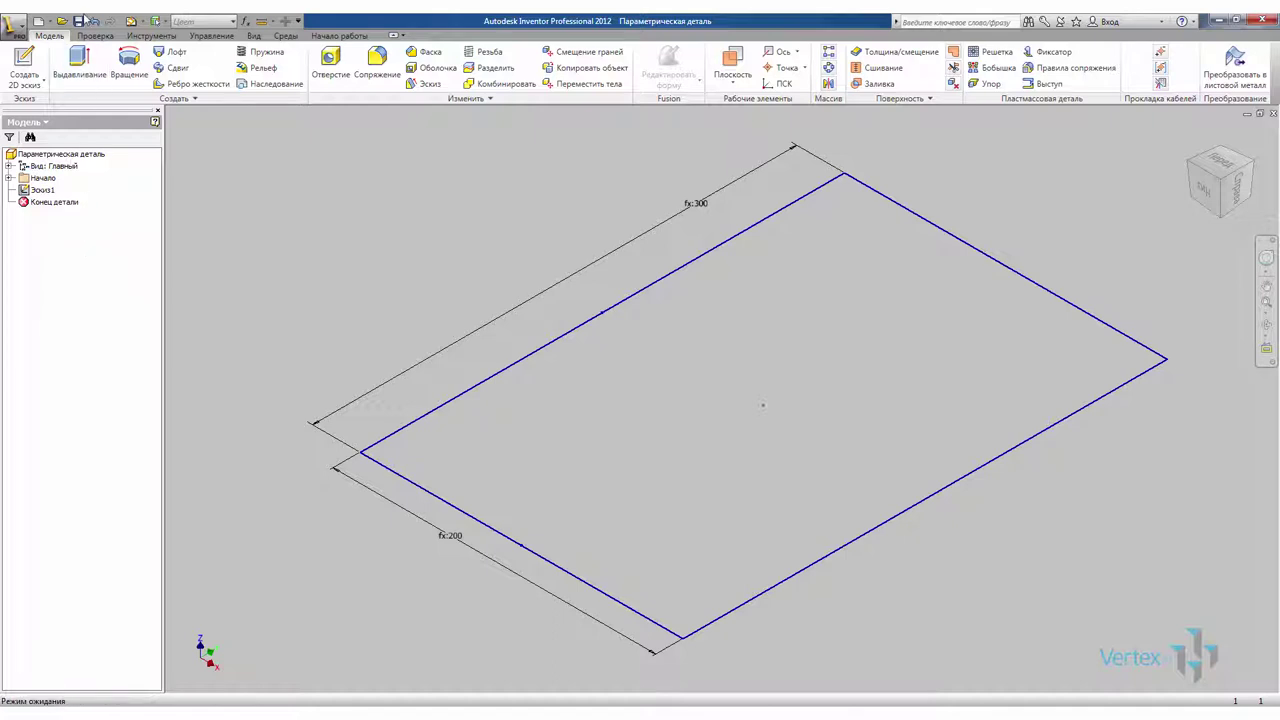
- Save the part as "Параметрическая деталь" in the "Уроки Inventor" folder
{"action": "left_click", "coordinate": [81, 20]}
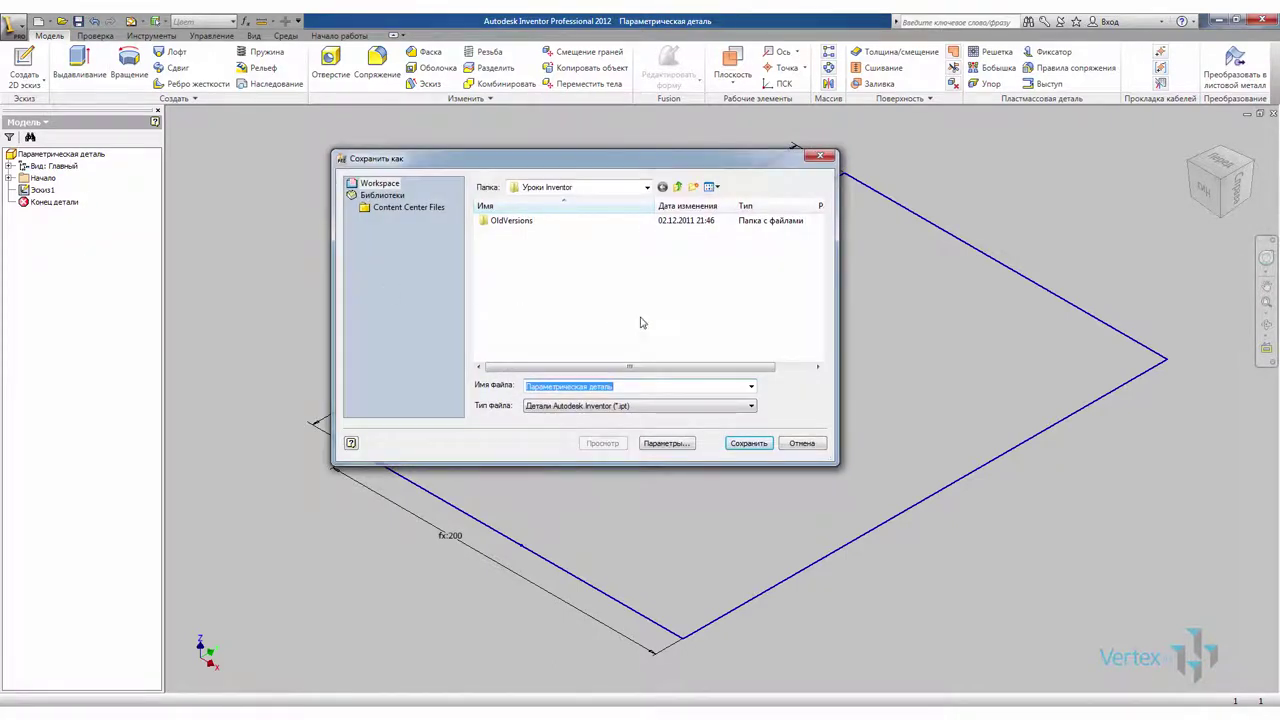
{"action": "left_click", "coordinate": [748, 443]}
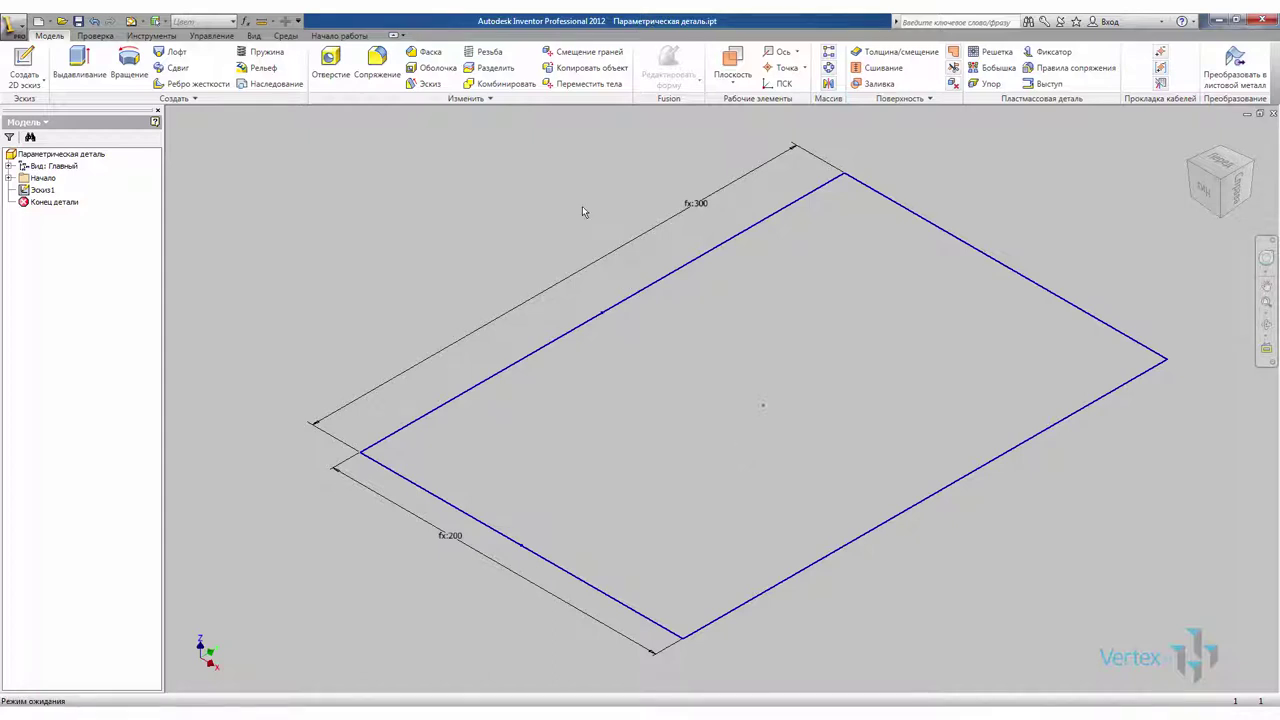
- Extrude the rectangle profile into a solid plate with the distance set to the parameter H1
{"action": "left_click", "coordinate": [82, 74]}
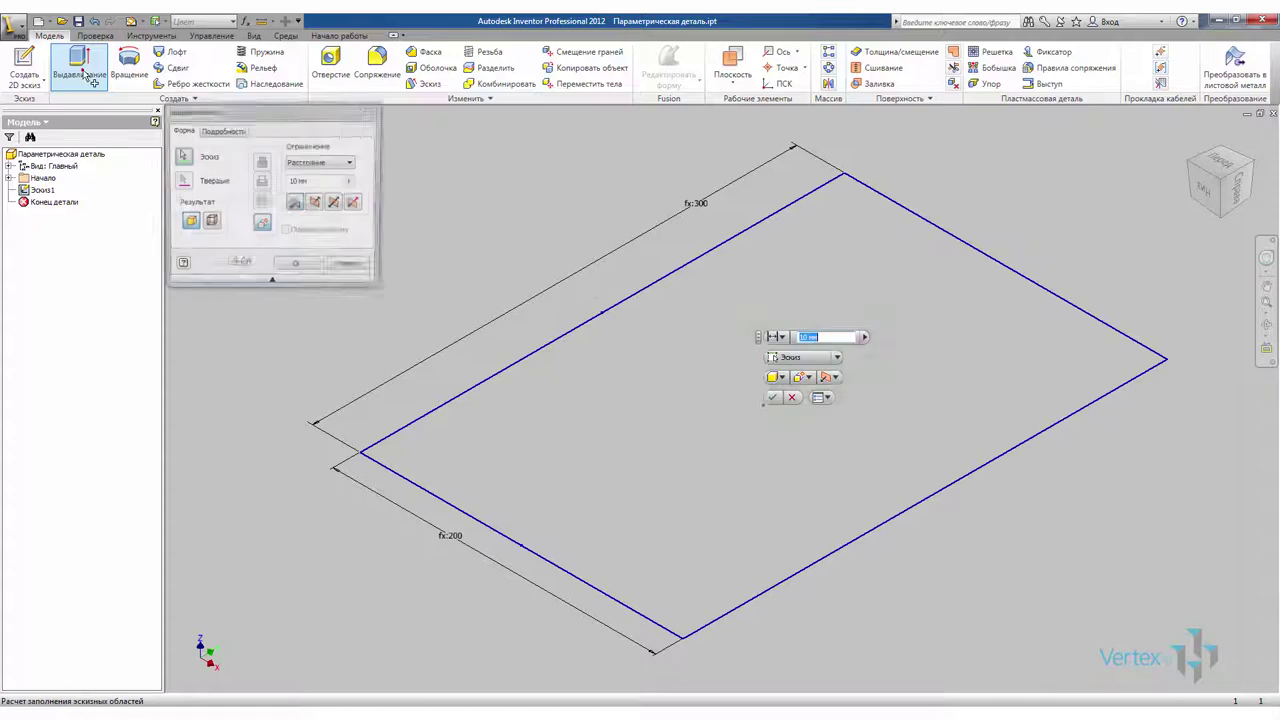
{"action": "left_click_drag", "start_coordinate": [316, 181], "coordinate": [286, 187]}
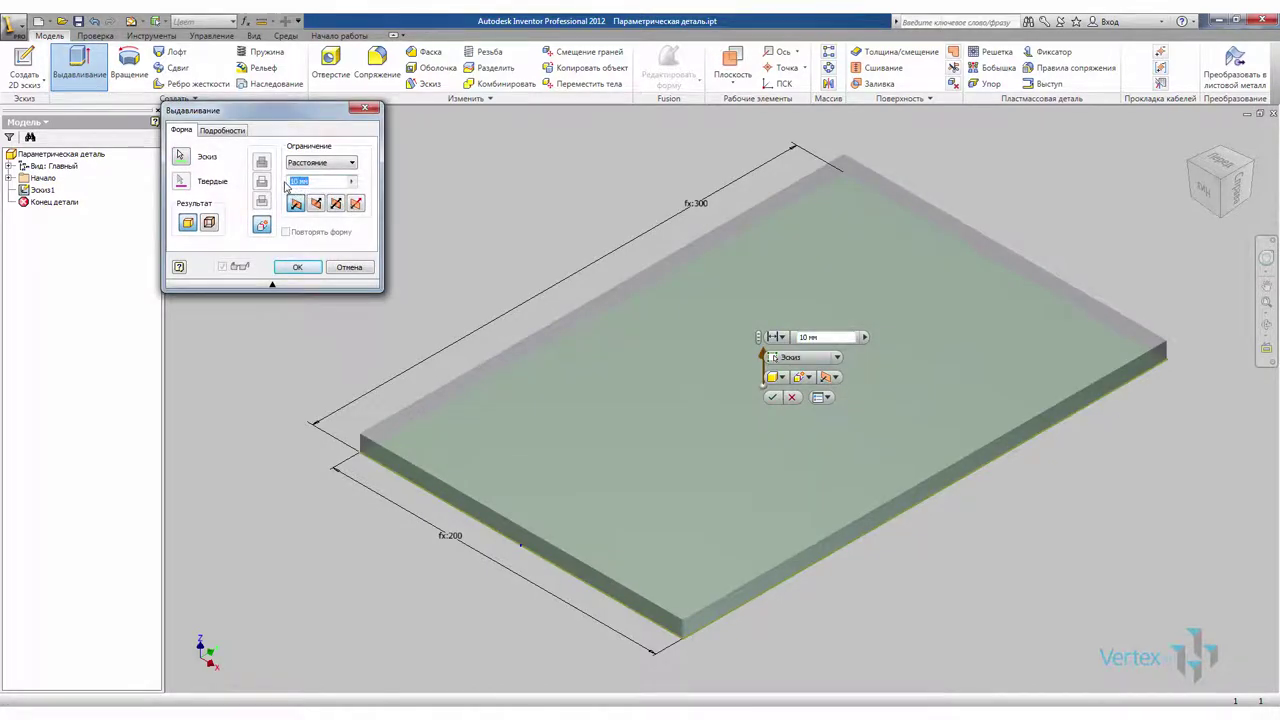
{"action": "type", "text": "H"}
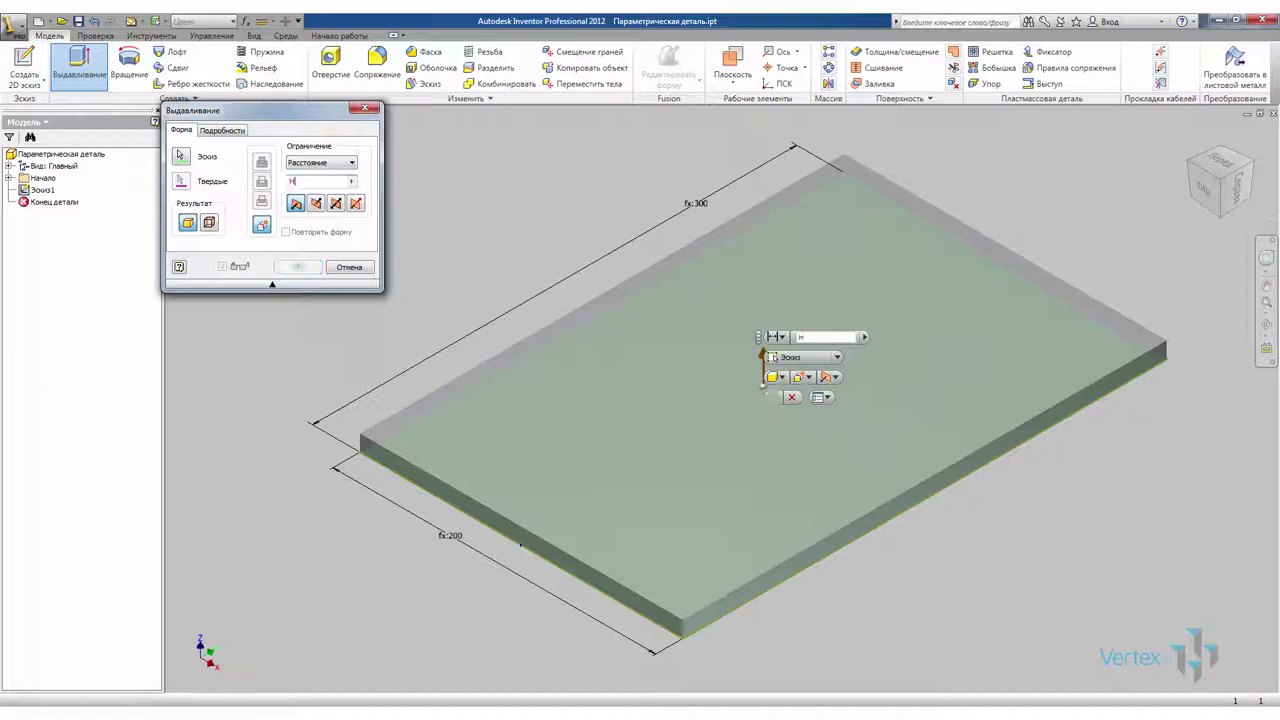
{"action": "type", "text": "1"}
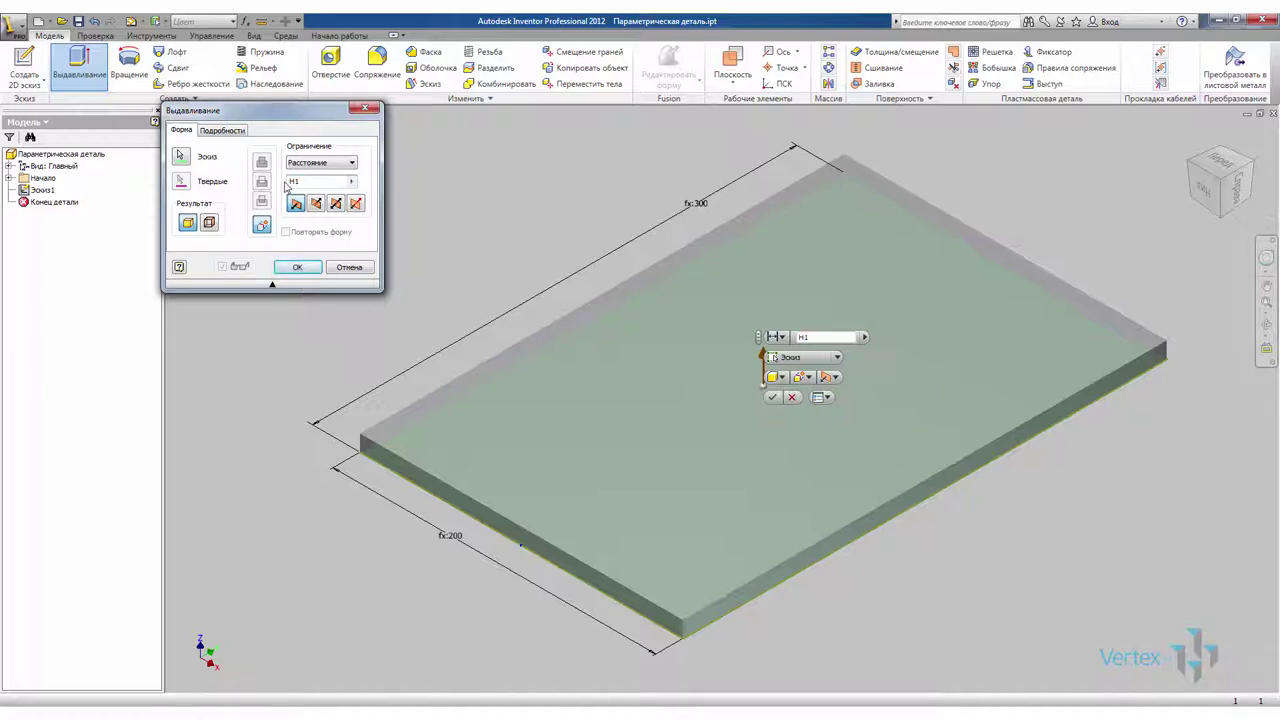
{"action": "left_click", "coordinate": [295, 267]}
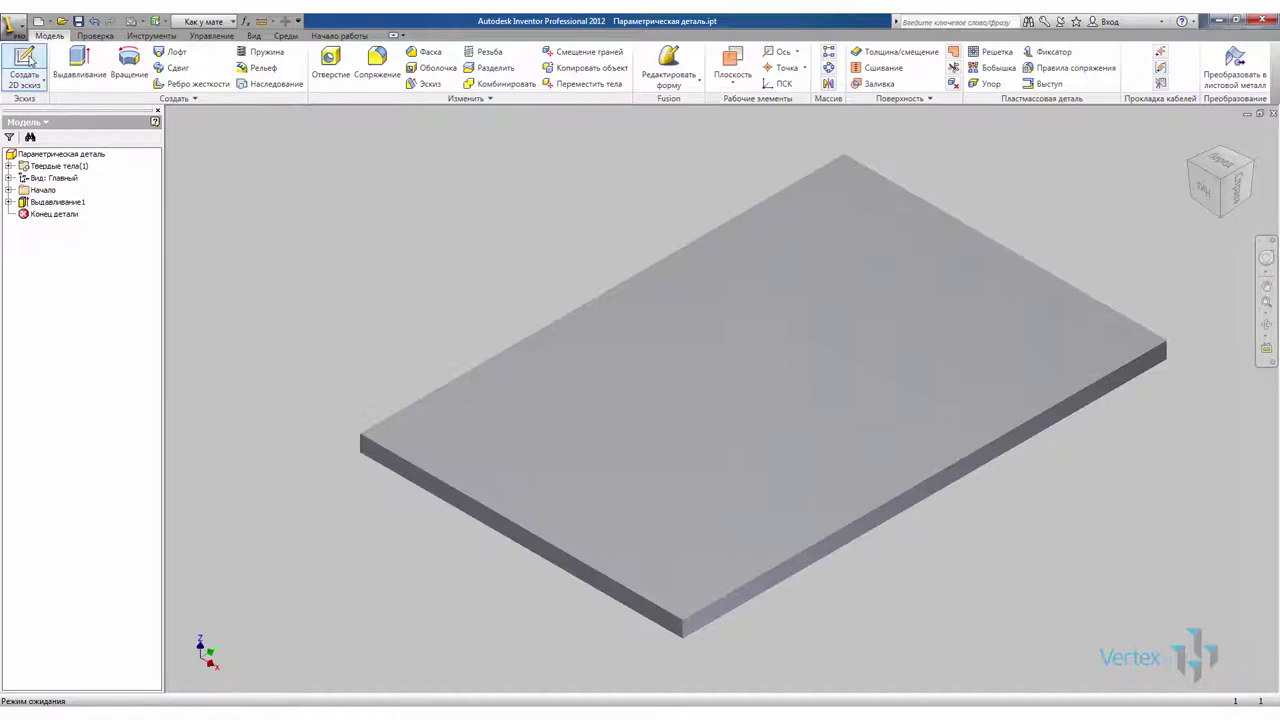
- Start a sketch on the plate's large upper face and place four points, one near each corner, about 120 mm above or below the centre
{"action": "left_click", "coordinate": [28, 60]}
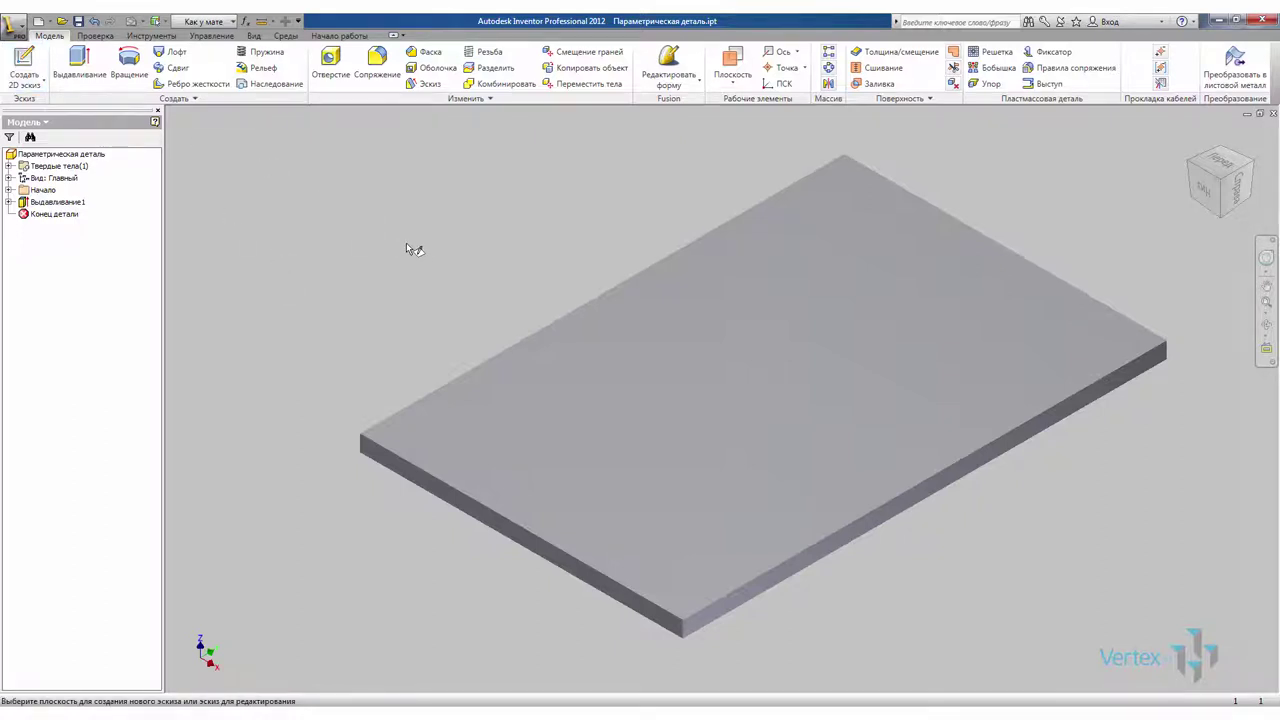
{"action": "left_click", "coordinate": [651, 454]}
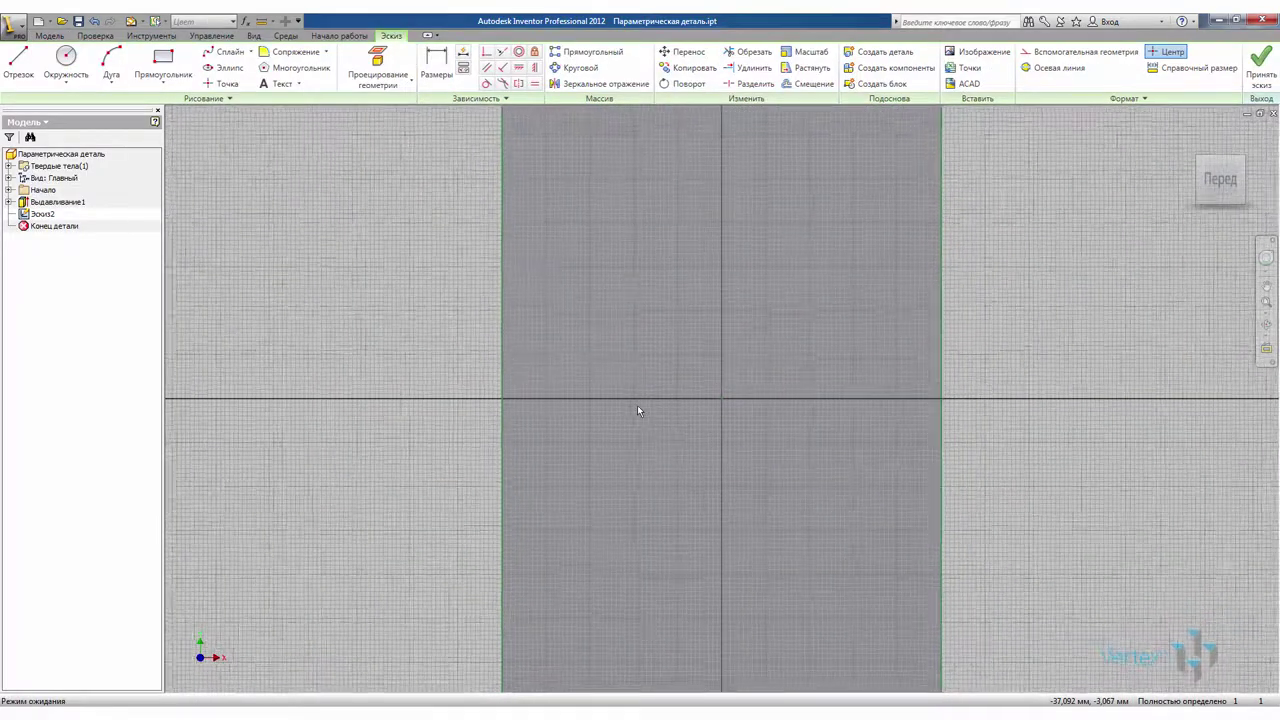
{"action": "left_click", "coordinate": [222, 83]}
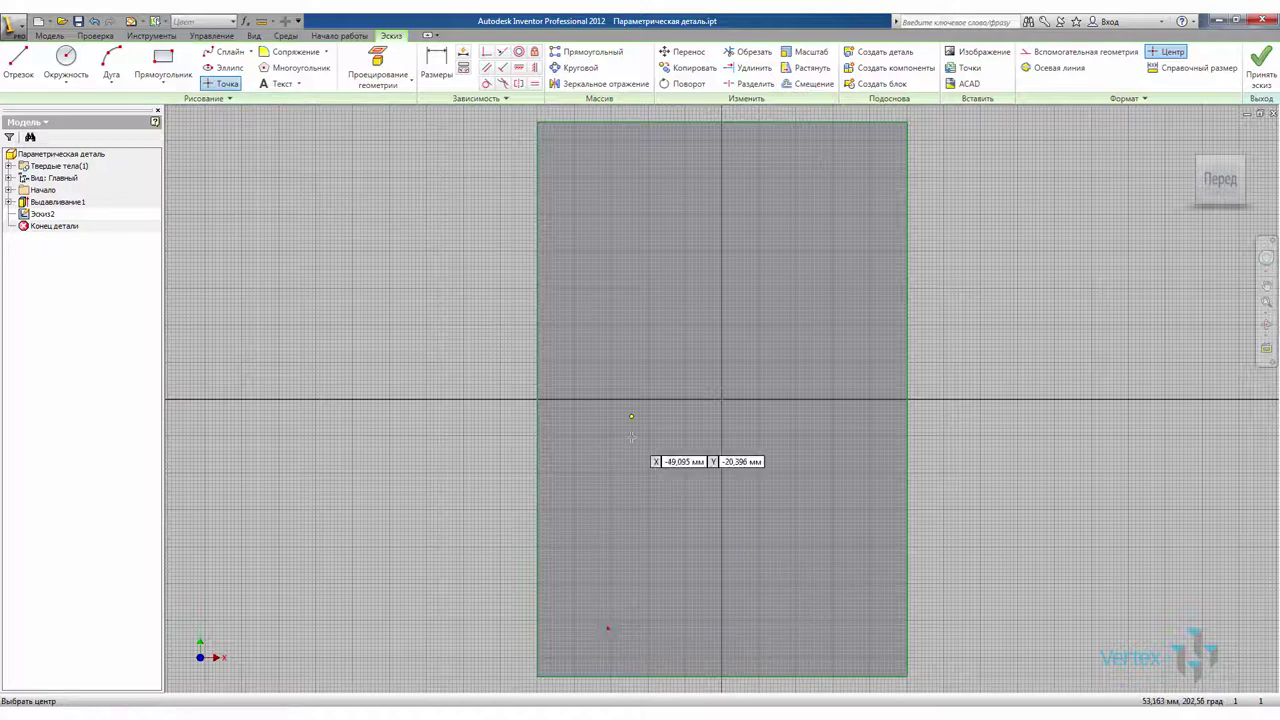
{"action": "left_click", "coordinate": [625, 173]}
{"action": "left_click", "coordinate": [835, 173]}
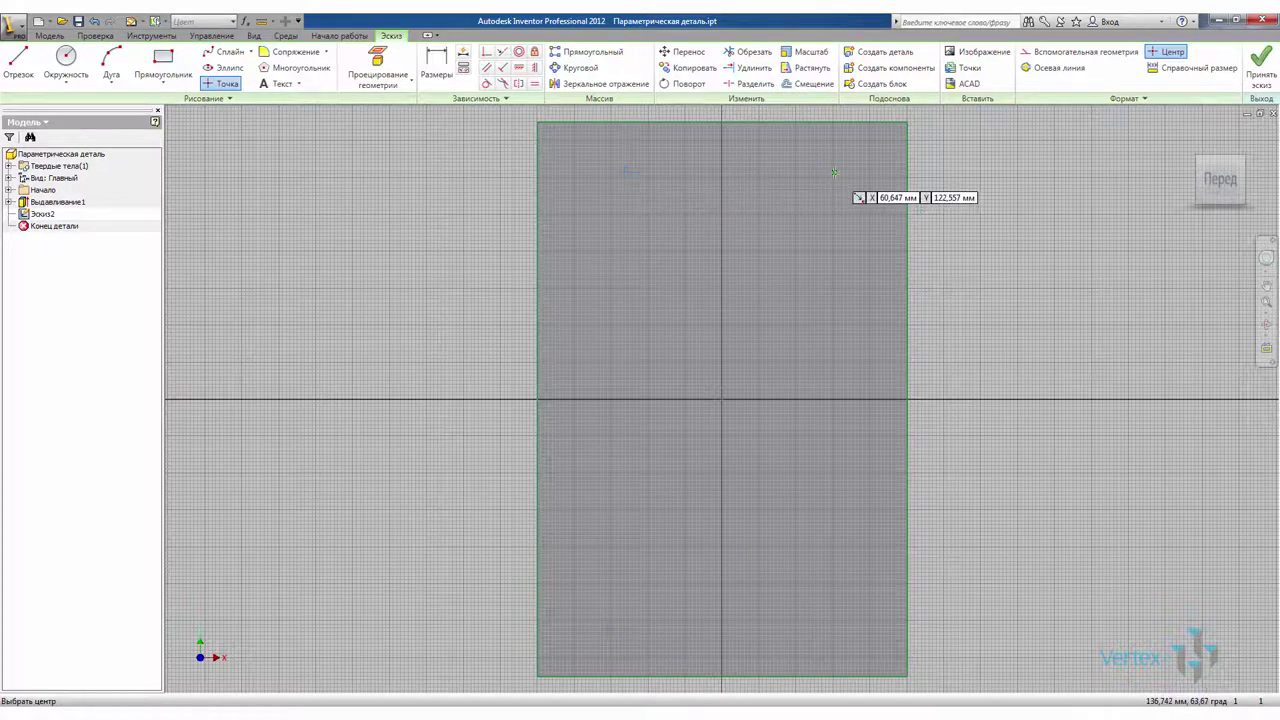
{"action": "left_click", "coordinate": [838, 630]}
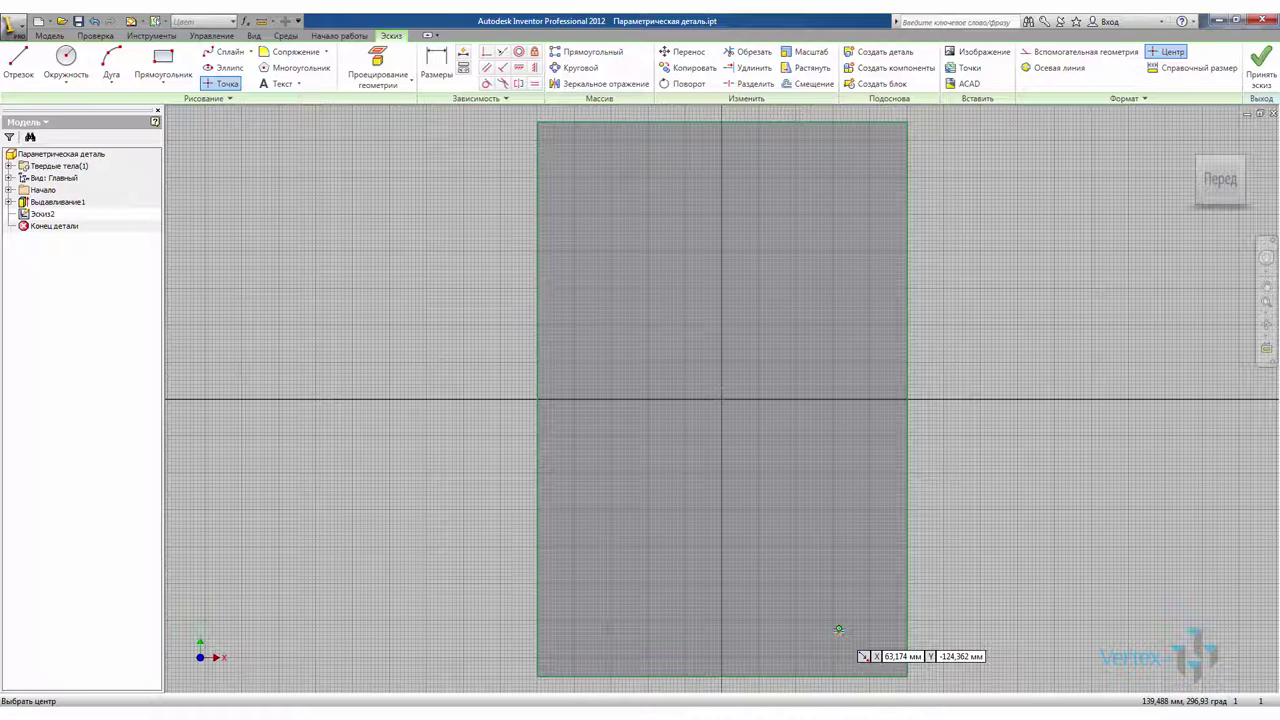
- Align the two lower sketch points horizontally with each other, and likewise the two upper points
{"action": "left_click", "coordinate": [520, 68]}
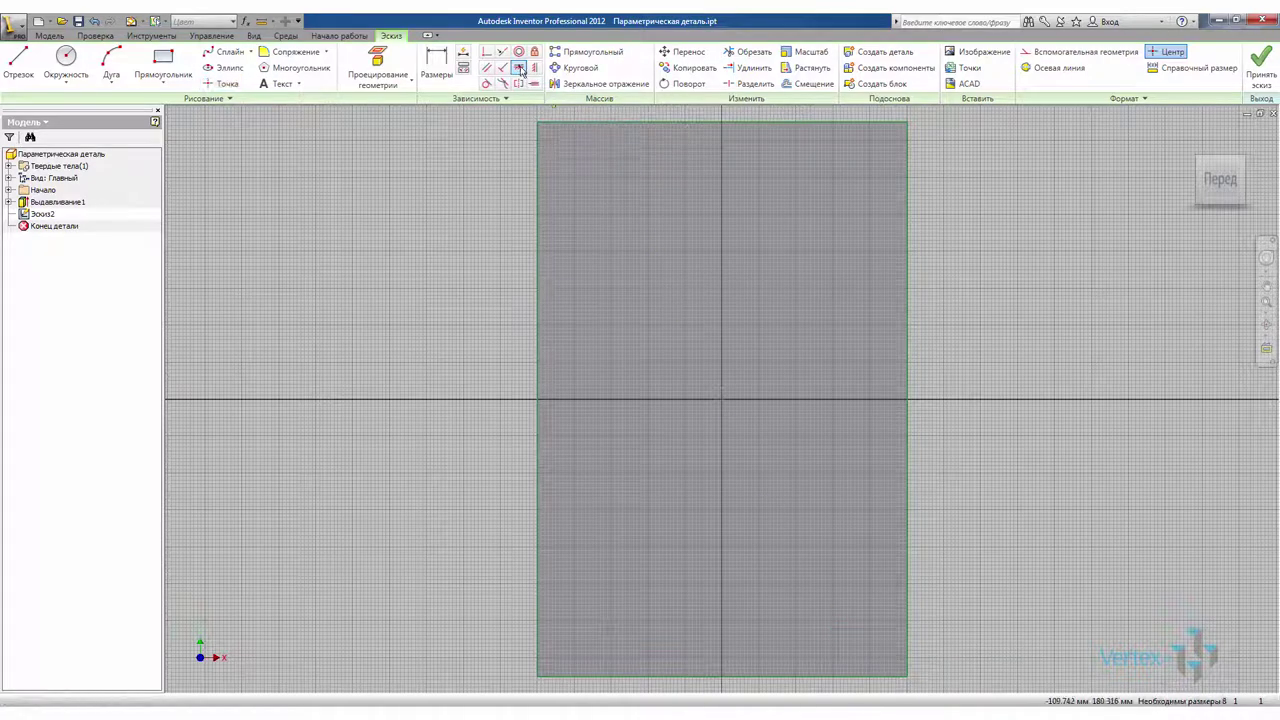
{"action": "left_click", "coordinate": [608, 628]}
{"action": "left_click", "coordinate": [839, 630]}
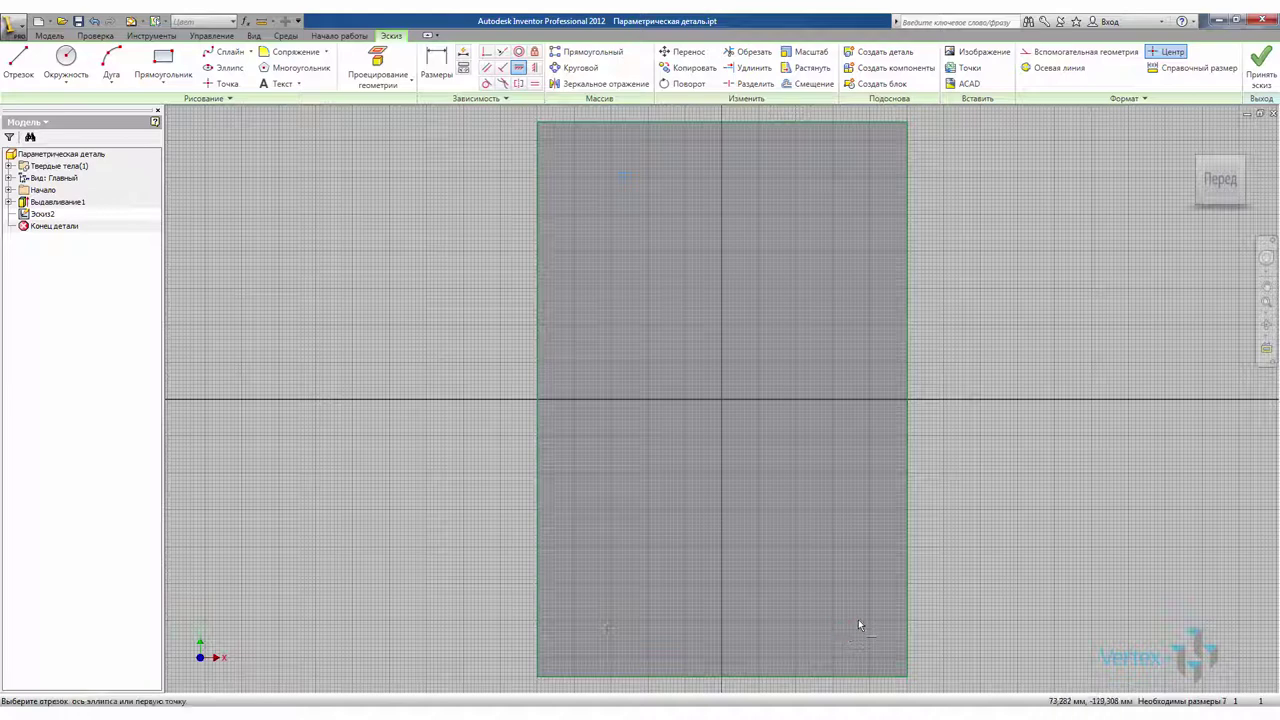
{"action": "left_click", "coordinate": [623, 178]}
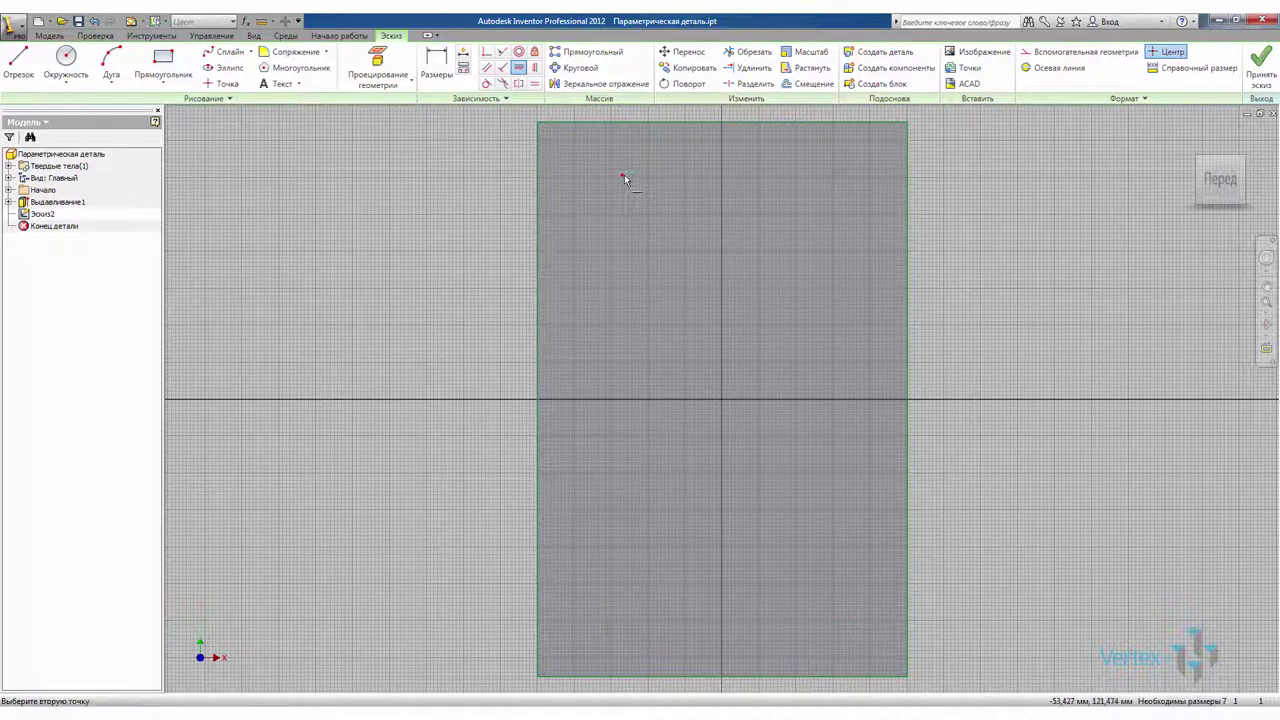
{"action": "left_click", "coordinate": [835, 178]}
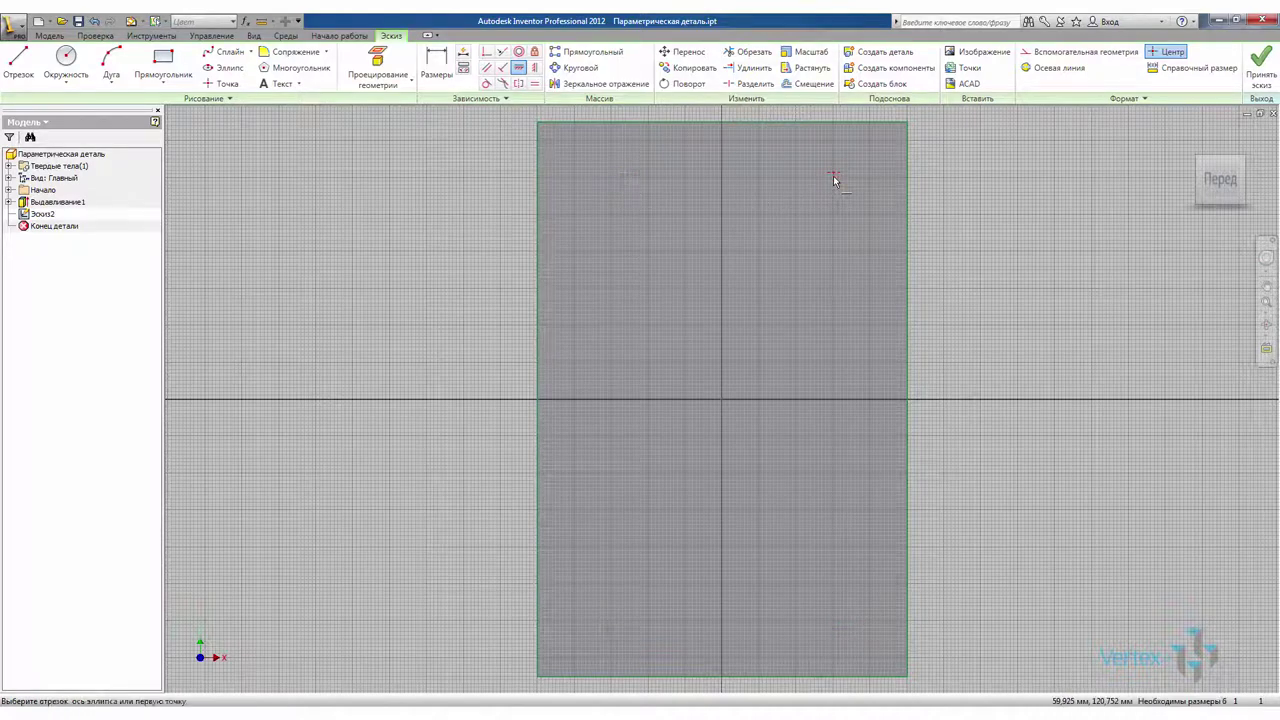
- Align the two left sketch points vertically with each other, and likewise the two right points
{"action": "left_click", "coordinate": [536, 67]}
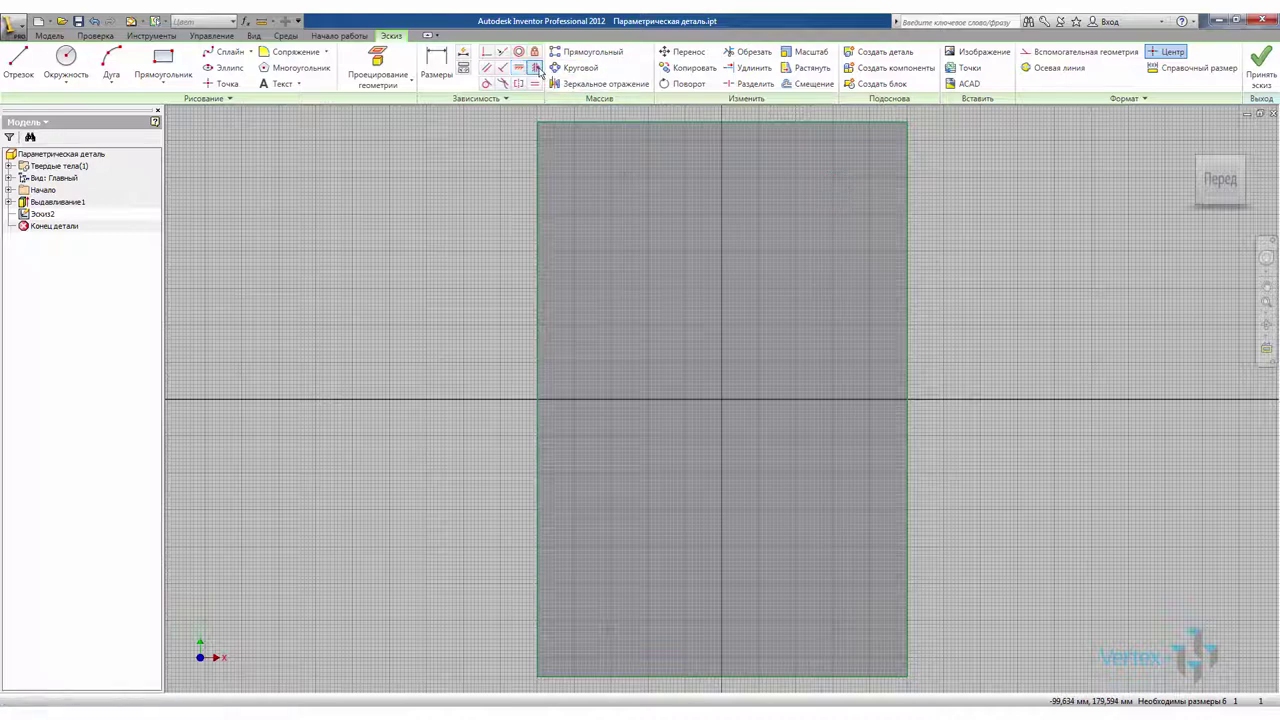
{"action": "left_click", "coordinate": [627, 178]}
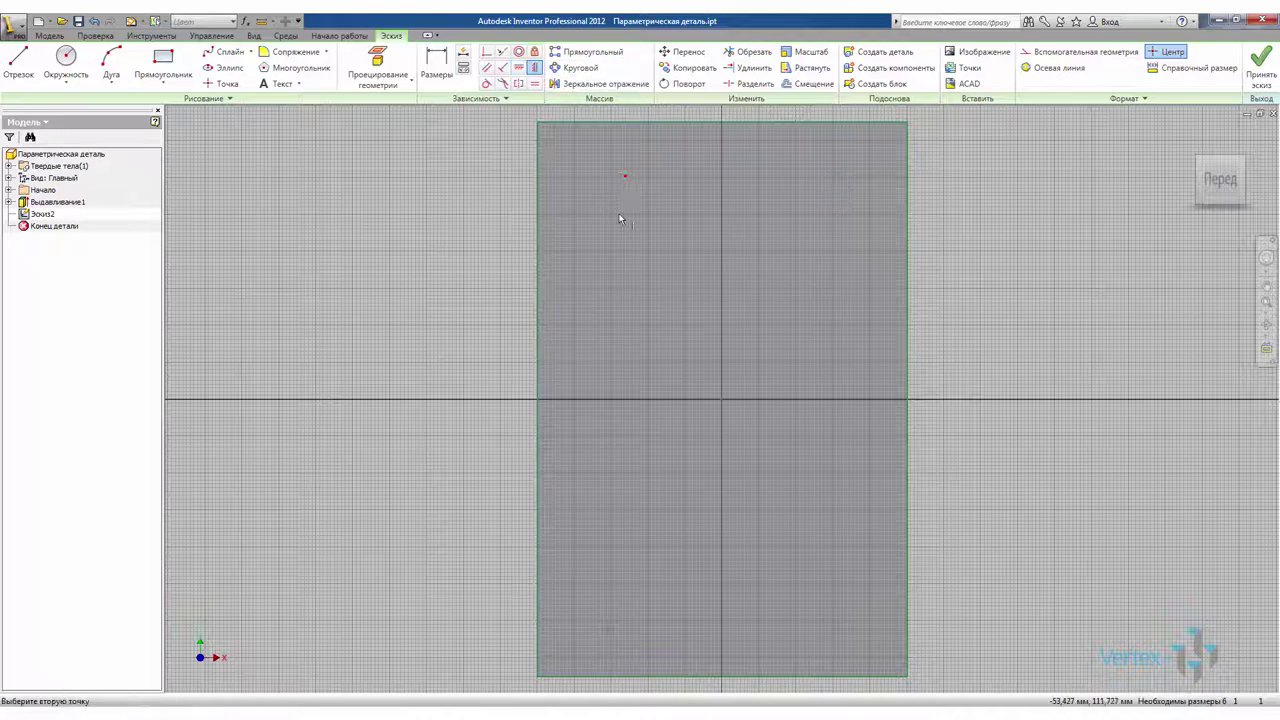
{"action": "left_click", "coordinate": [610, 627]}
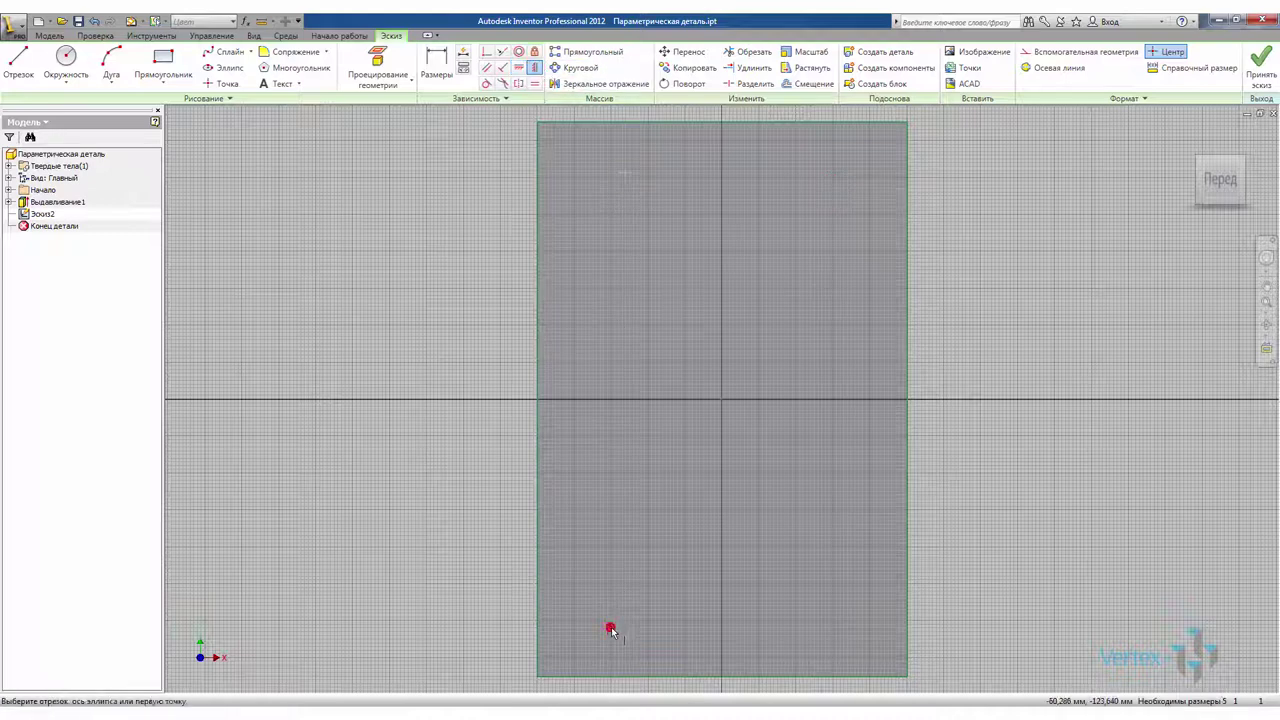
{"action": "left_click", "coordinate": [840, 627]}
{"action": "left_click", "coordinate": [815, 172]}
- Dimension the lower-left point's distance from the plate's lower edge and set it to the parameter LD1
{"action": "left_click", "coordinate": [437, 73]}
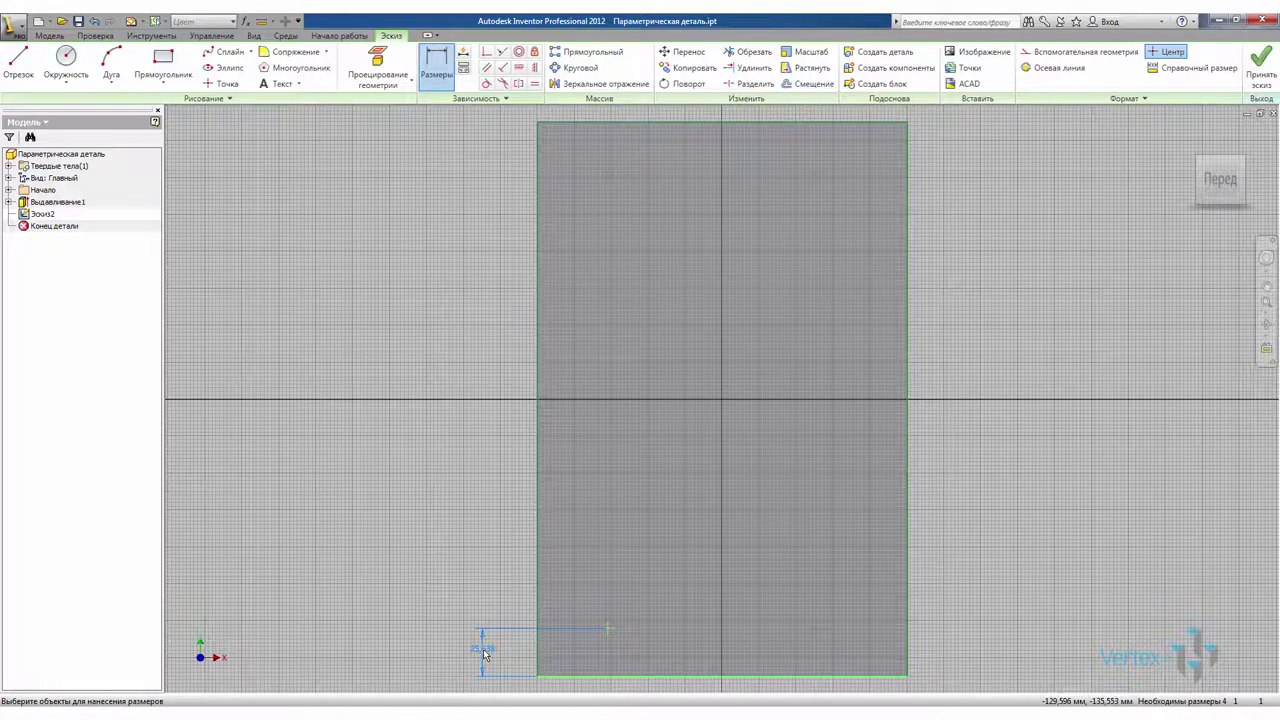
{"action": "left_click", "coordinate": [483, 653]}
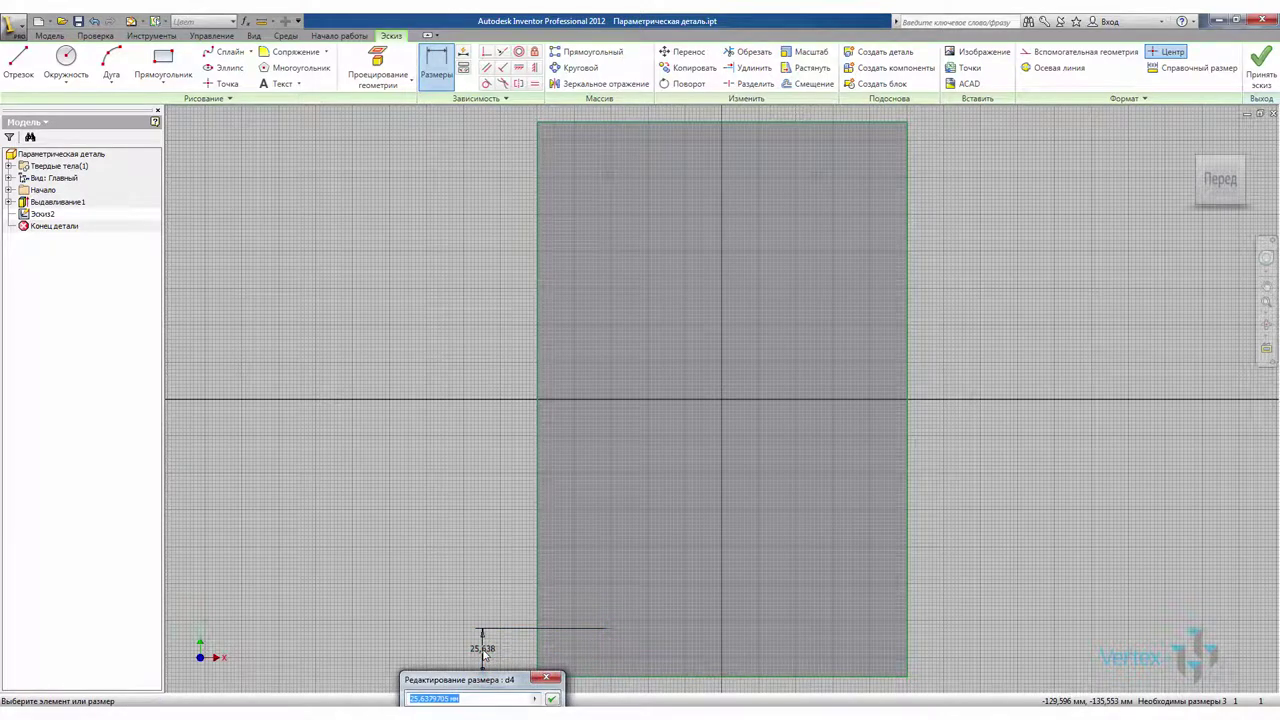
{"action": "type", "text": "1"}
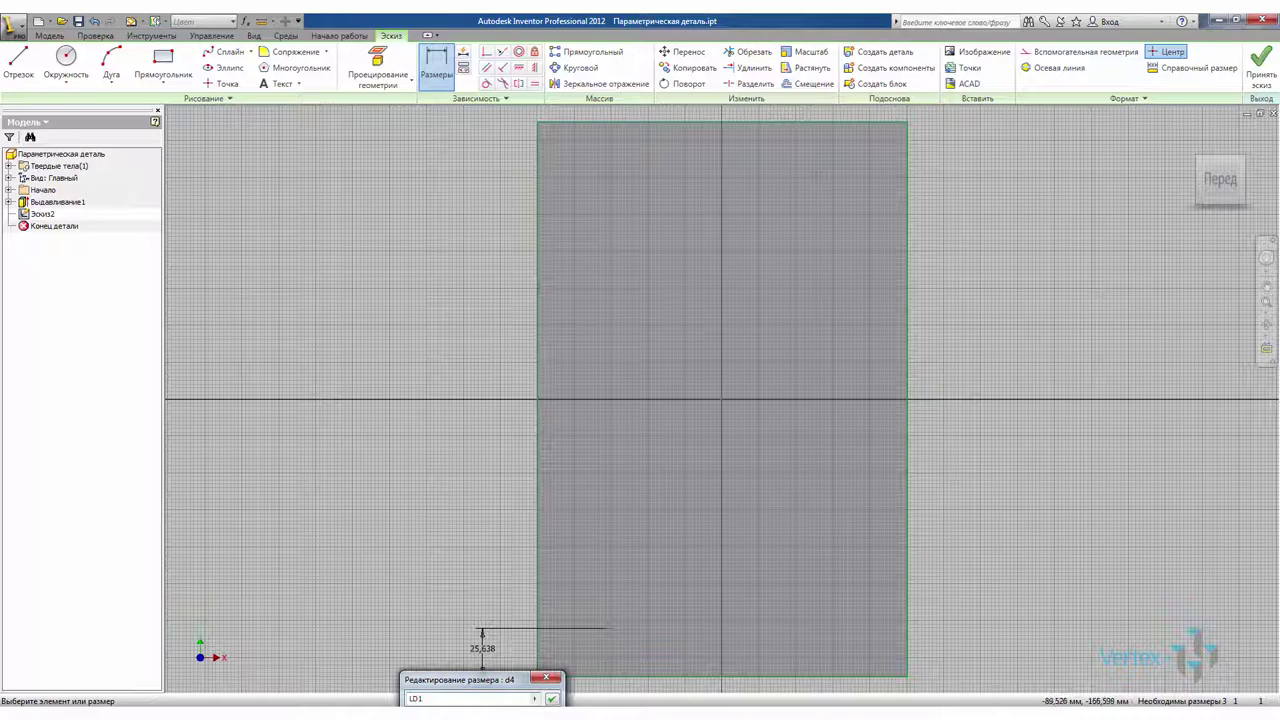
{"action": "left_click", "coordinate": [551, 699]}
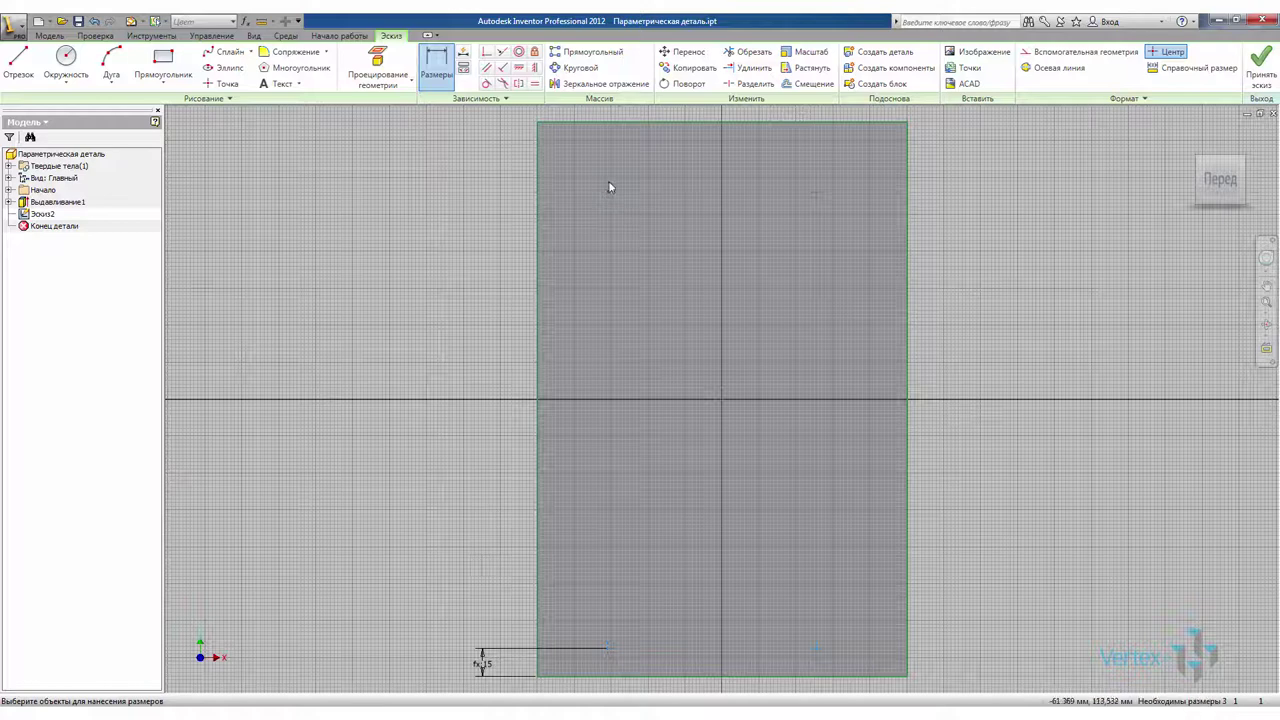
- Dimension the upper-left point's distance from the plate's upper edge and link it to the lower offset dimension d4
{"action": "left_click", "coordinate": [610, 128]}
{"action": "left_click", "coordinate": [483, 155]}
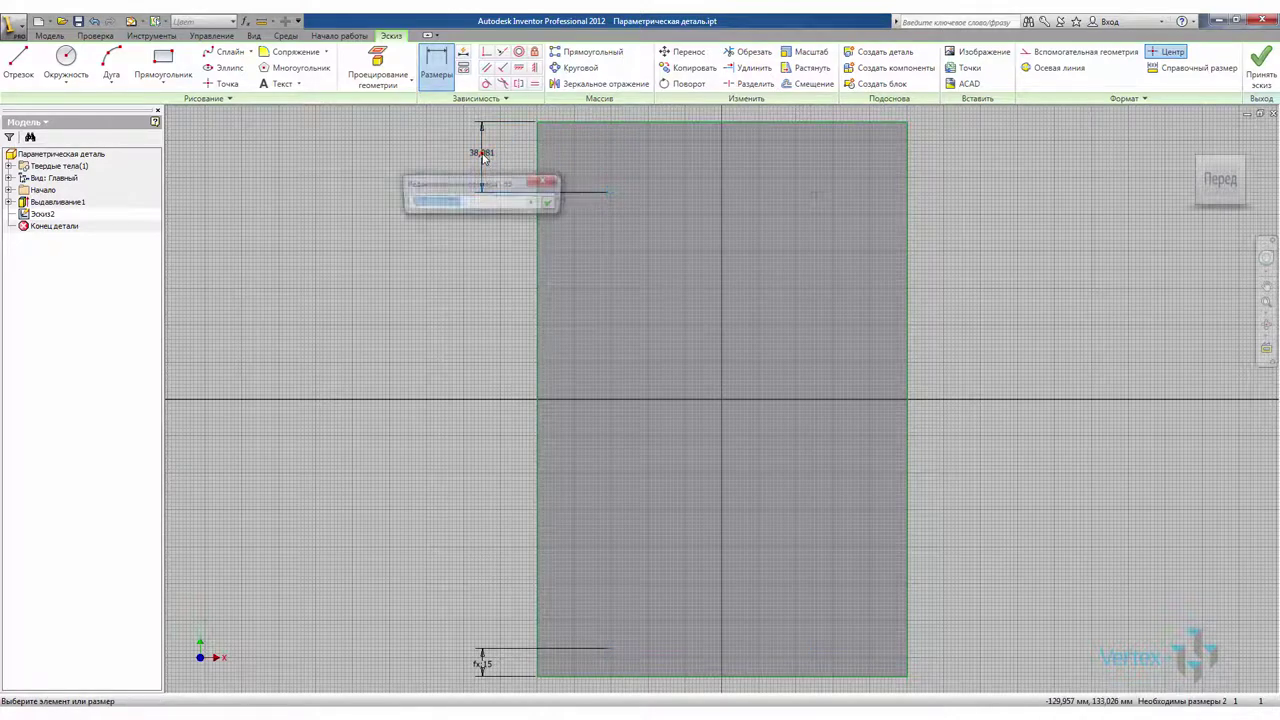
{"action": "left_click", "coordinate": [483, 663]}
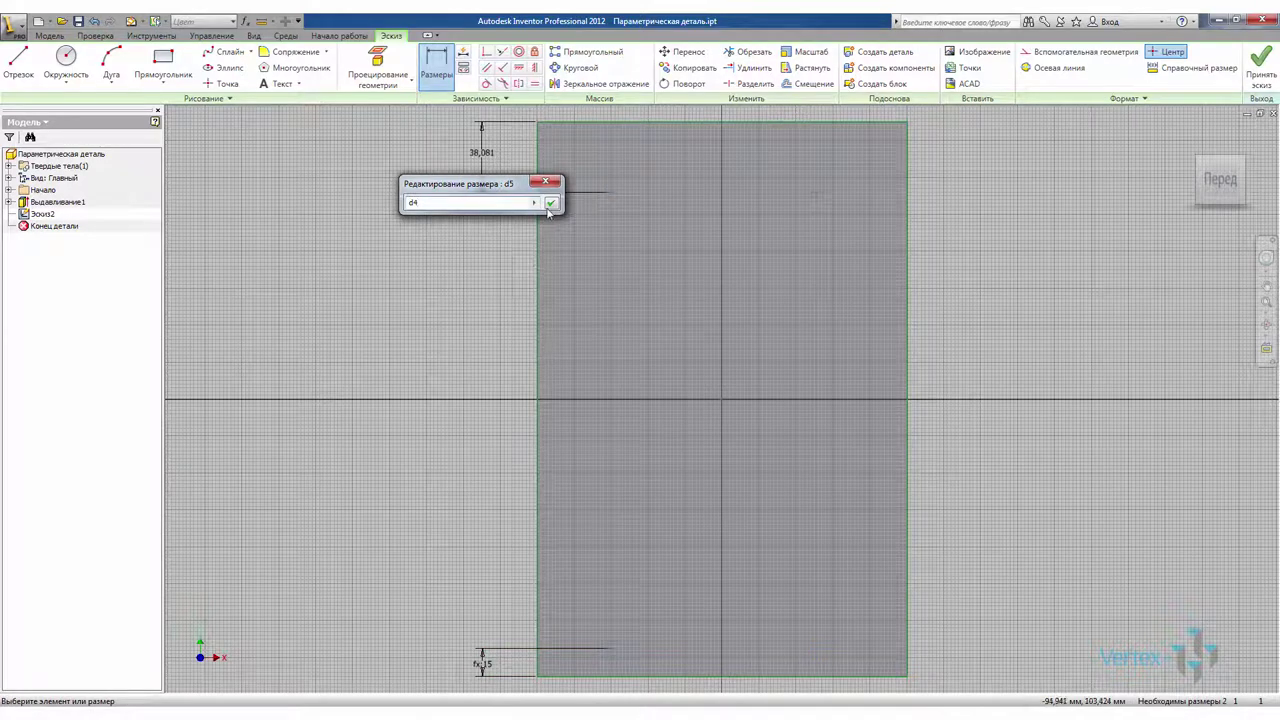
{"action": "left_click", "coordinate": [551, 203]}
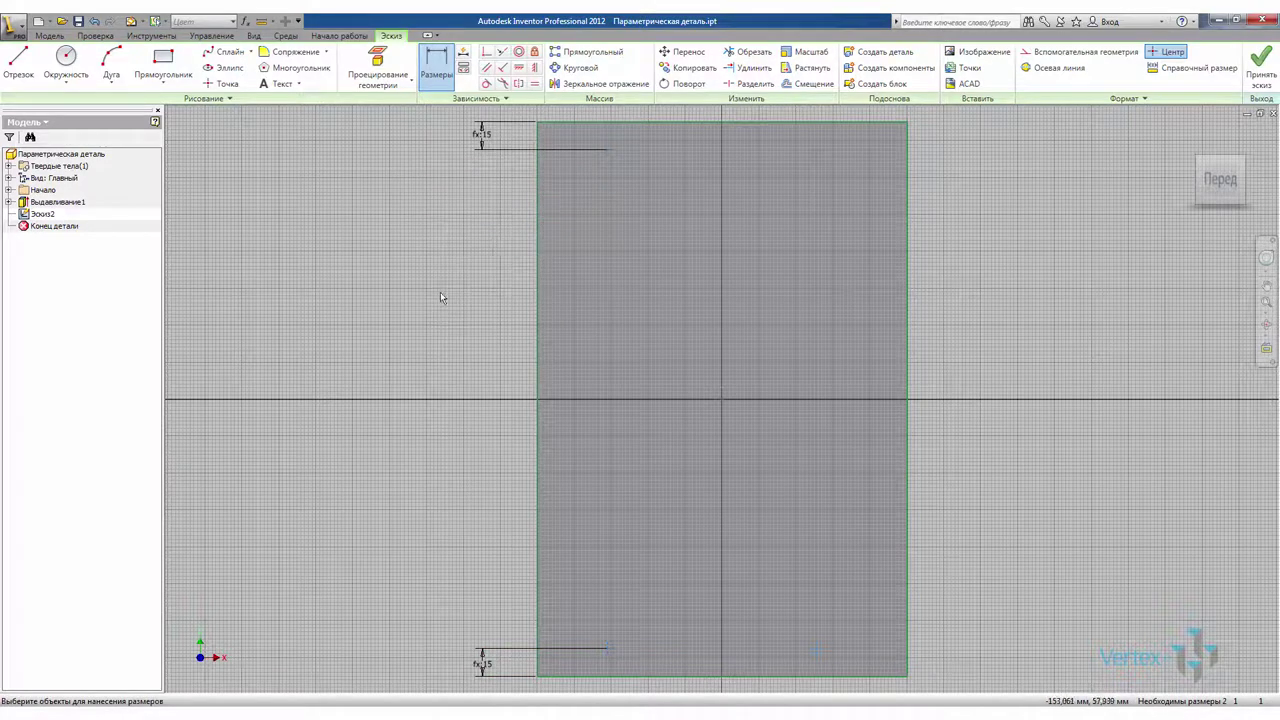
- Dimension the lower-left point's distance from the plate's left edge and set it to the parameter LD2
{"action": "left_click", "coordinate": [609, 650]}
{"action": "left_click", "coordinate": [538, 625]}
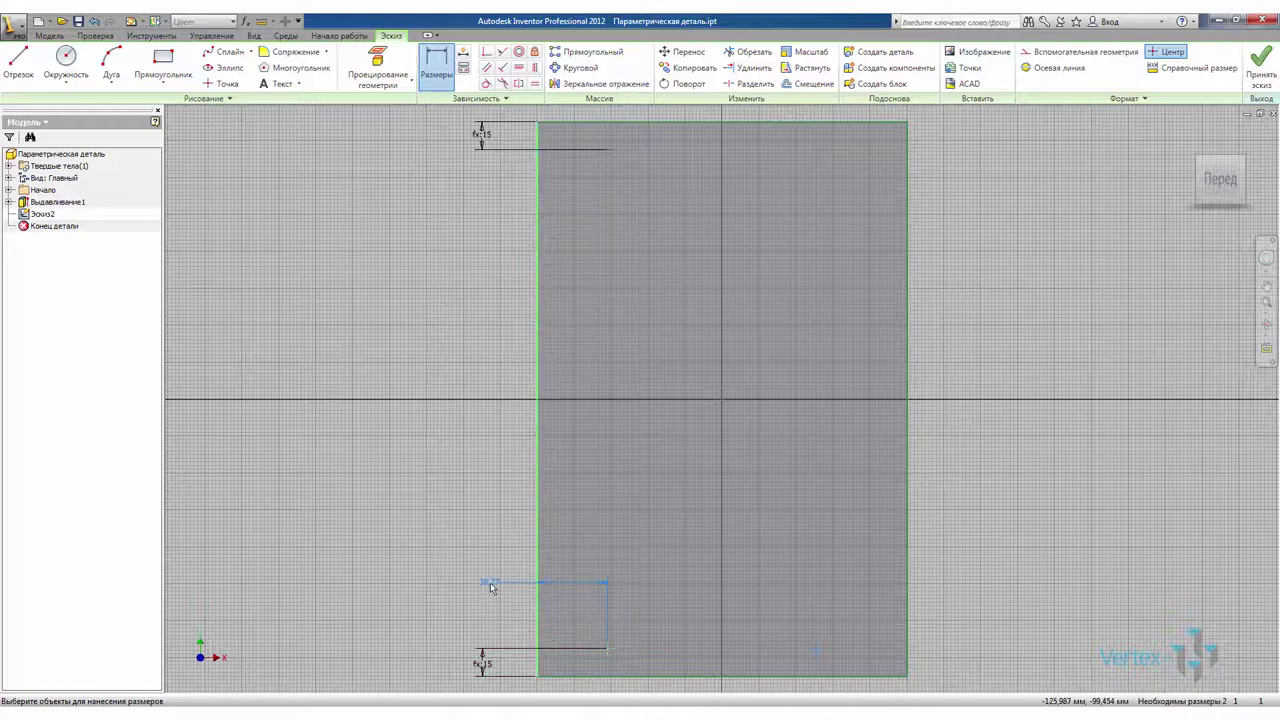
{"action": "left_click", "coordinate": [490, 588]}
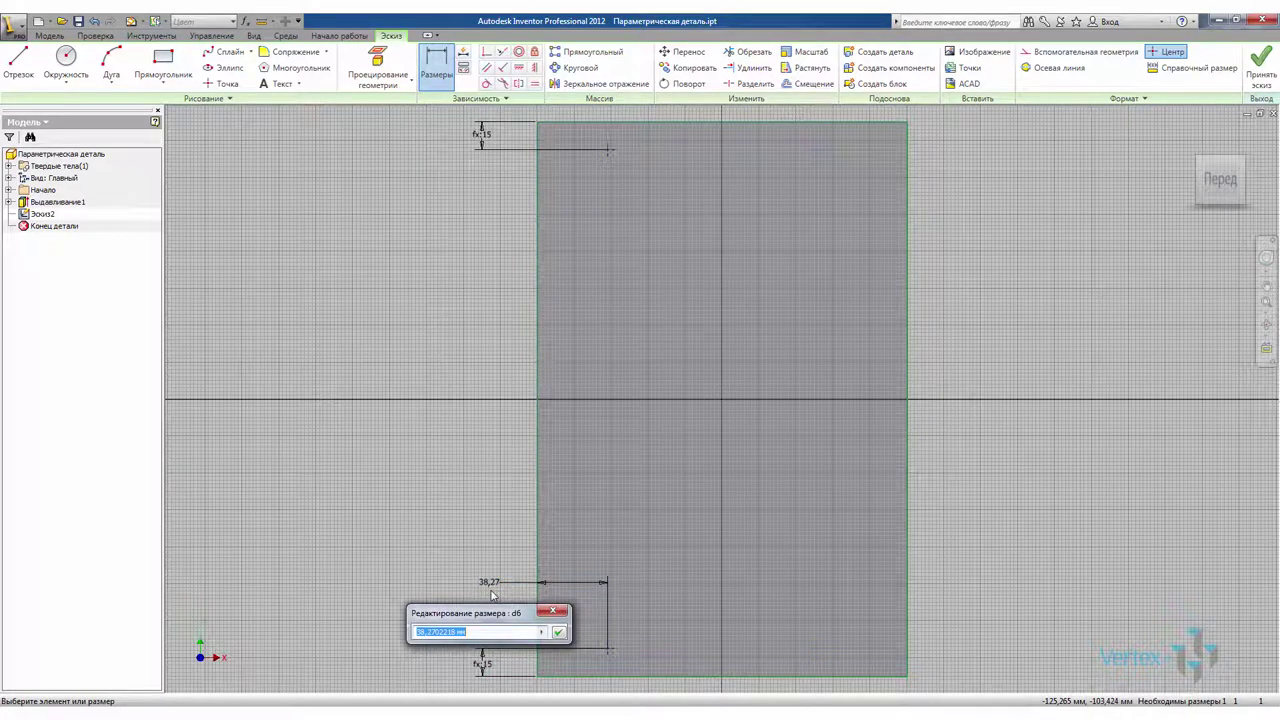
{"action": "type", "text": "LD2"}
{"action": "left_click", "coordinate": [559, 631]}
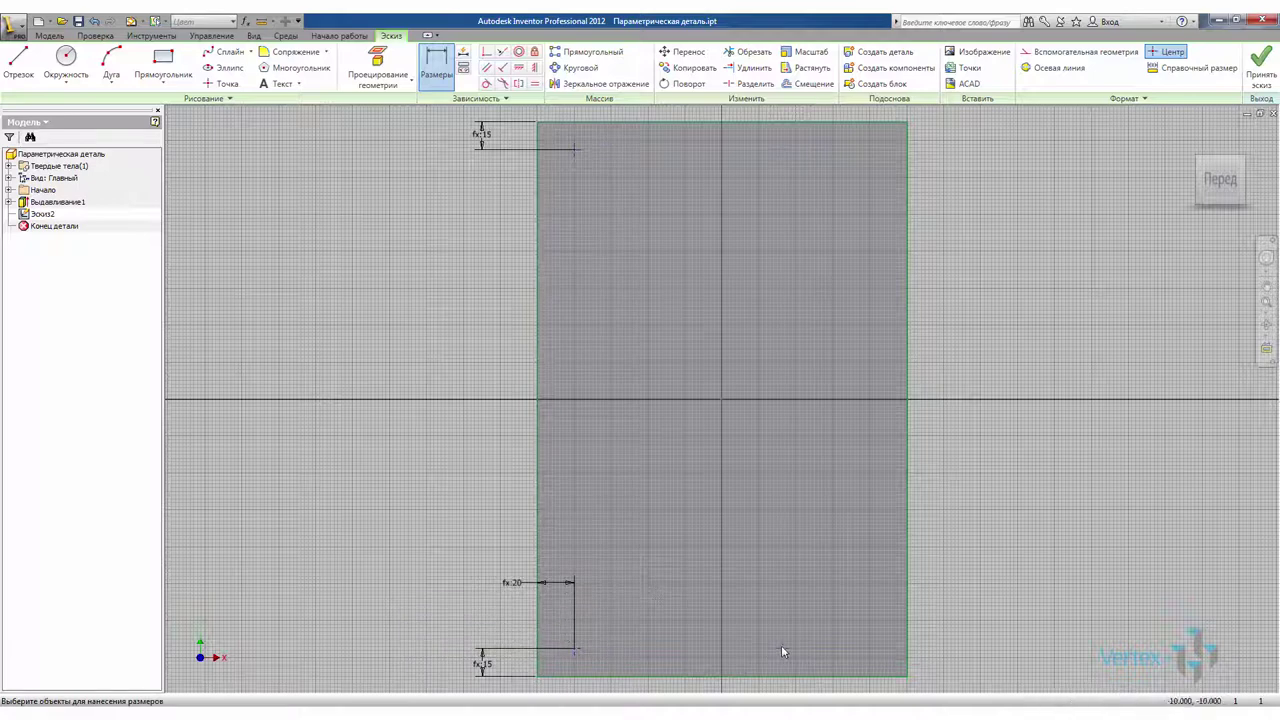
- Dimension the lower-right point's distance from the plate's right edge, link it to dimension d6, and finish the sketch
{"action": "left_click", "coordinate": [909, 635]}
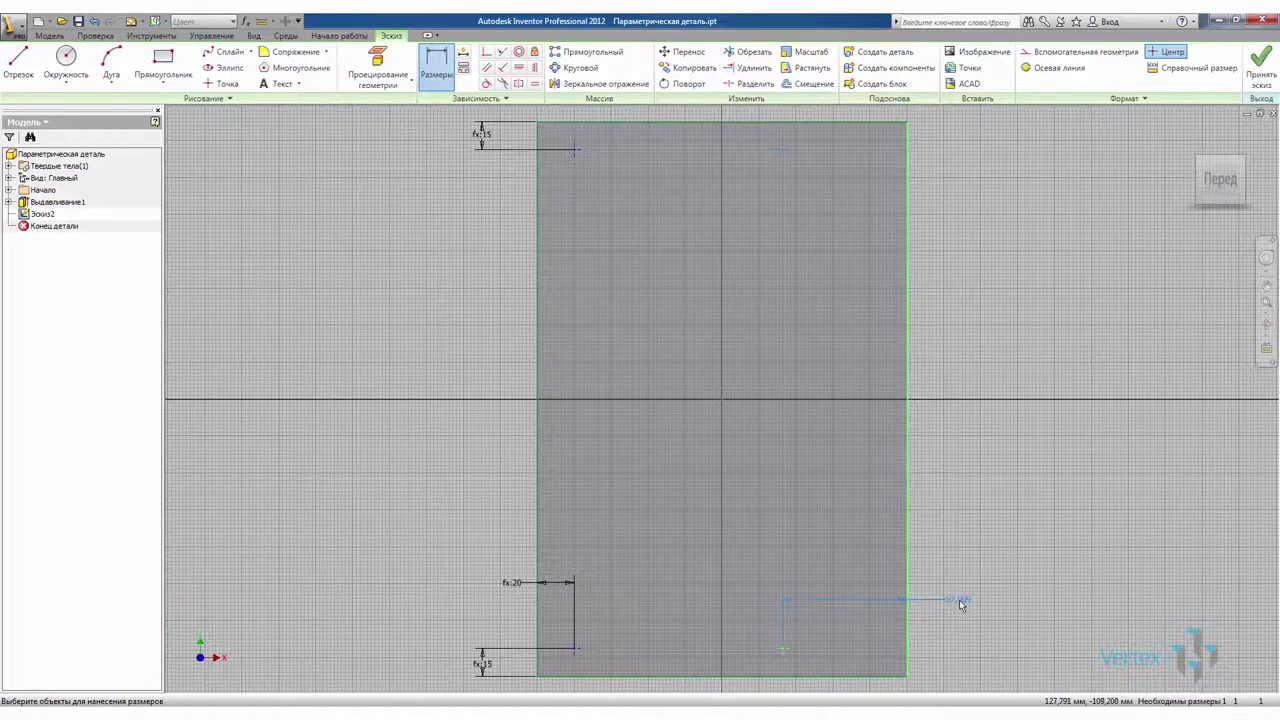
{"action": "left_click", "coordinate": [960, 603]}
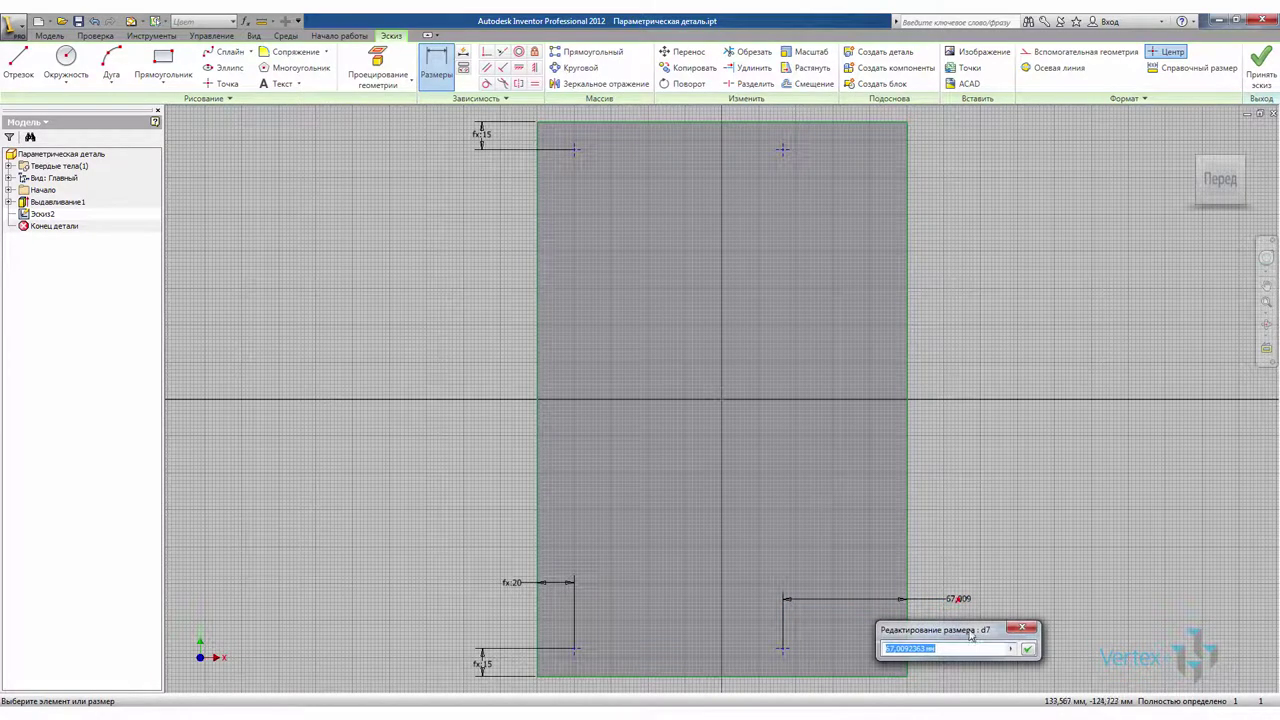
{"action": "left_click", "coordinate": [509, 586]}
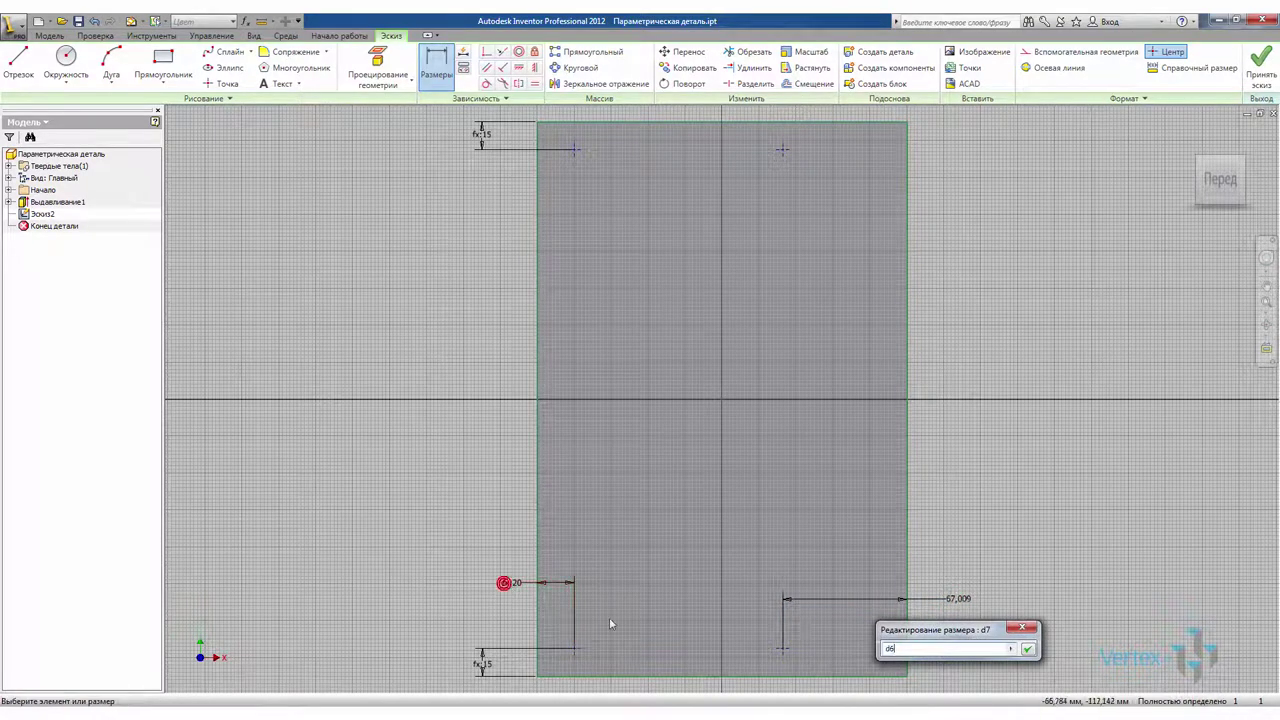
{"action": "left_click", "coordinate": [1028, 650]}
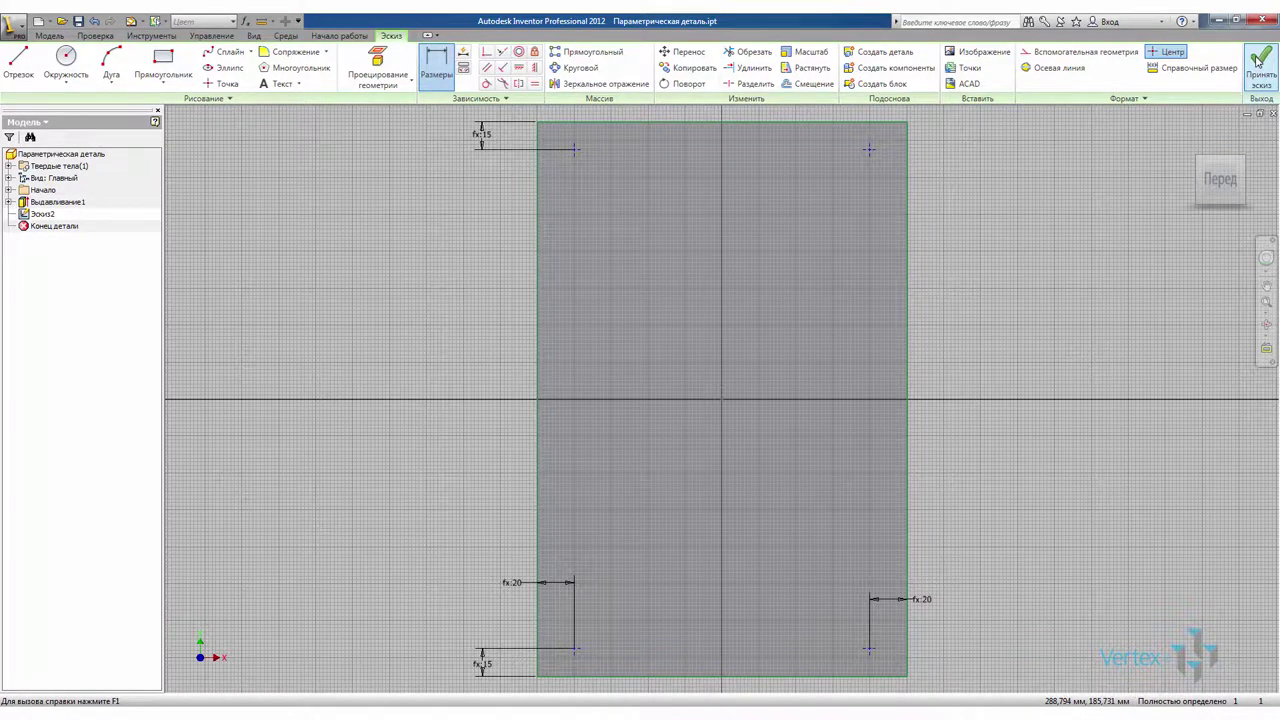
{"action": "left_click", "coordinate": [1257, 60]}
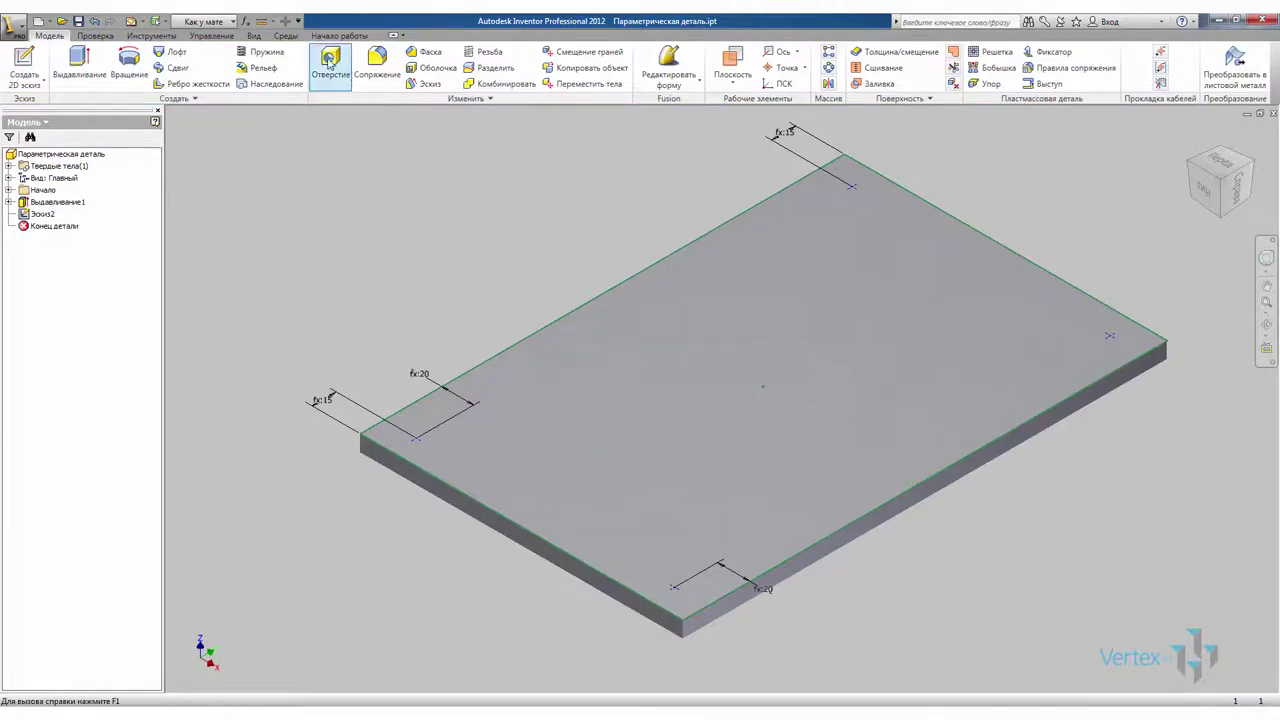
- Create through-all holes at the four sketch points with the diameter set to the parameter D1
{"action": "left_click", "coordinate": [330, 62]}
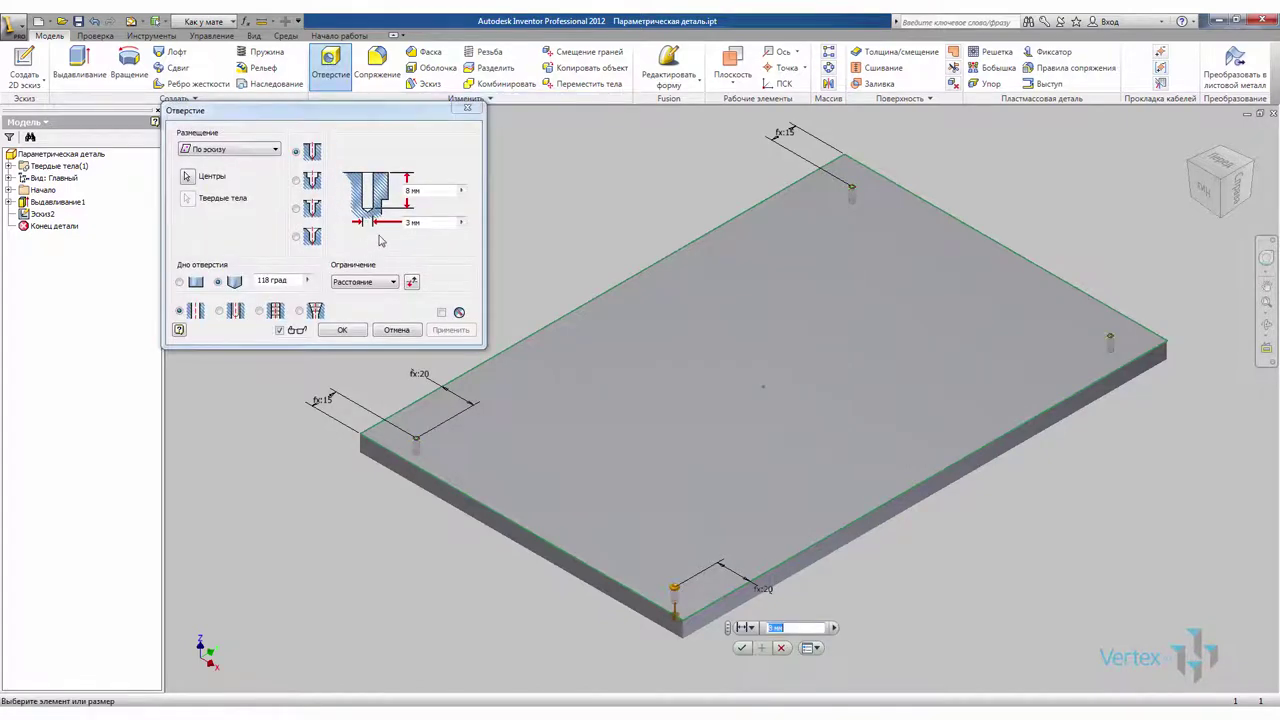
{"action": "left_click", "coordinate": [385, 283]}
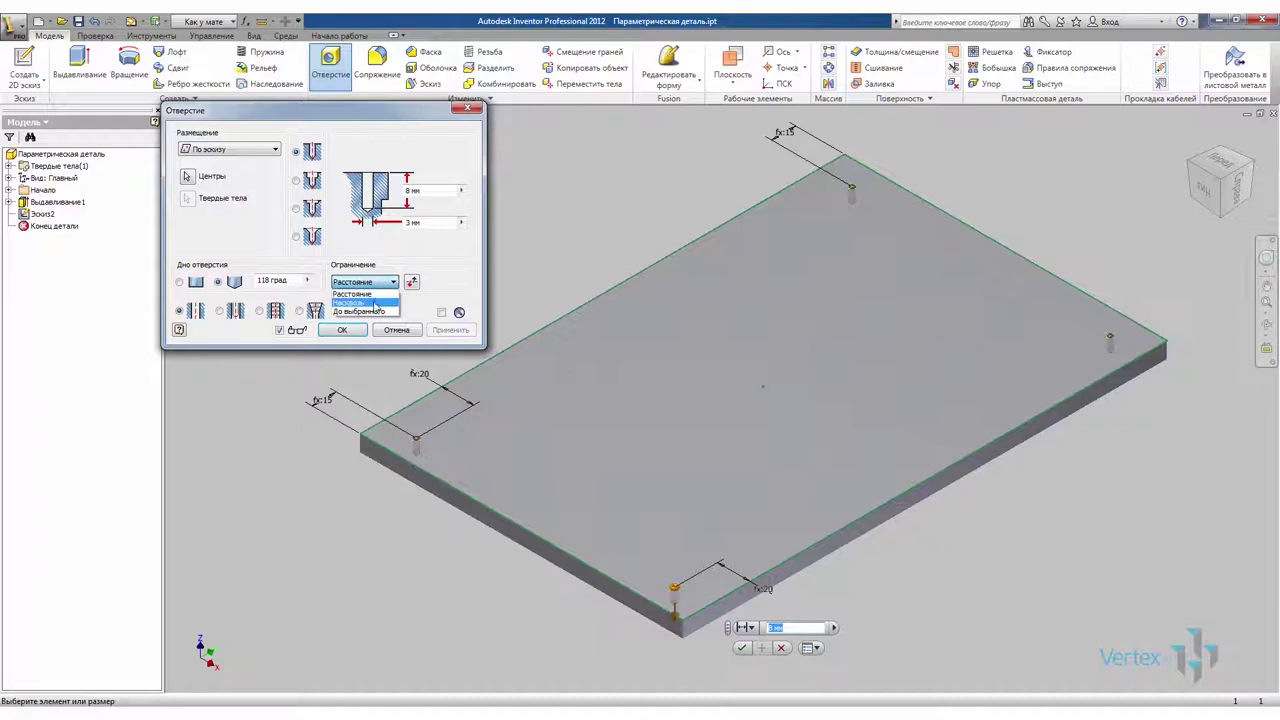
{"action": "left_click", "coordinate": [356, 302]}
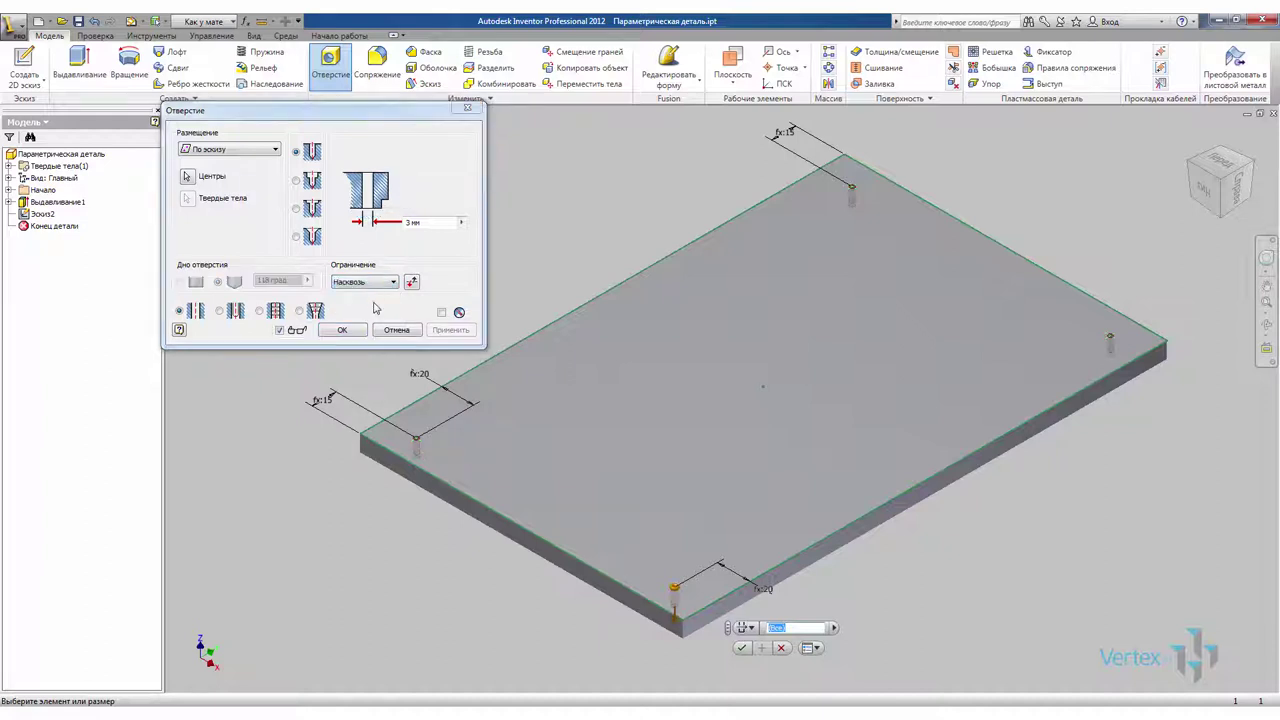
{"action": "left_click", "coordinate": [405, 223]}
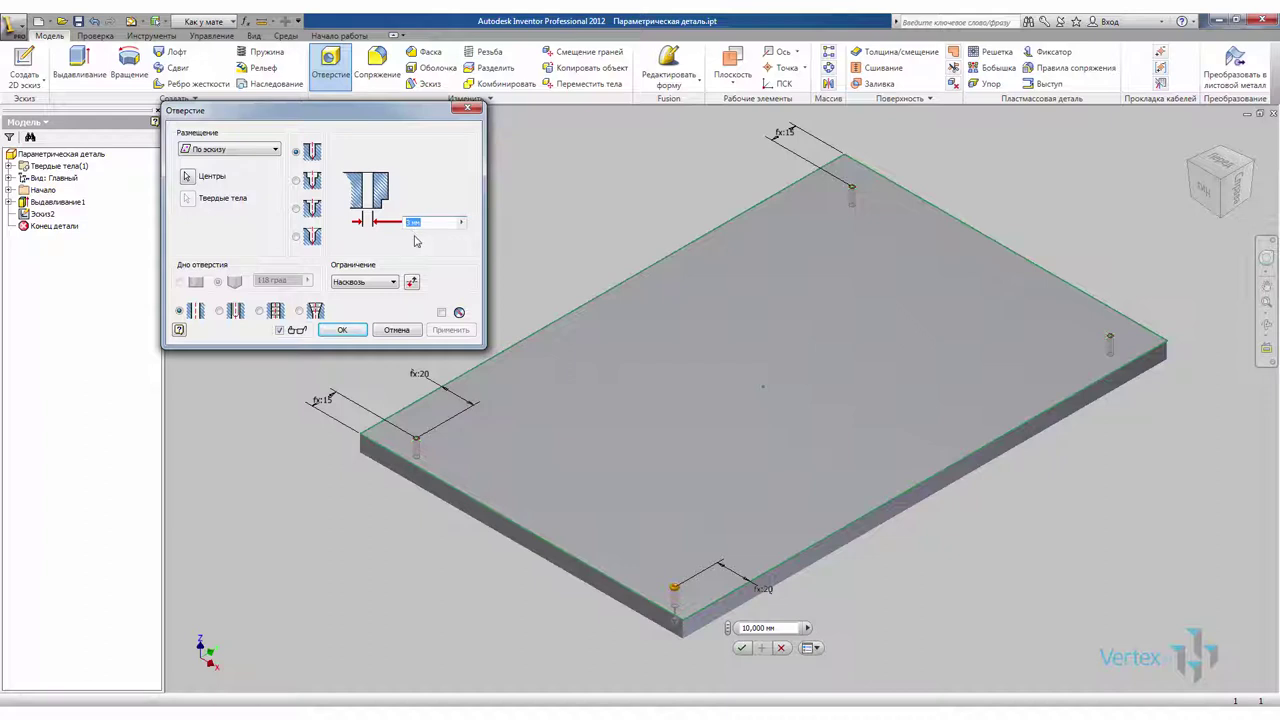
{"action": "type", "text": "D1"}
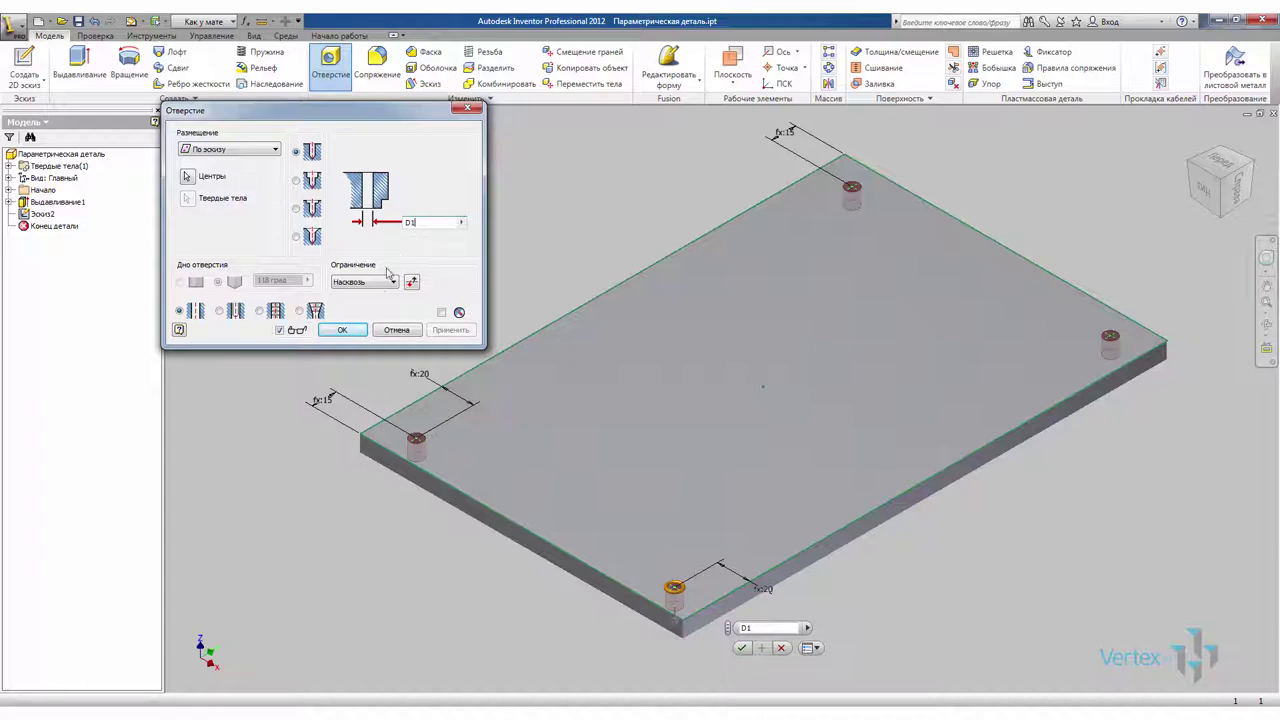
{"action": "left_click", "coordinate": [342, 330]}
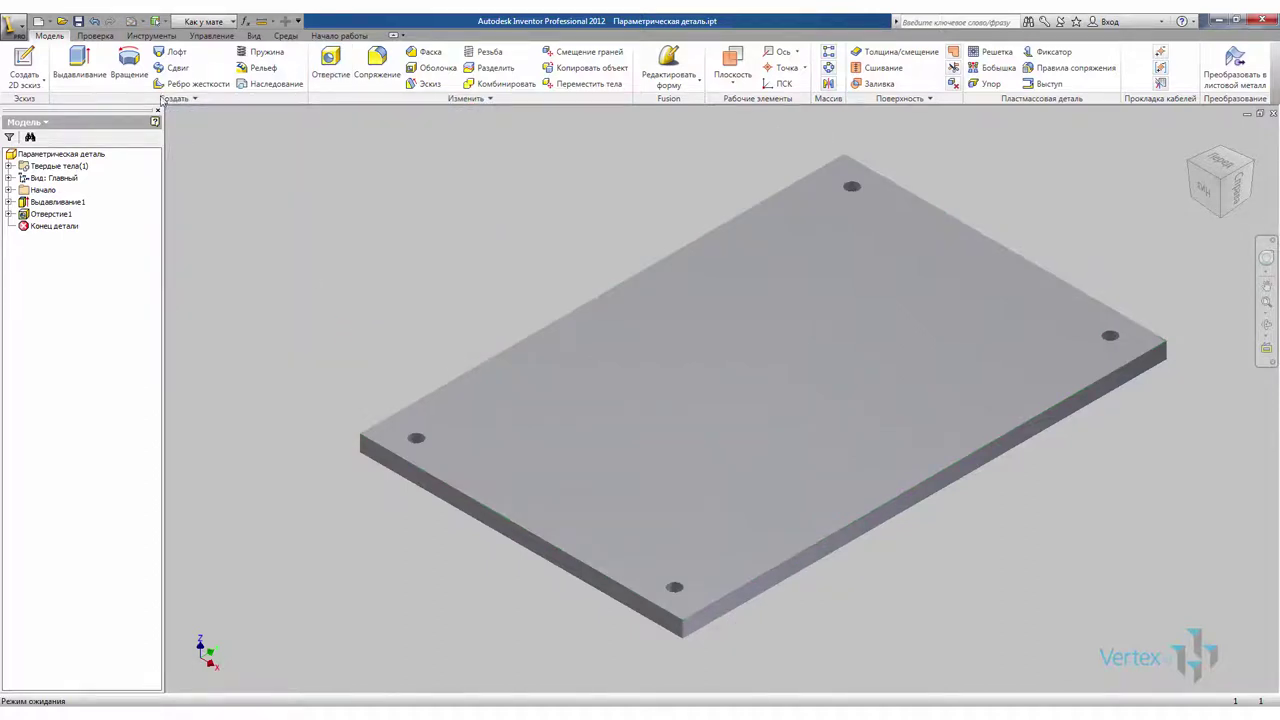
- Measure the distance between the plate's two short sides and the far corner hole's distances from its adjacent edges
{"action": "left_click", "coordinate": [104, 37]}
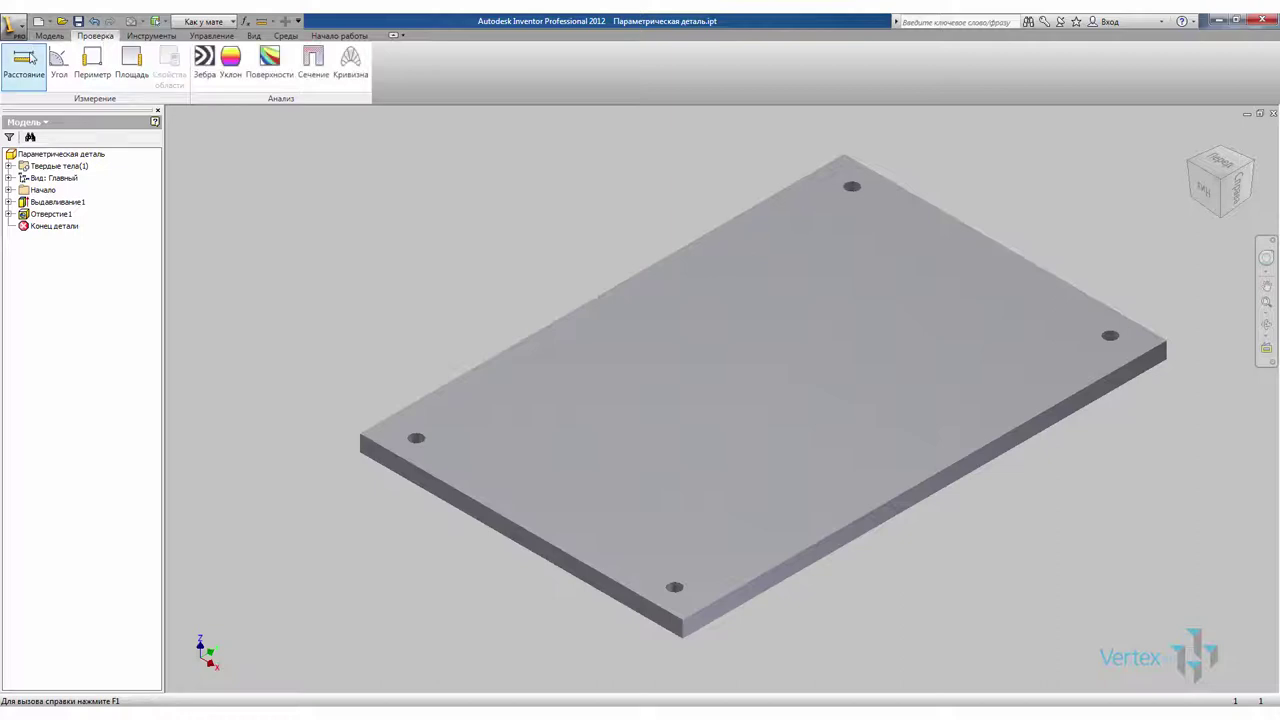
{"action": "left_click", "coordinate": [23, 62]}
{"action": "left_click", "coordinate": [378, 448]}
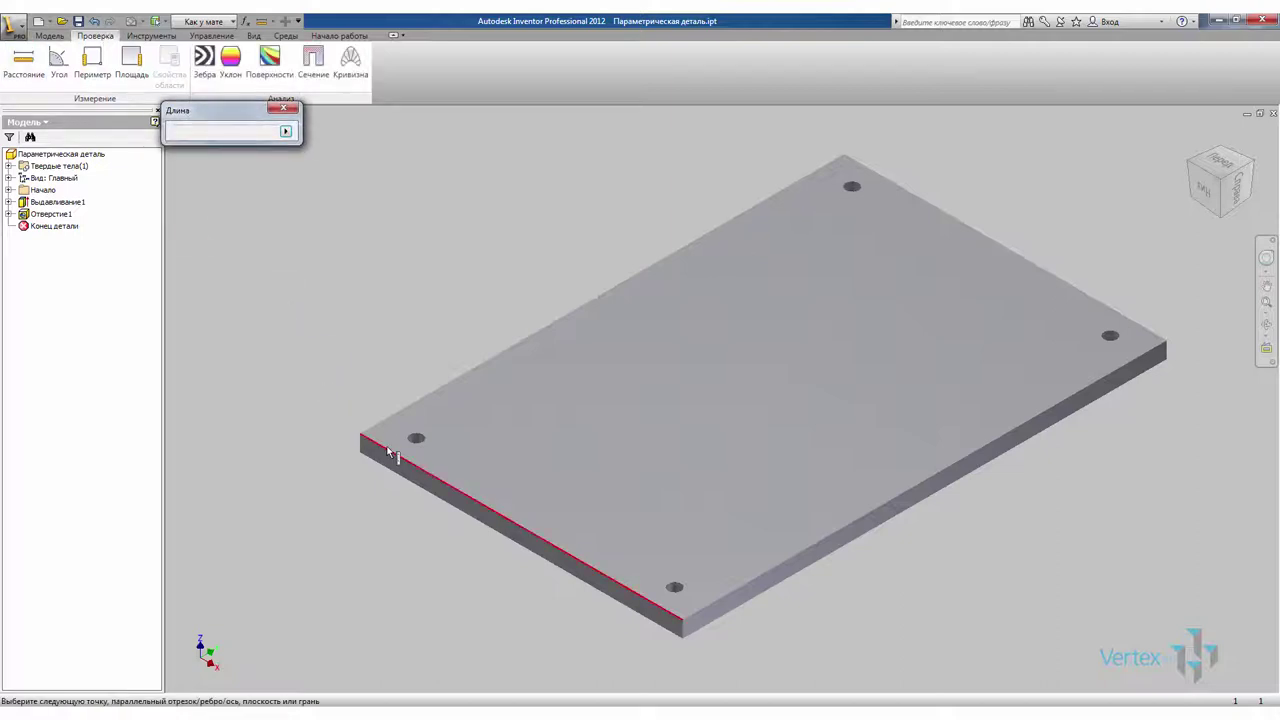
{"action": "left_click", "coordinate": [477, 511]}
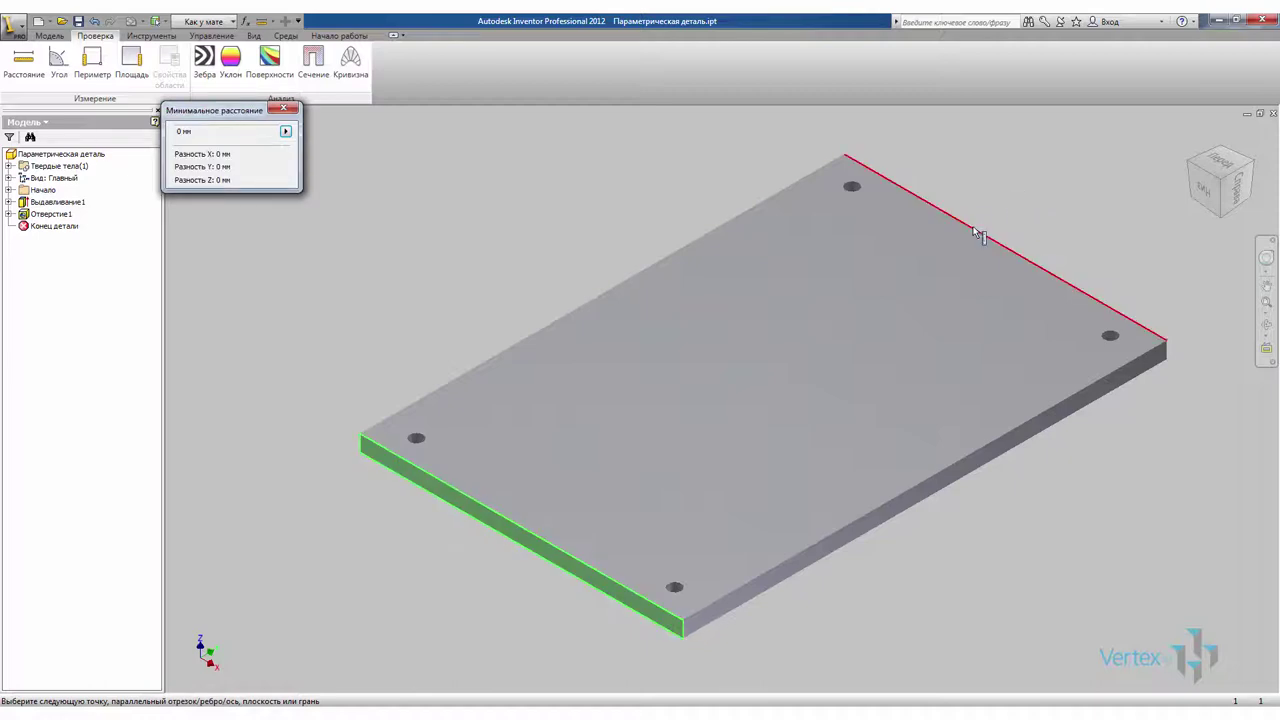
{"action": "left_click", "coordinate": [978, 234]}
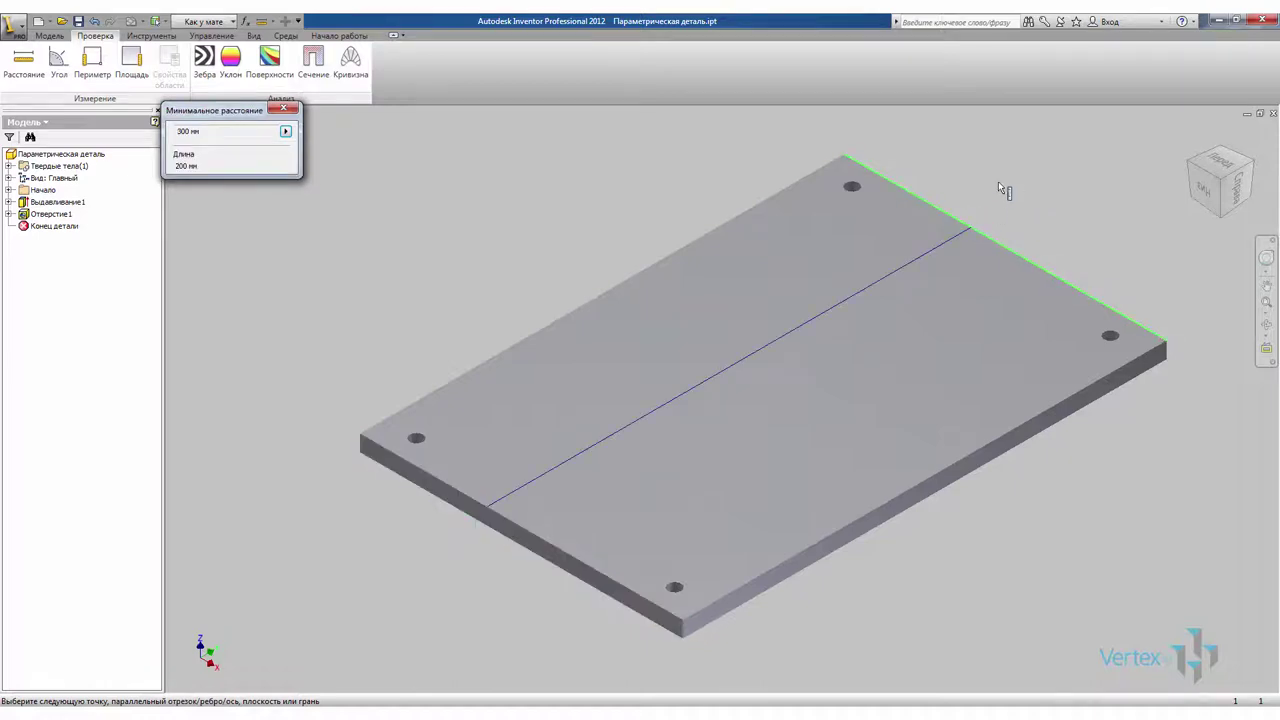
{"action": "left_click", "coordinate": [898, 183]}
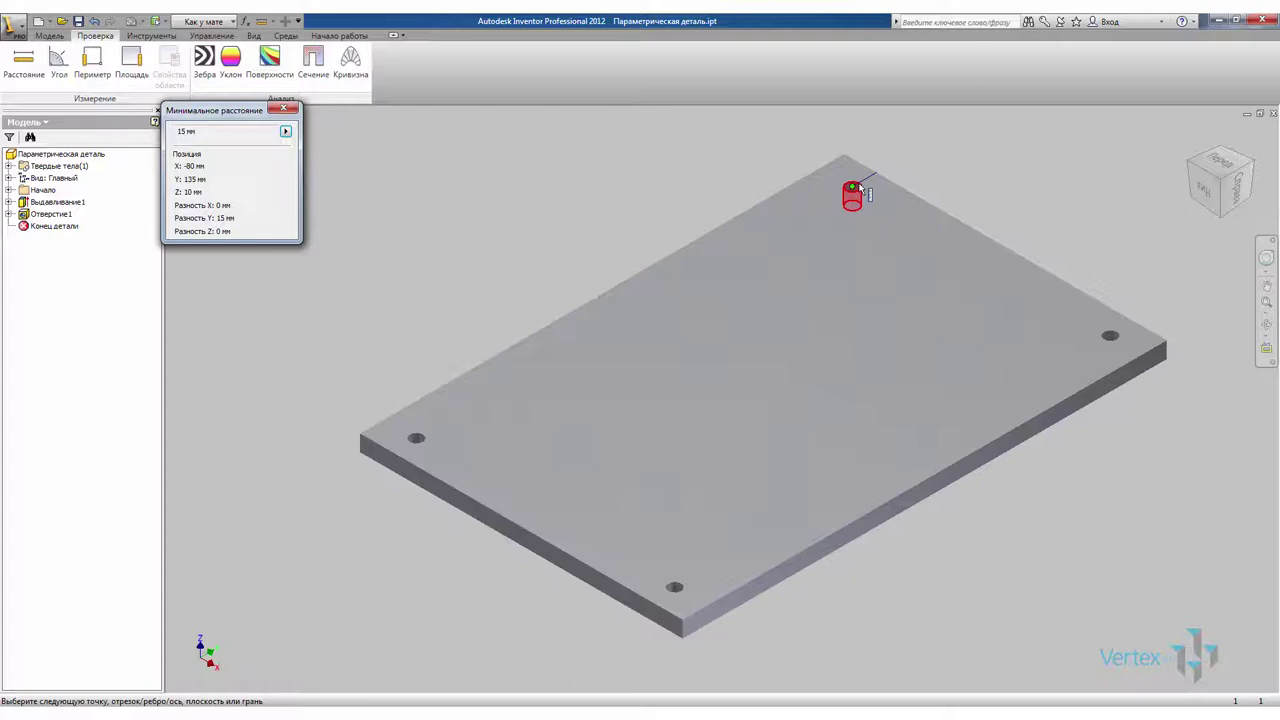
{"action": "left_click", "coordinate": [817, 168]}
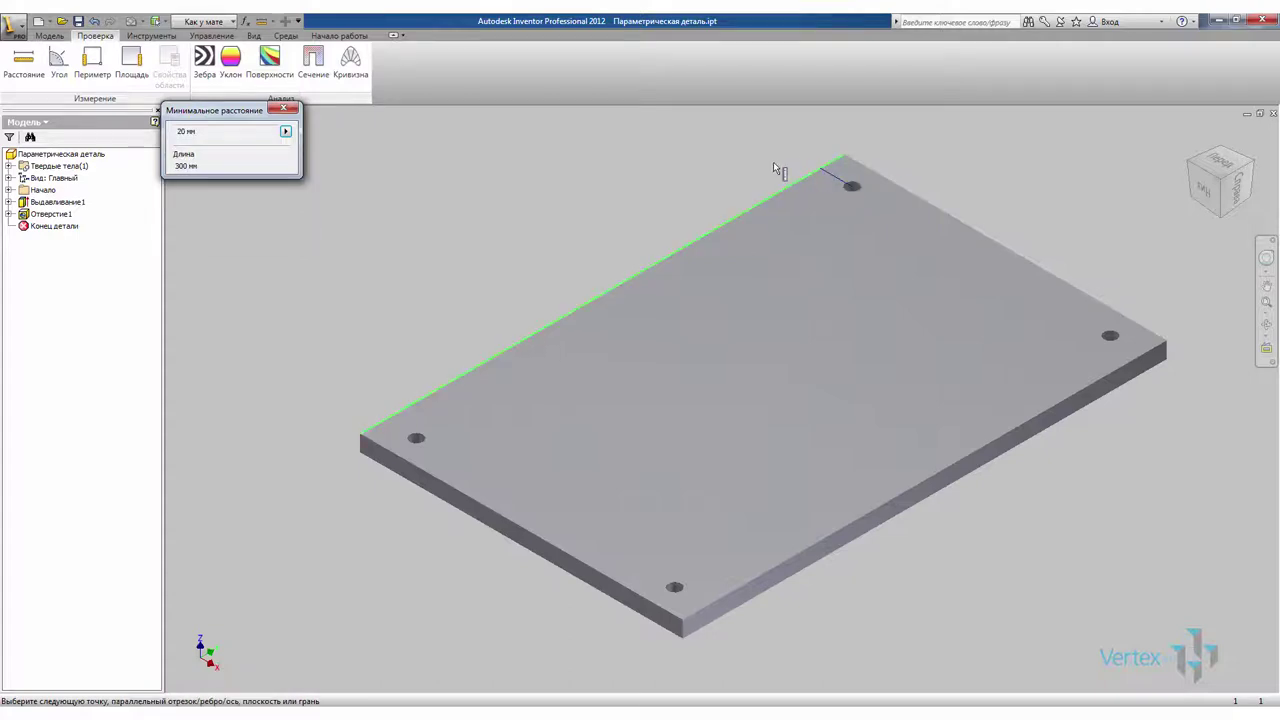
{"action": "left_click", "coordinate": [284, 107]}
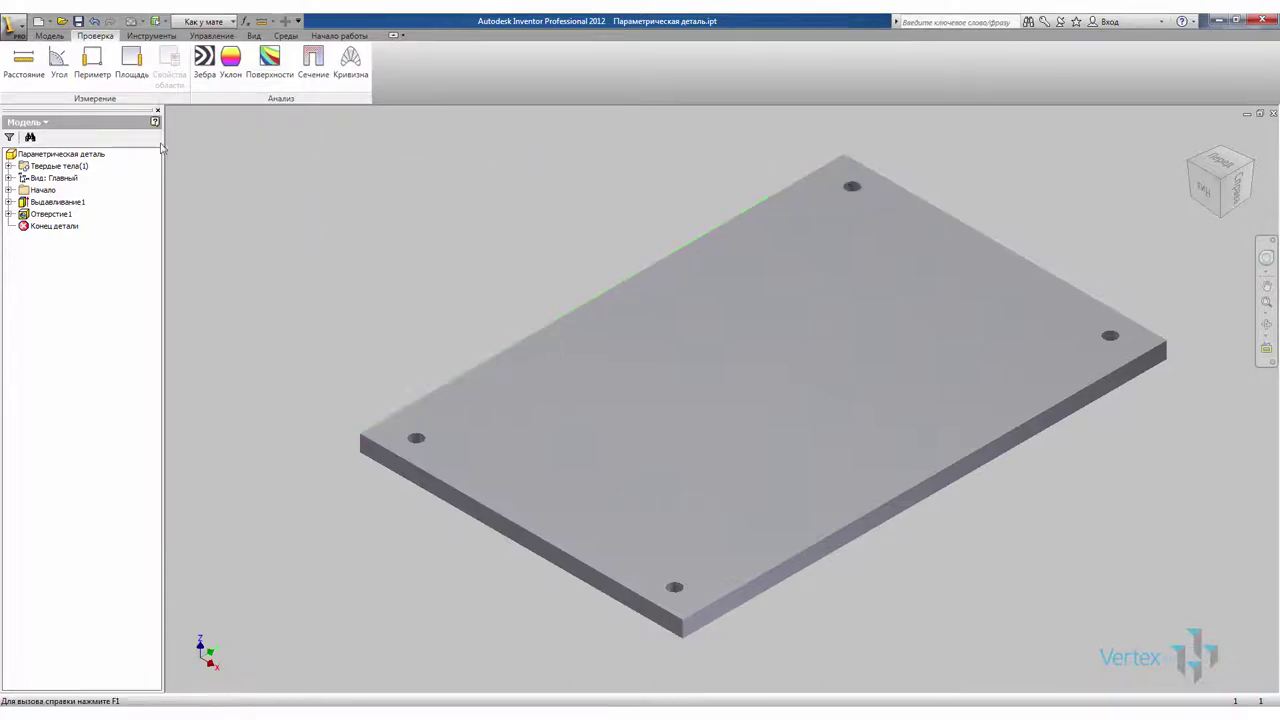
- Measure the diameter of the far corner hole and restore the full view of the plate
{"action": "left_click", "coordinate": [23, 62]}
{"action": "scroll", "coordinate": [840, 160], "scroll_direction": "down", "scroll_amount": 10}
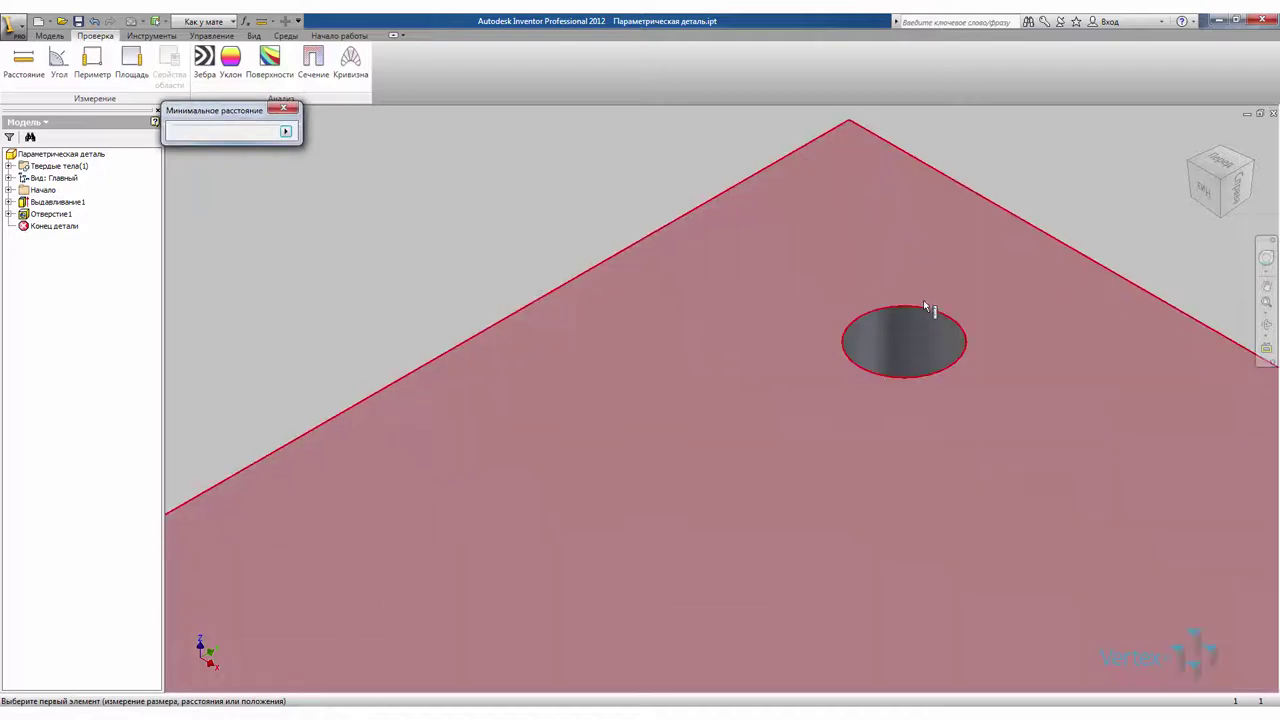
{"action": "left_click", "coordinate": [926, 310]}
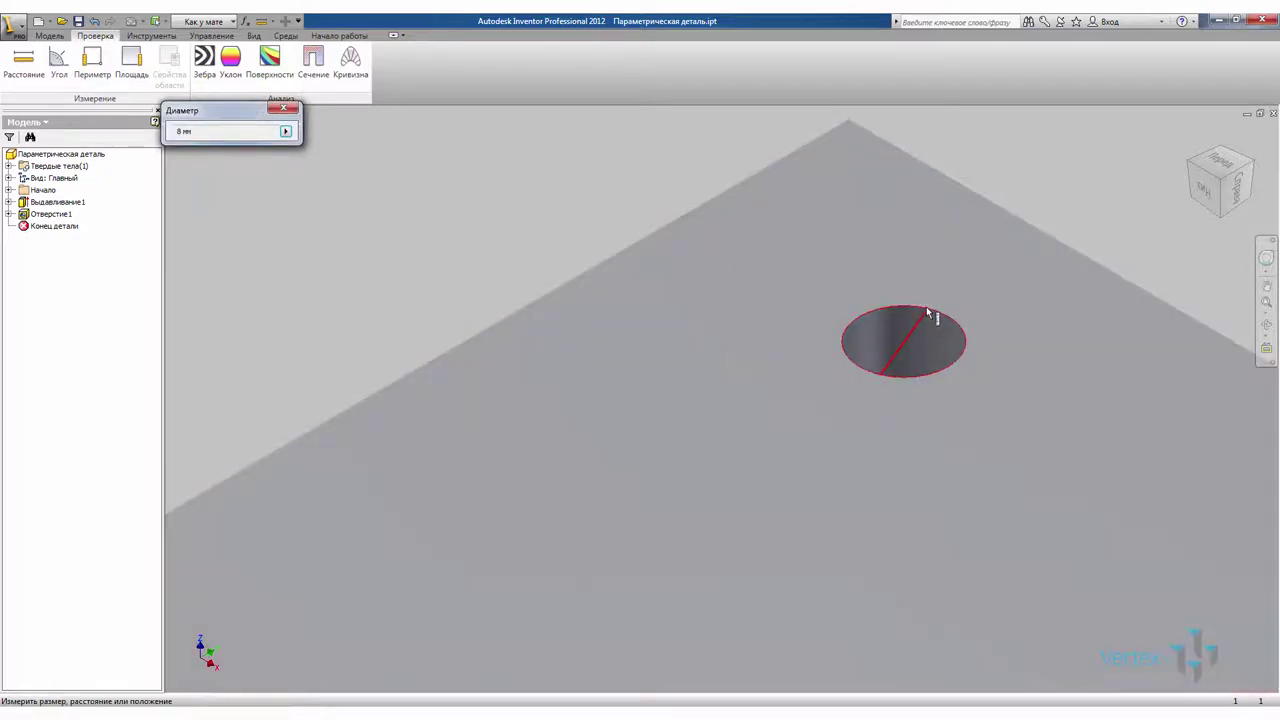
{"action": "scroll", "coordinate": [656, 142], "scroll_direction": "up", "scroll_amount": 10}
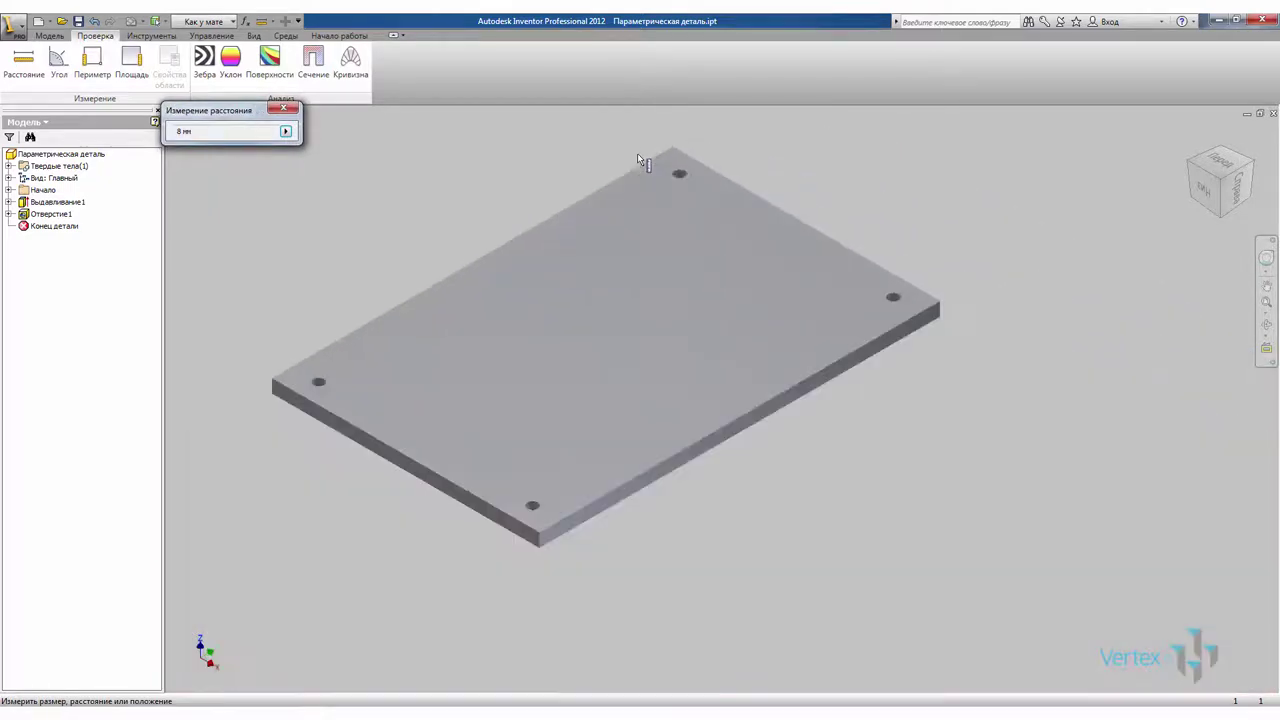
{"action": "key", "text": "Escape"}
{"action": "key", "text": "Home"}
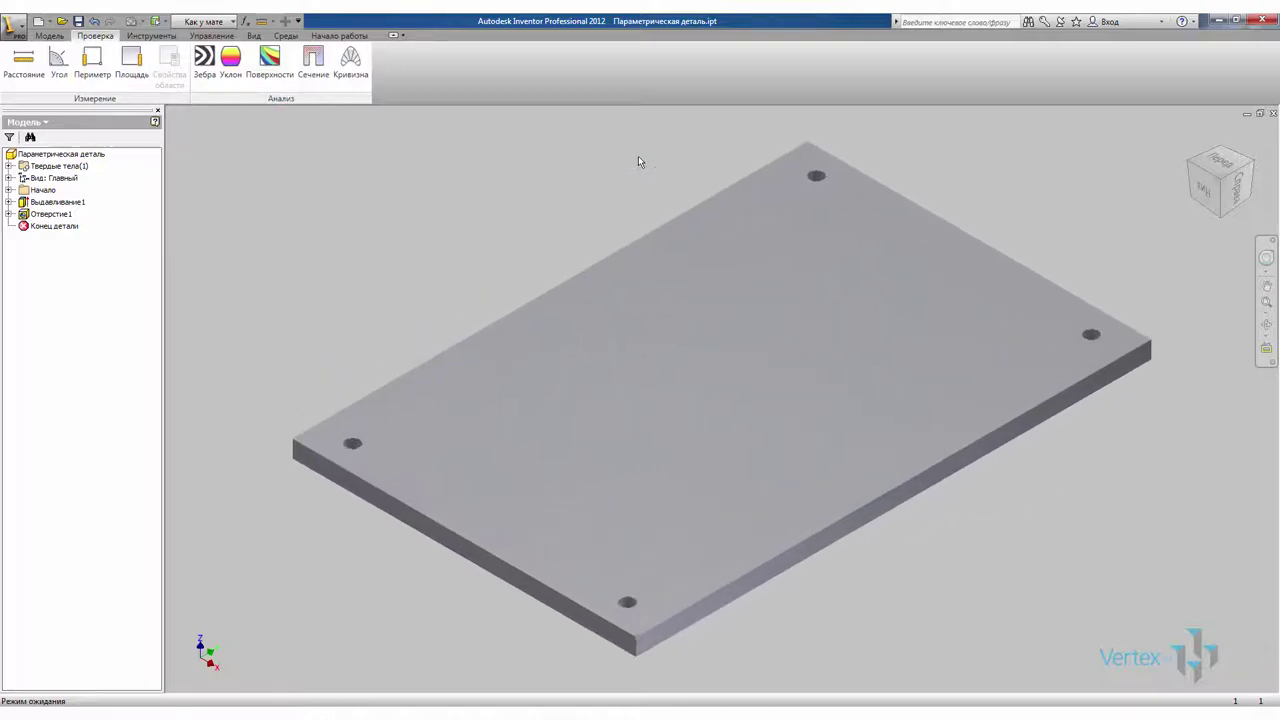
- Review the model and user parameters in the enlarged parameters table
{"action": "left_click", "coordinate": [49, 35]}
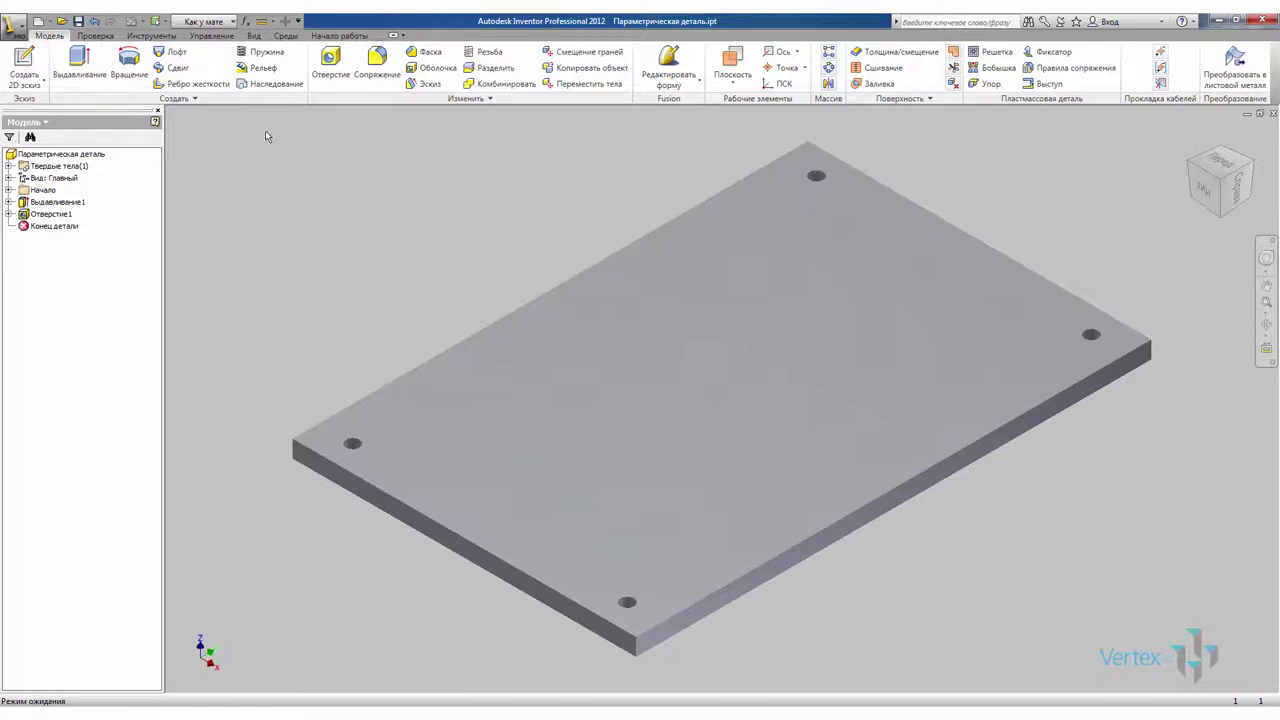
{"action": "left_click", "coordinate": [212, 38]}
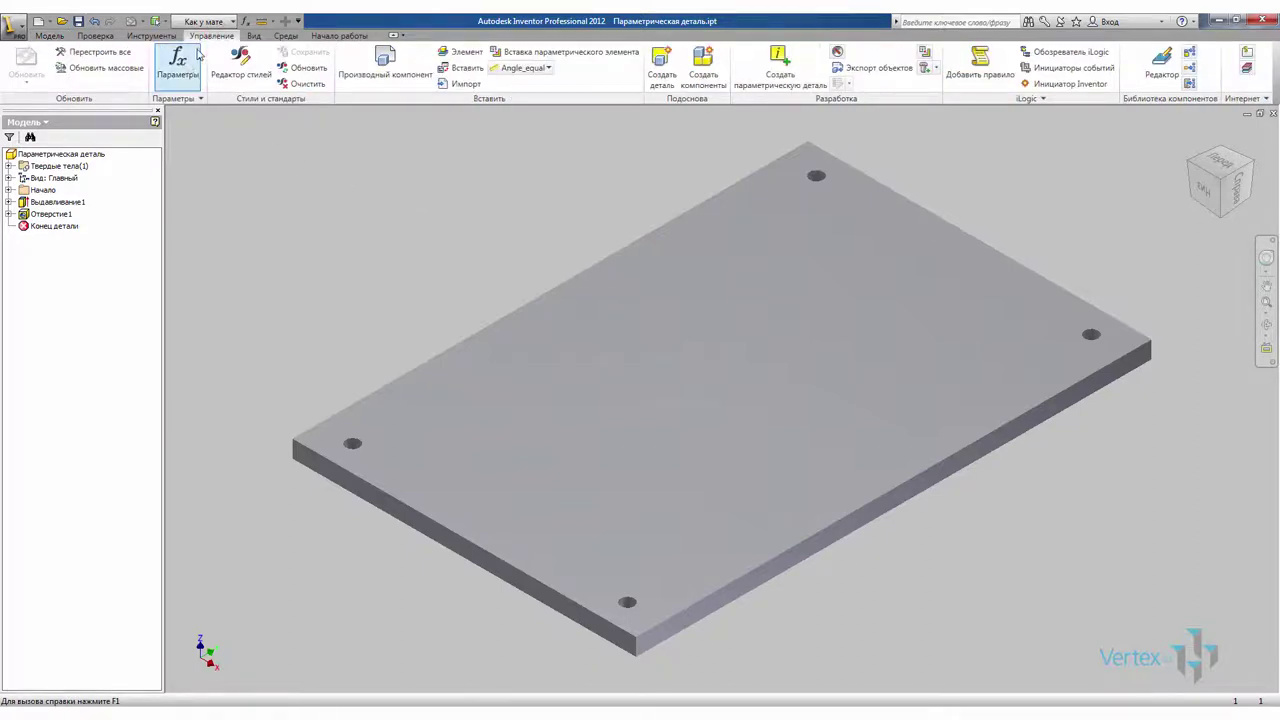
{"action": "left_click", "coordinate": [180, 64]}
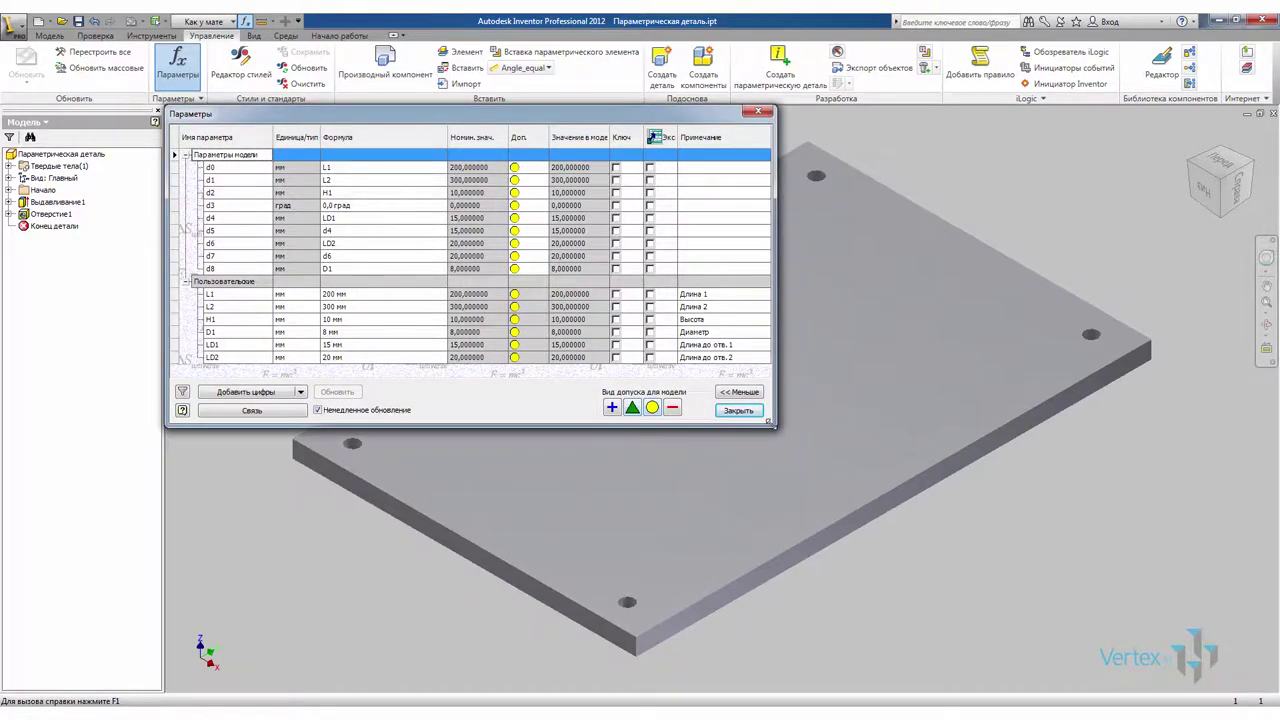
{"action": "left_click_drag", "start_coordinate": [775, 427], "coordinate": [802, 480]}
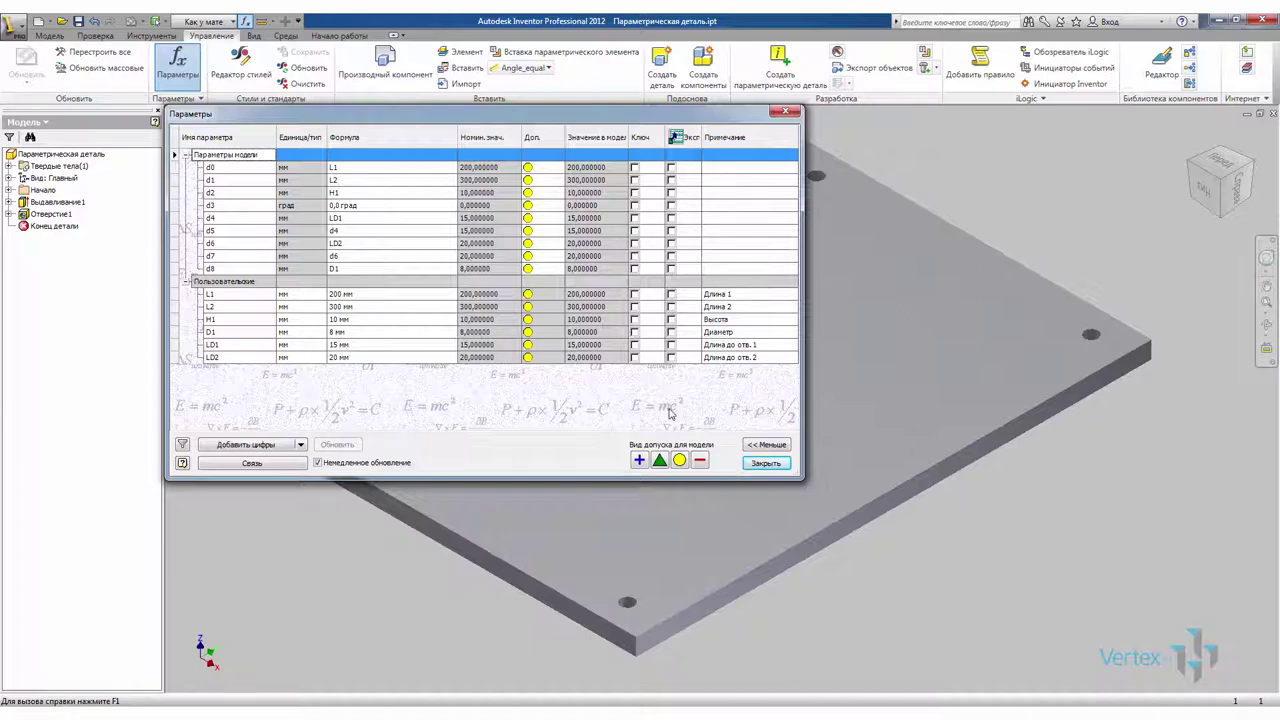
{"action": "left_click", "coordinate": [766, 464]}
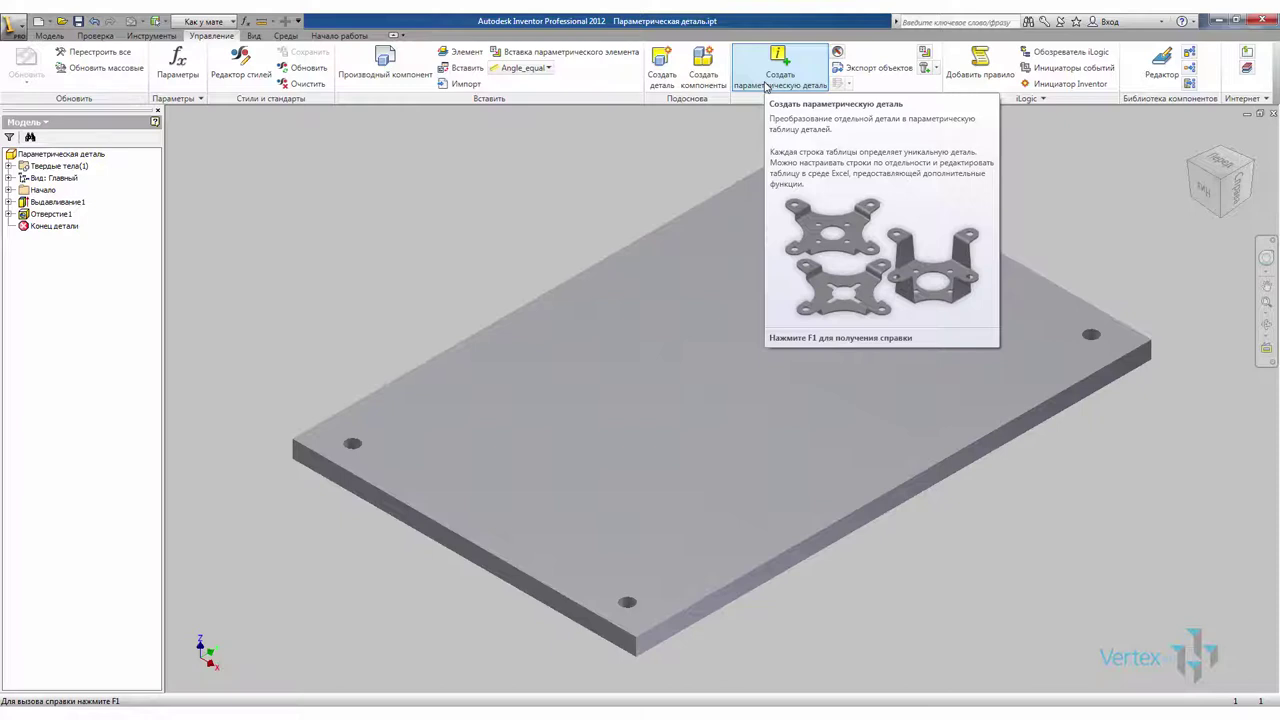
- Start converting the part into an iPart and check the extrusion and hole parameters available for its table
{"action": "left_click", "coordinate": [767, 87]}
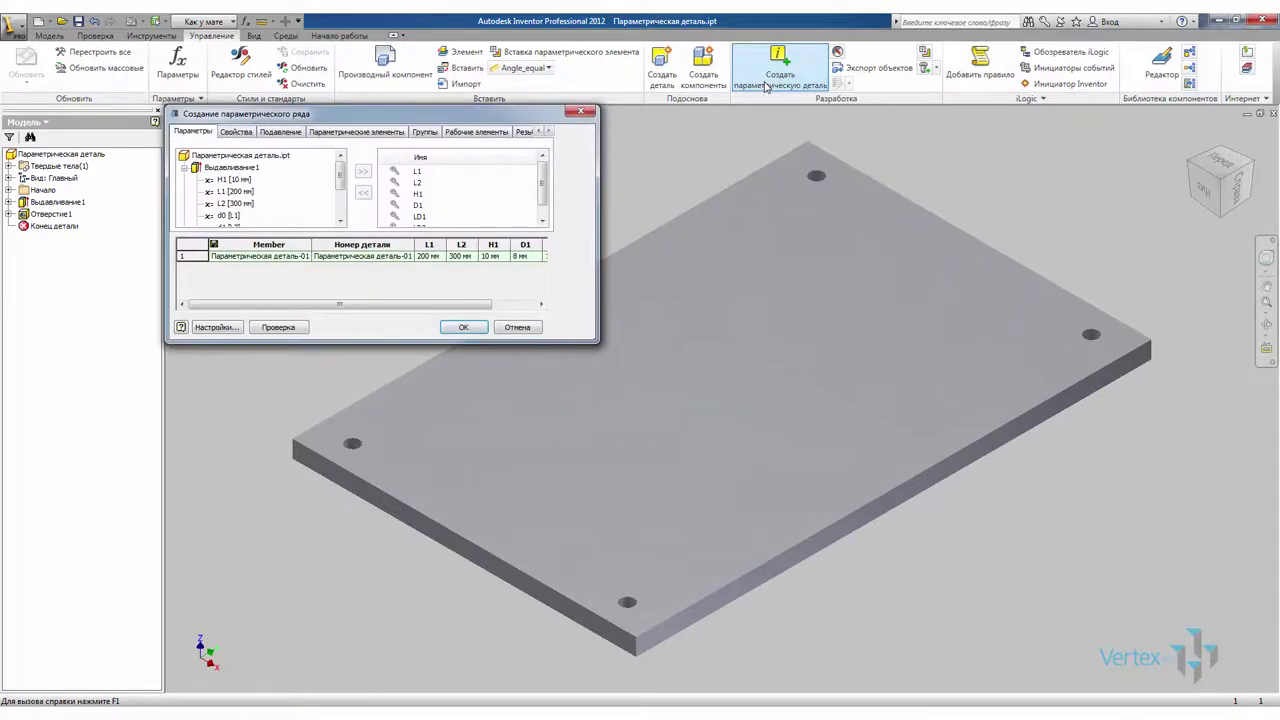
{"action": "left_click_drag", "start_coordinate": [597, 334], "coordinate": [716, 392]}
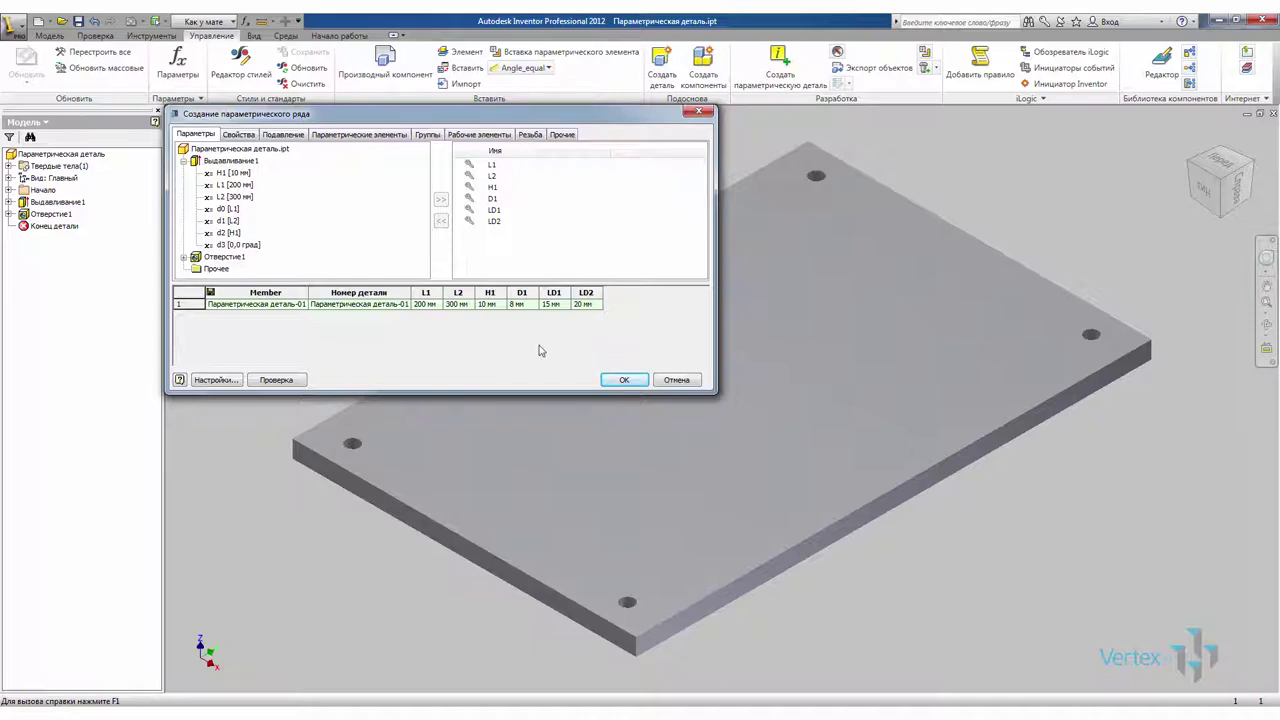
{"action": "left_click", "coordinate": [184, 257]}
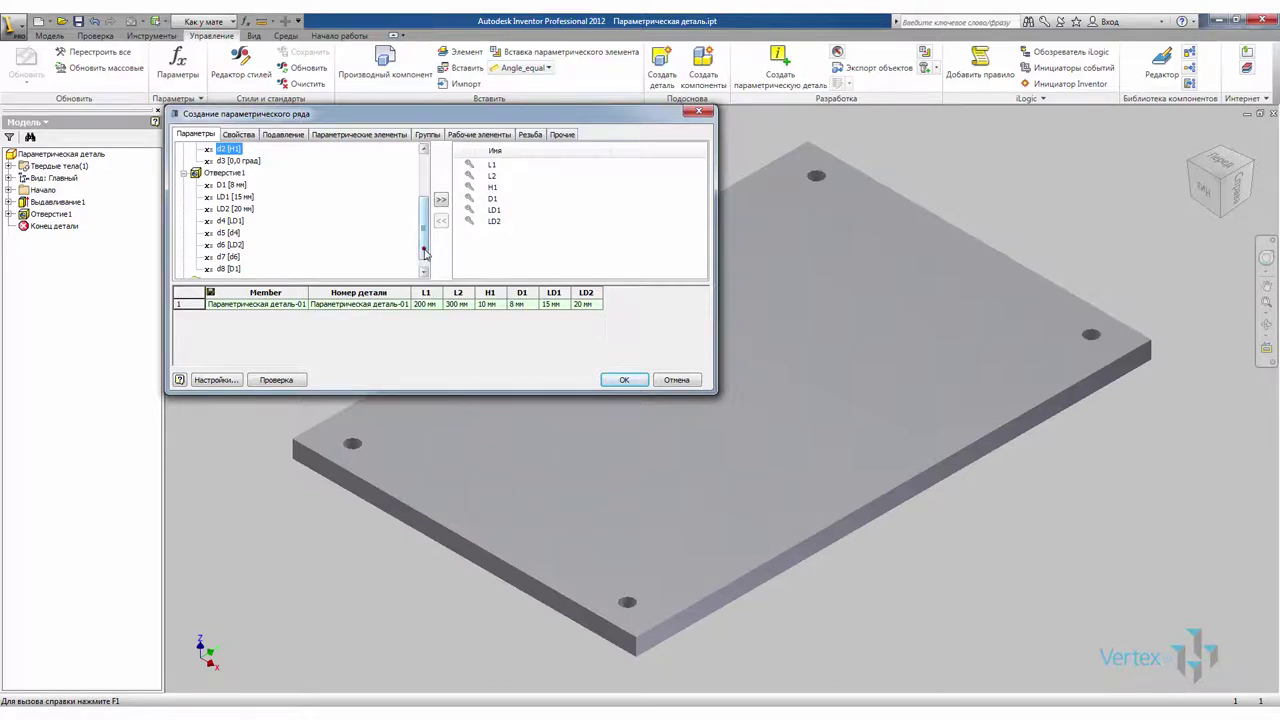
{"action": "left_click_drag", "start_coordinate": [424, 252], "coordinate": [426, 204]}
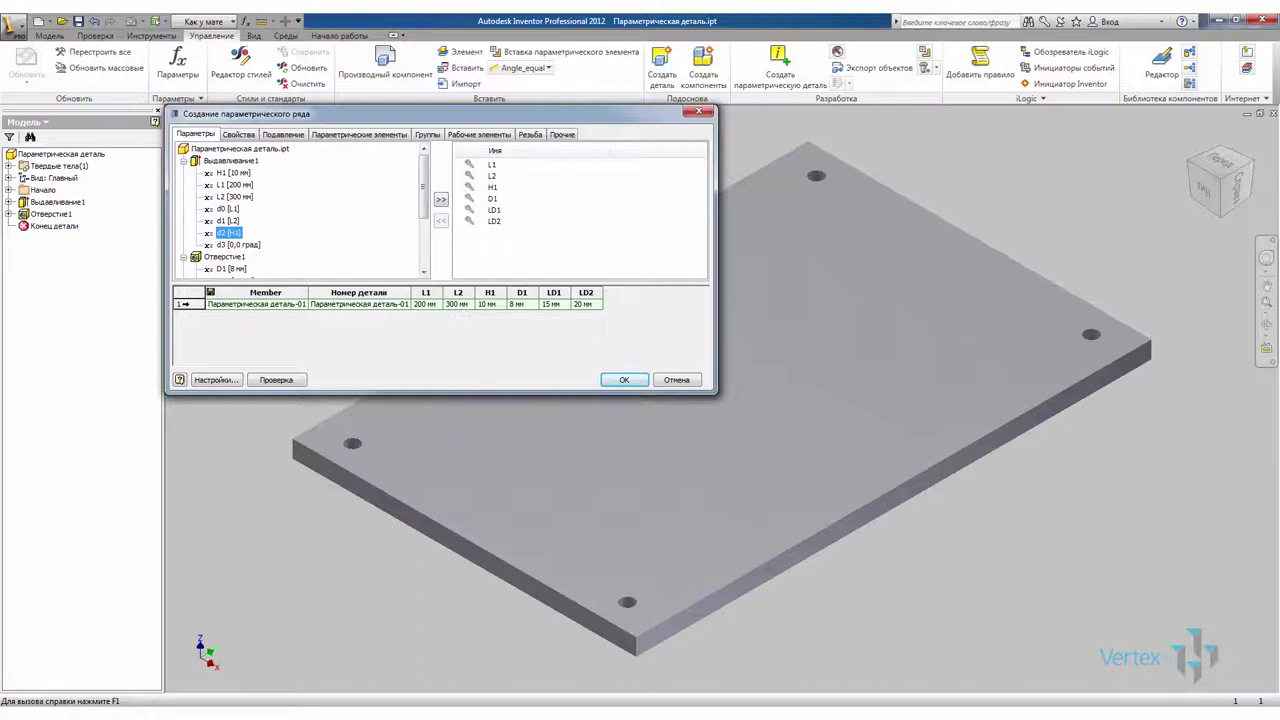
- Insert a second member row into the iPart table
{"action": "left_click", "coordinate": [183, 304]}
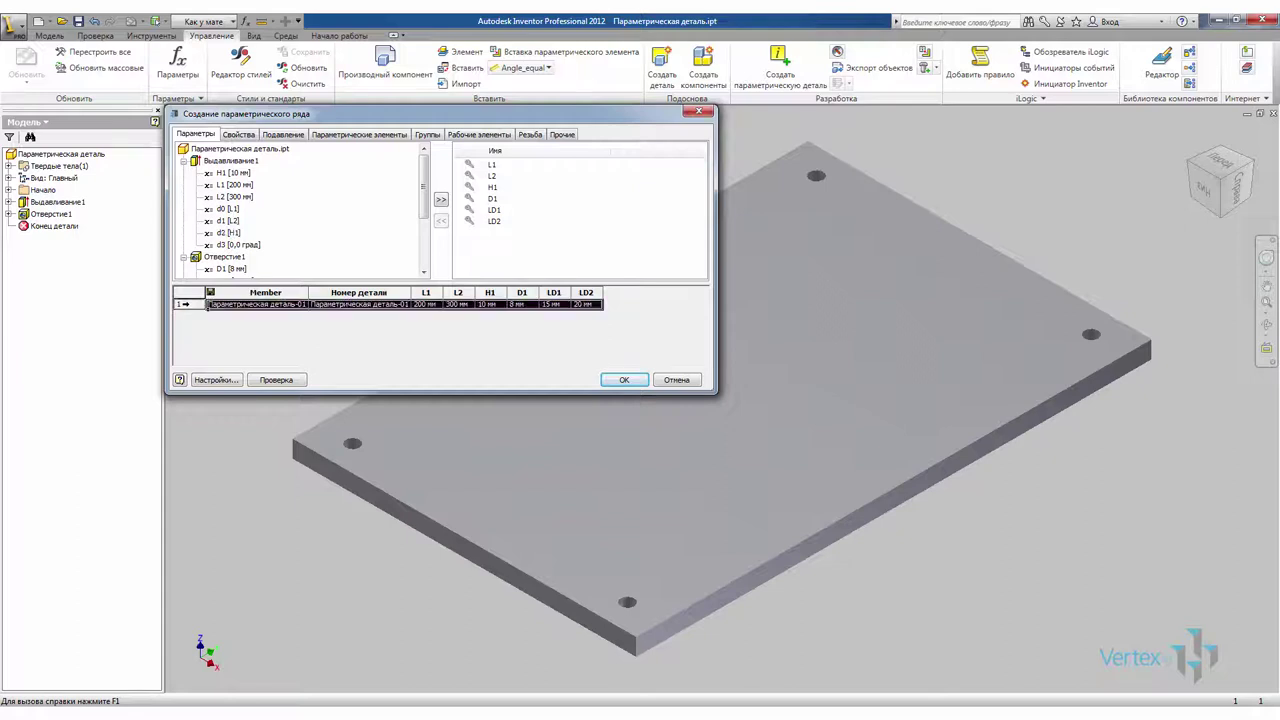
{"action": "right_click", "coordinate": [181, 305]}
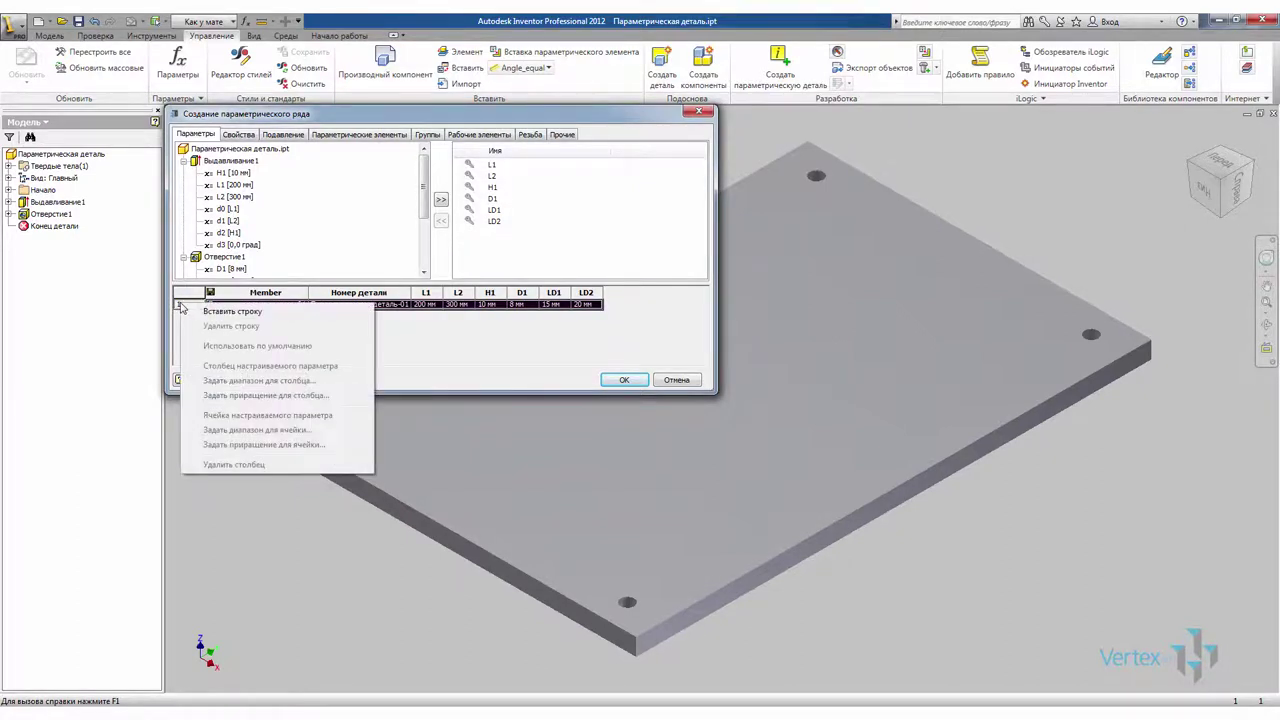
{"action": "left_click", "coordinate": [205, 313]}
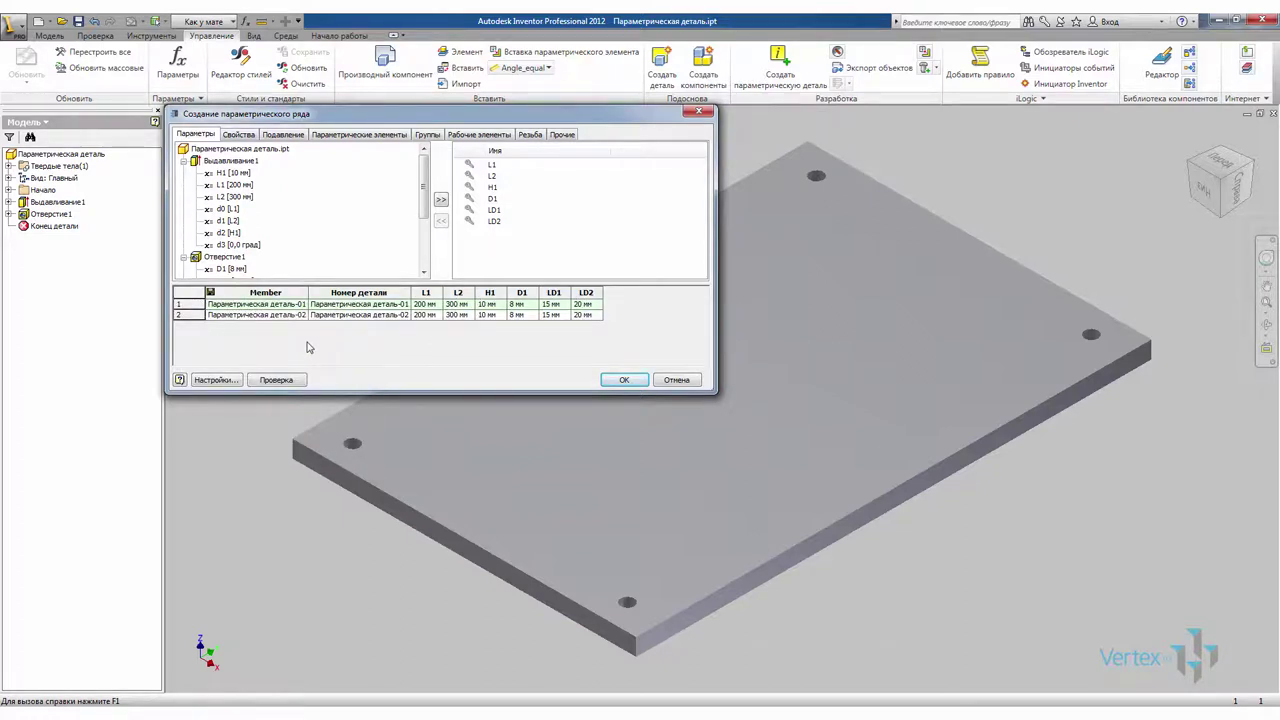
- In the second member row, set L1 to 250, L2 to 250 and H1 to 15
{"action": "left_click", "coordinate": [428, 315]}
{"action": "left_click", "coordinate": [426, 315]}
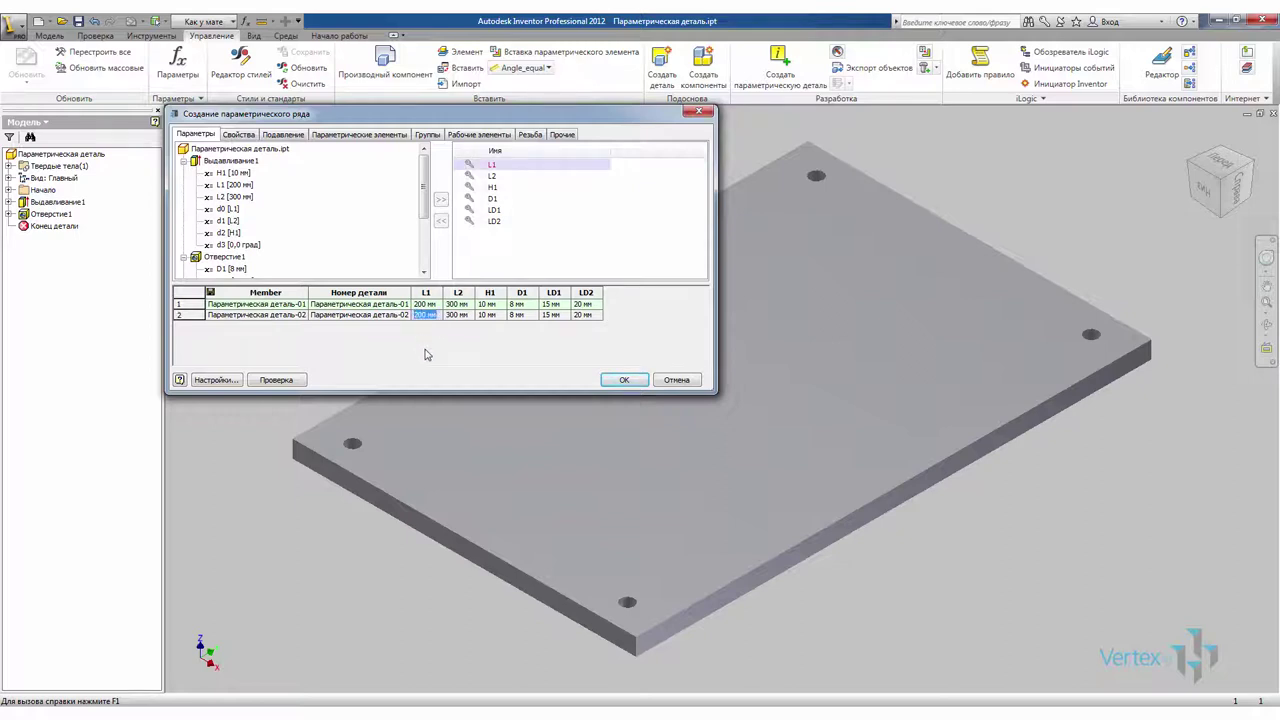
{"action": "type", "text": "250"}
{"action": "left_click", "coordinate": [457, 316]}
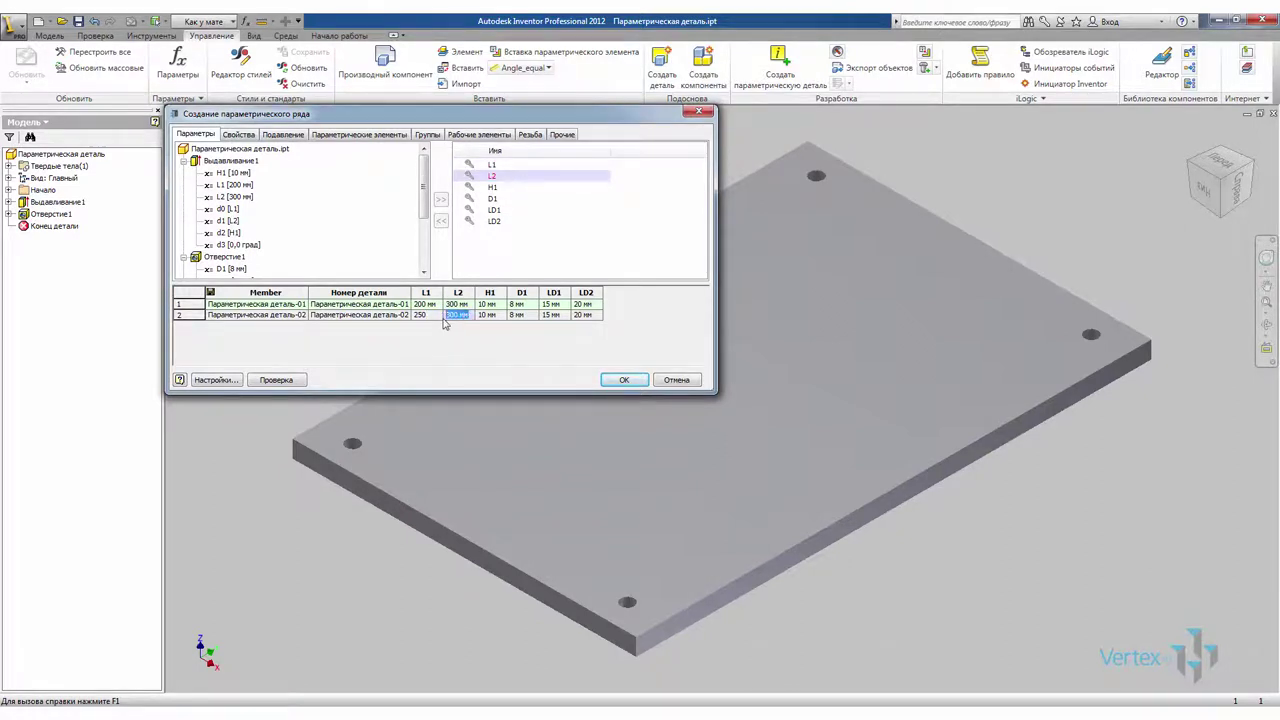
{"action": "type", "text": "250"}
{"action": "left_click", "coordinate": [488, 316]}
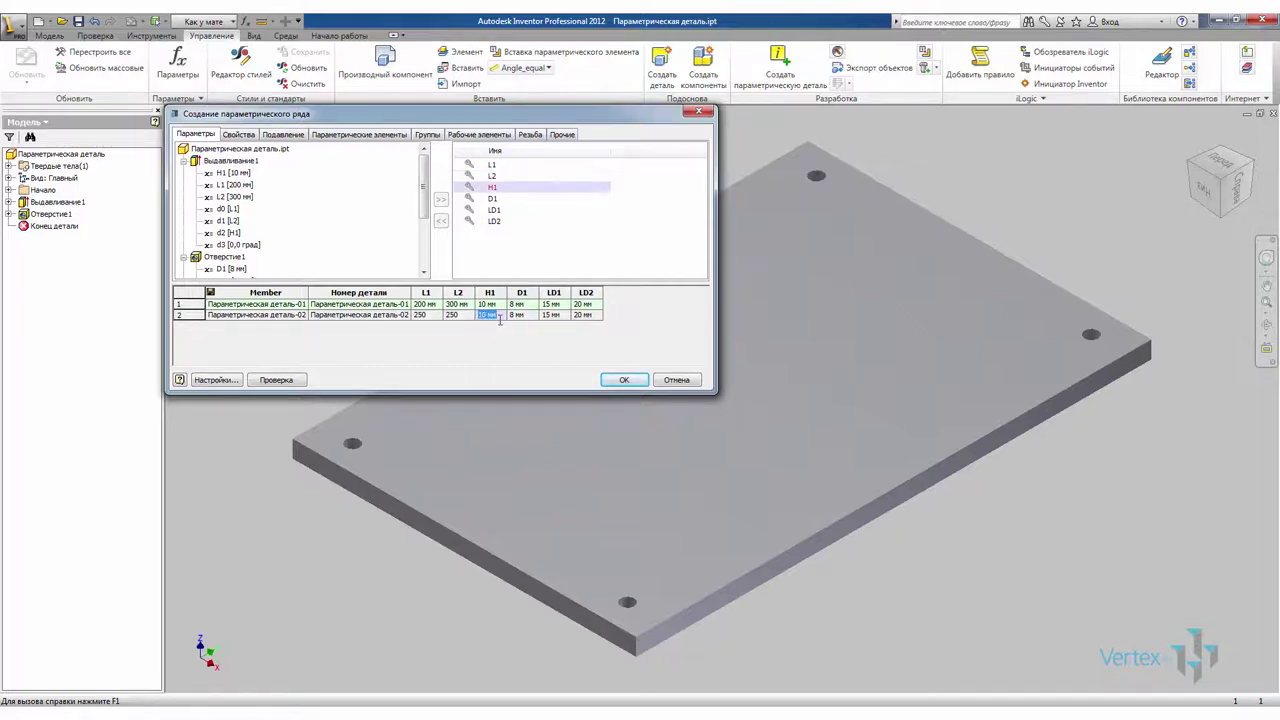
{"action": "type", "text": "15"}
{"action": "key", "text": "Tab"}
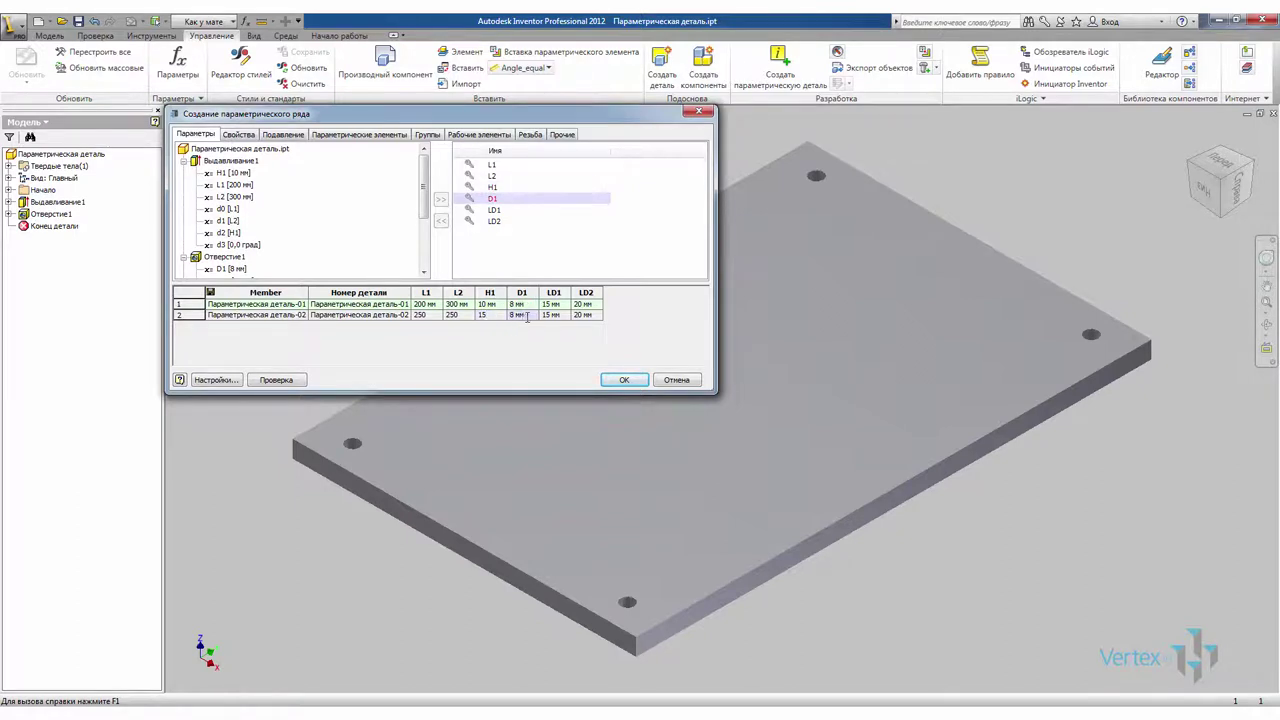
- Set D1 to 12 and LD1 to 25 for the second member, and open its LD2 value for editing
{"action": "type", "text": "12"}
{"action": "left_click", "coordinate": [556, 316]}
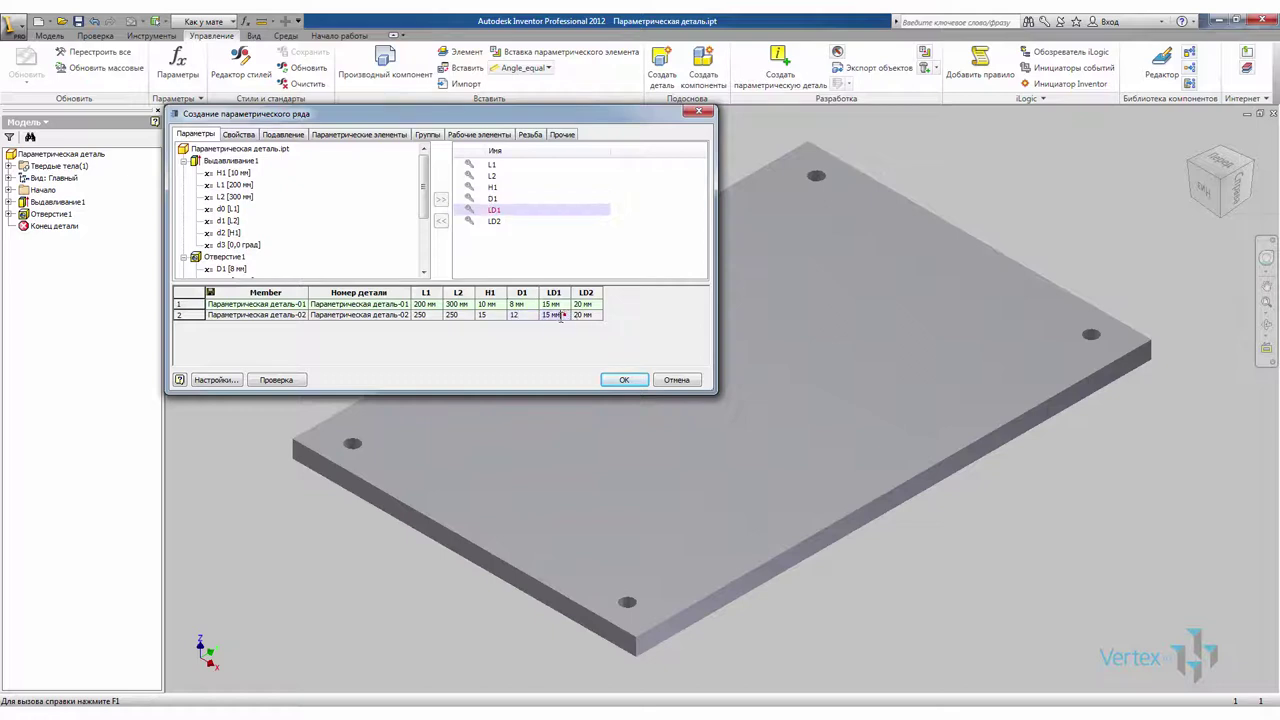
{"action": "left_click_drag", "start_coordinate": [562, 316], "coordinate": [541, 322]}
{"action": "type", "text": "25"}
{"action": "left_click", "coordinate": [577, 316]}
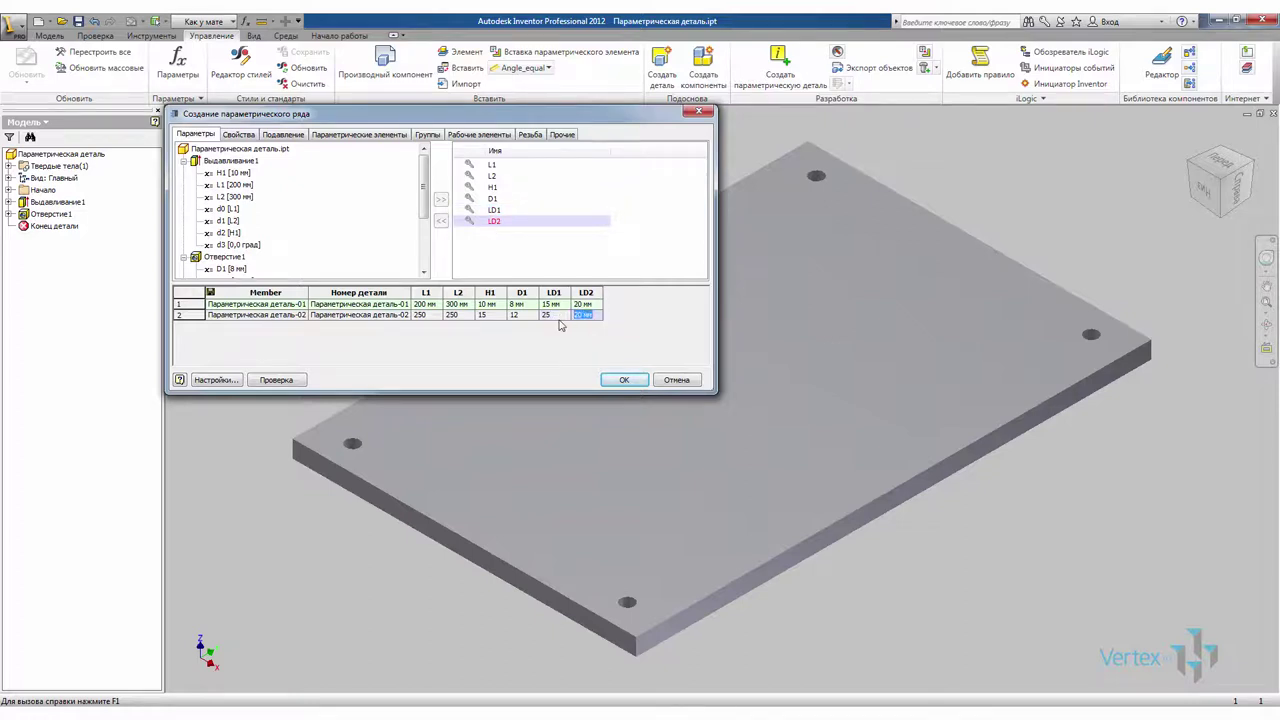